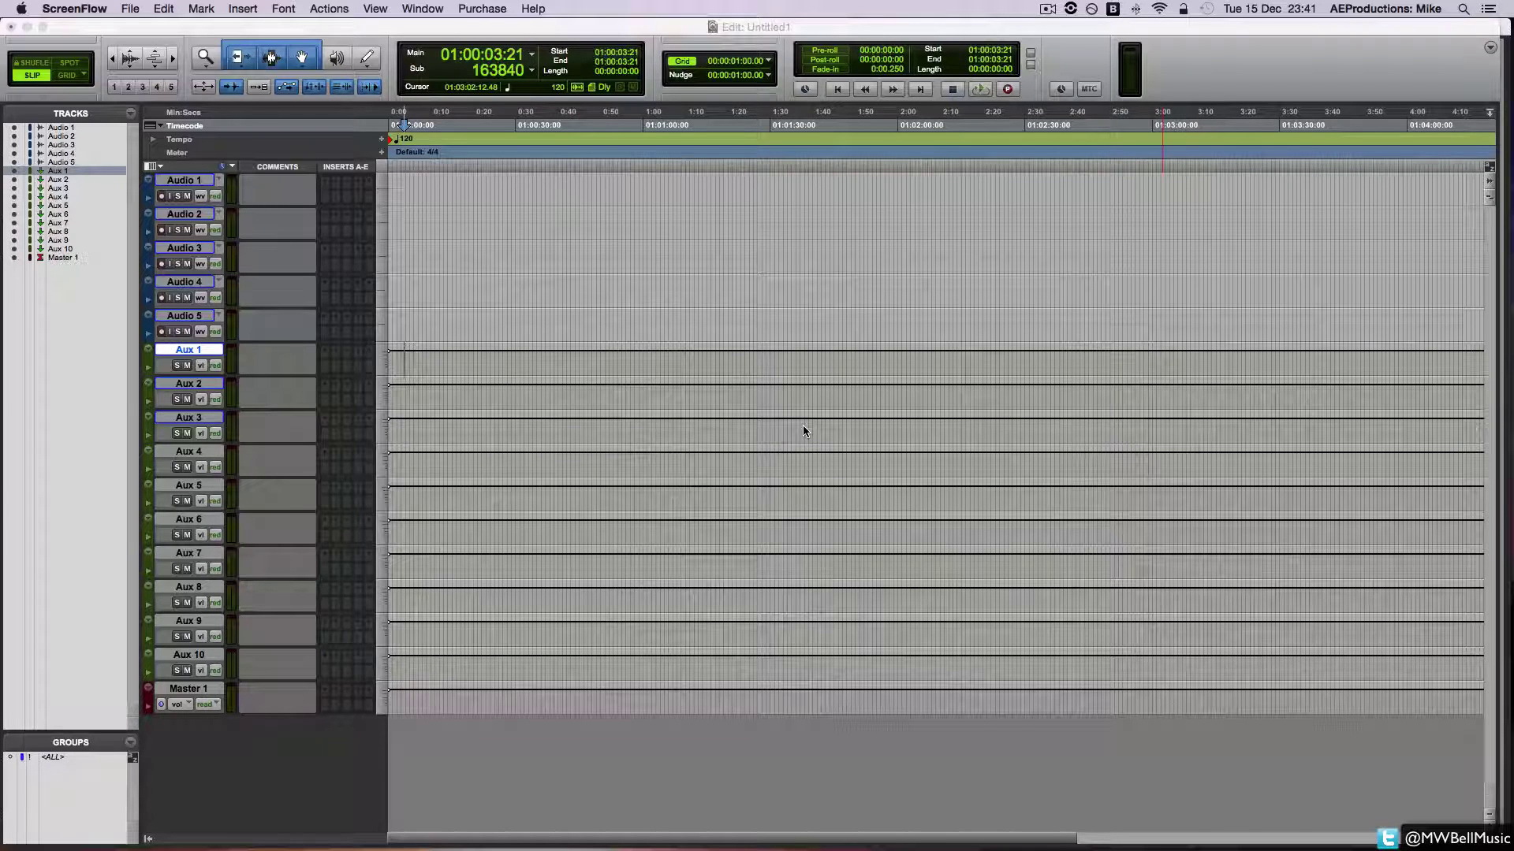
- Select the Aux 2 track and switch from the Edit window to the Mix window
left_click(789, 387)
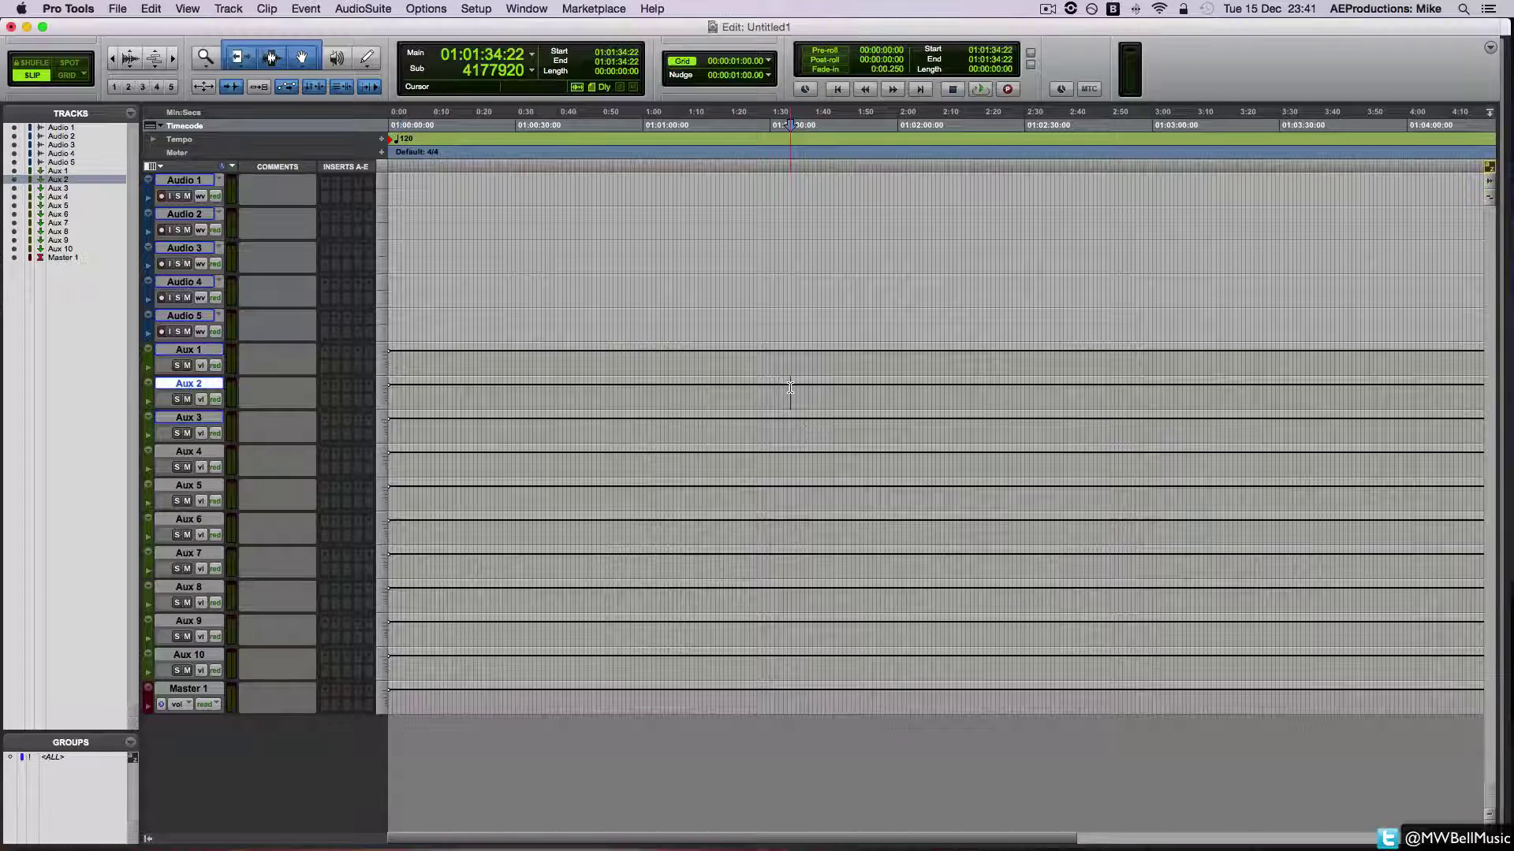
key("super+equal")
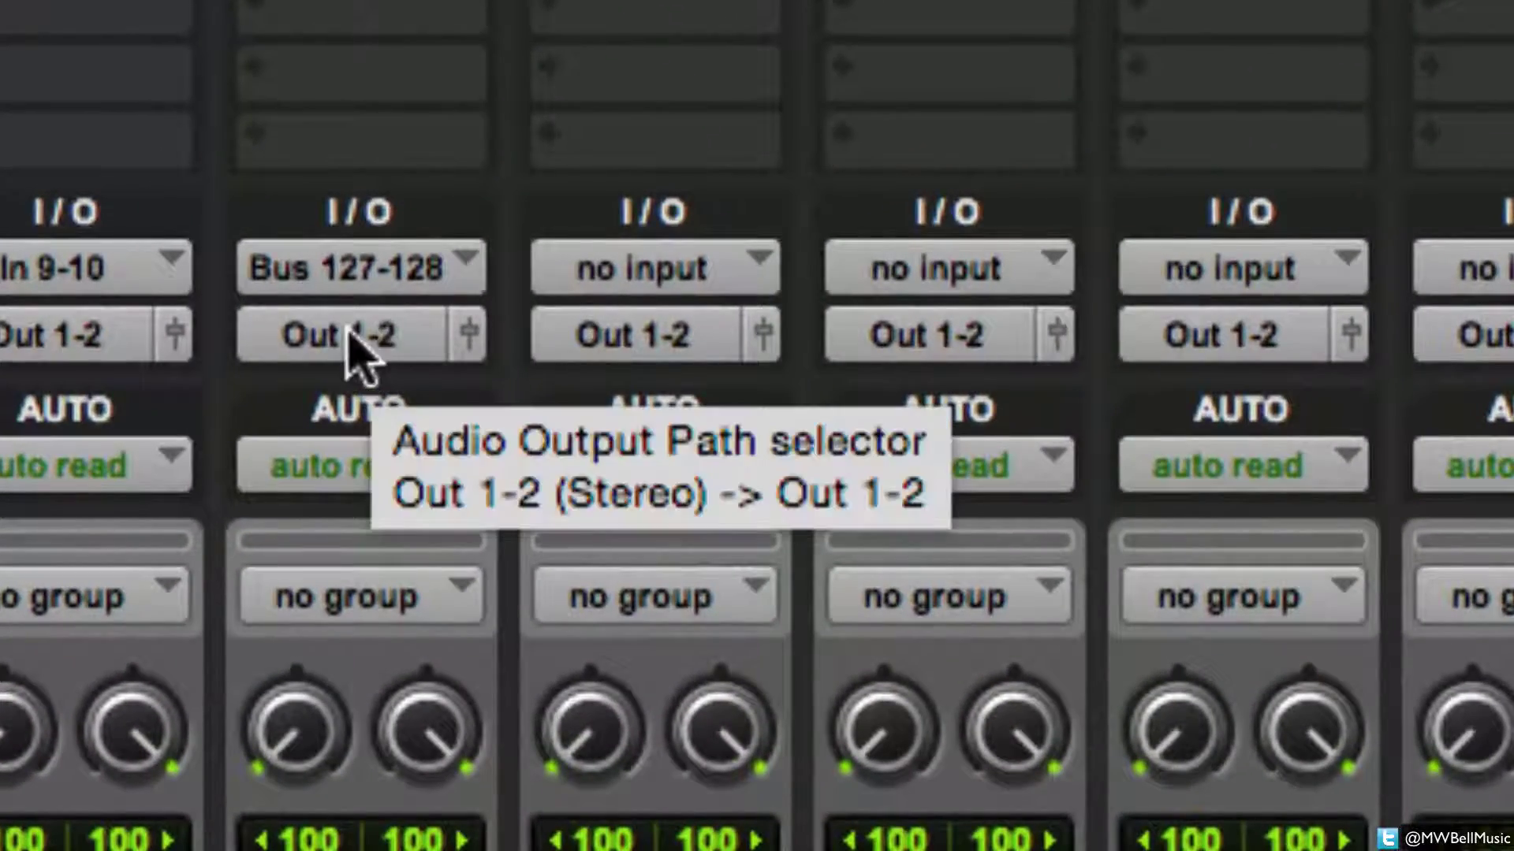
left_click(351, 337)
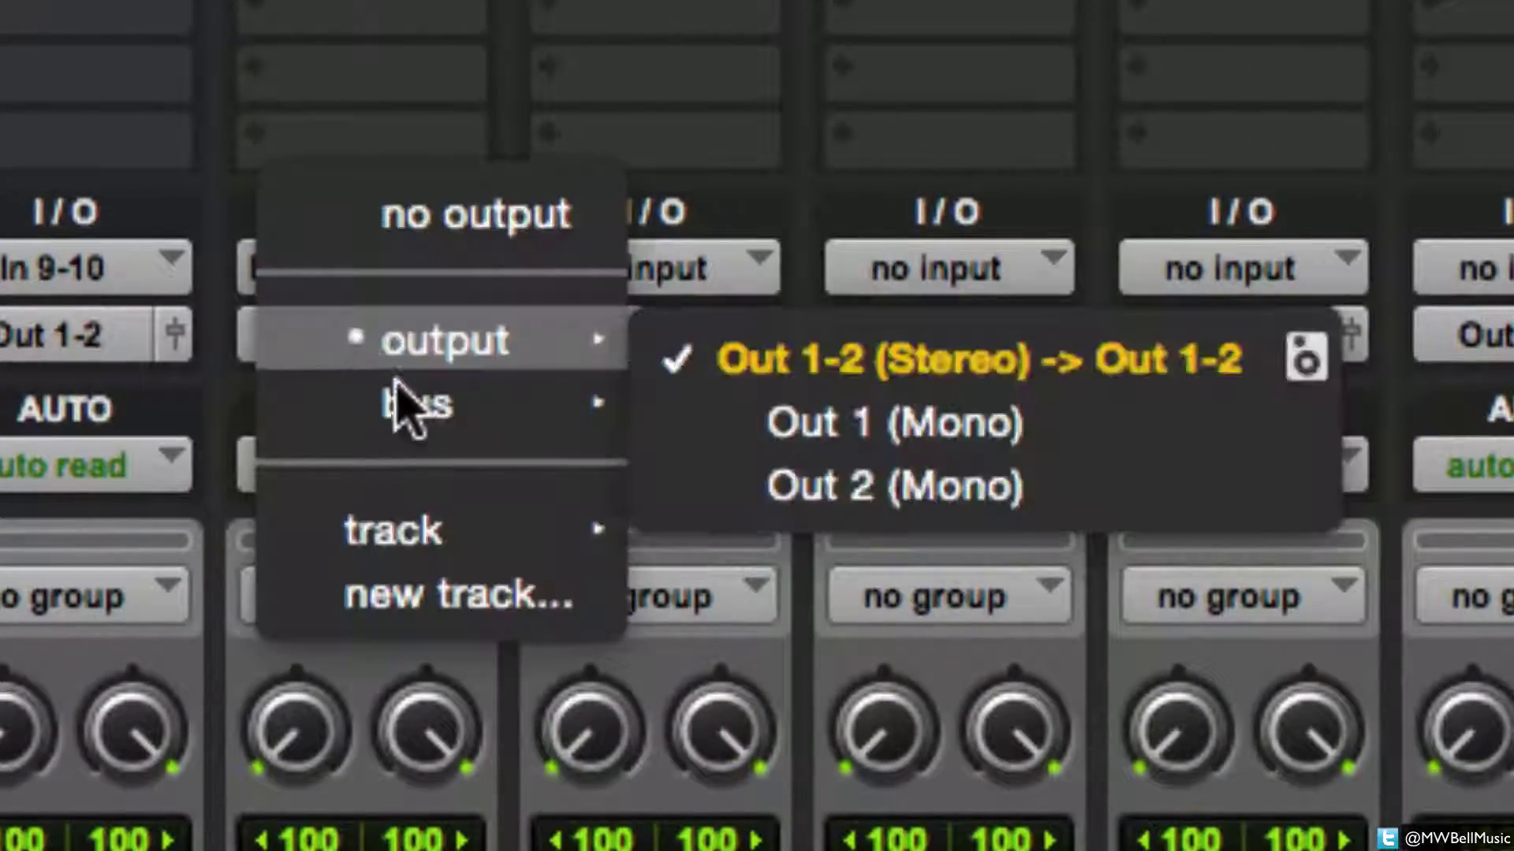
mouse_move(402, 399)
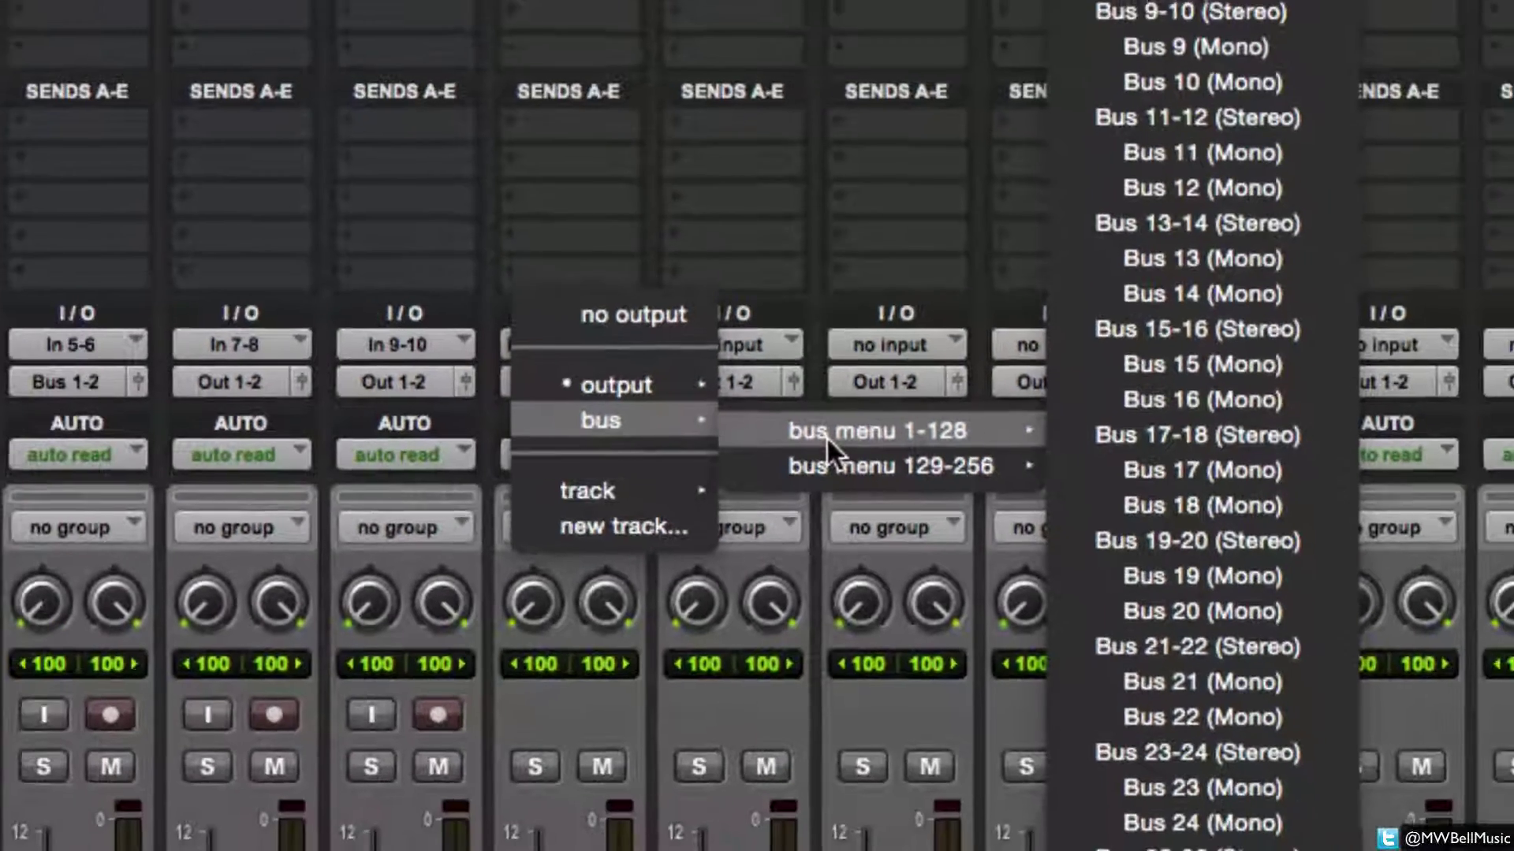
mouse_move(802, 462)
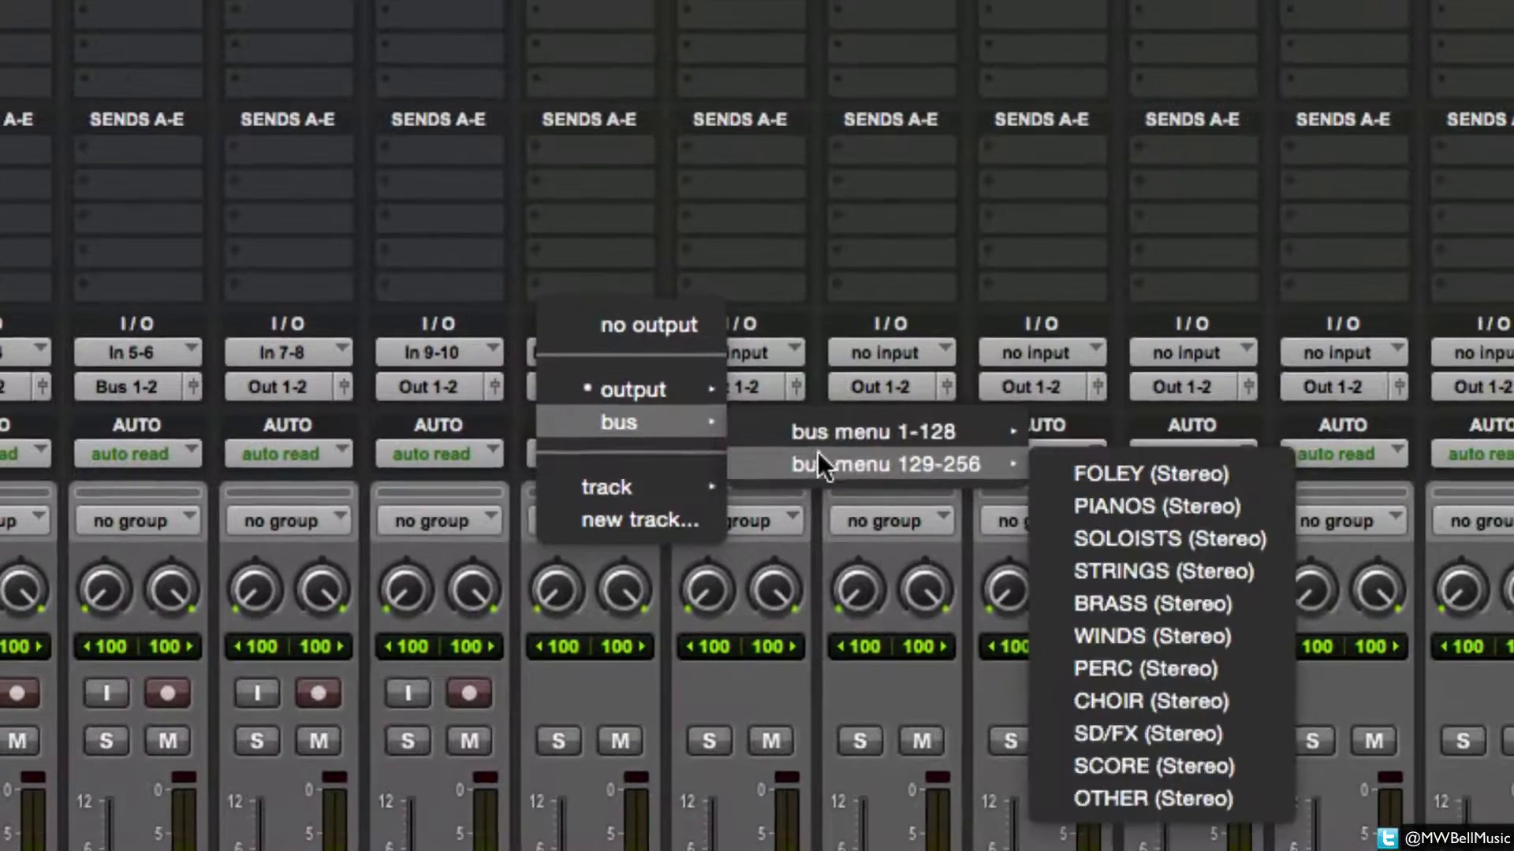
mouse_move(867, 432)
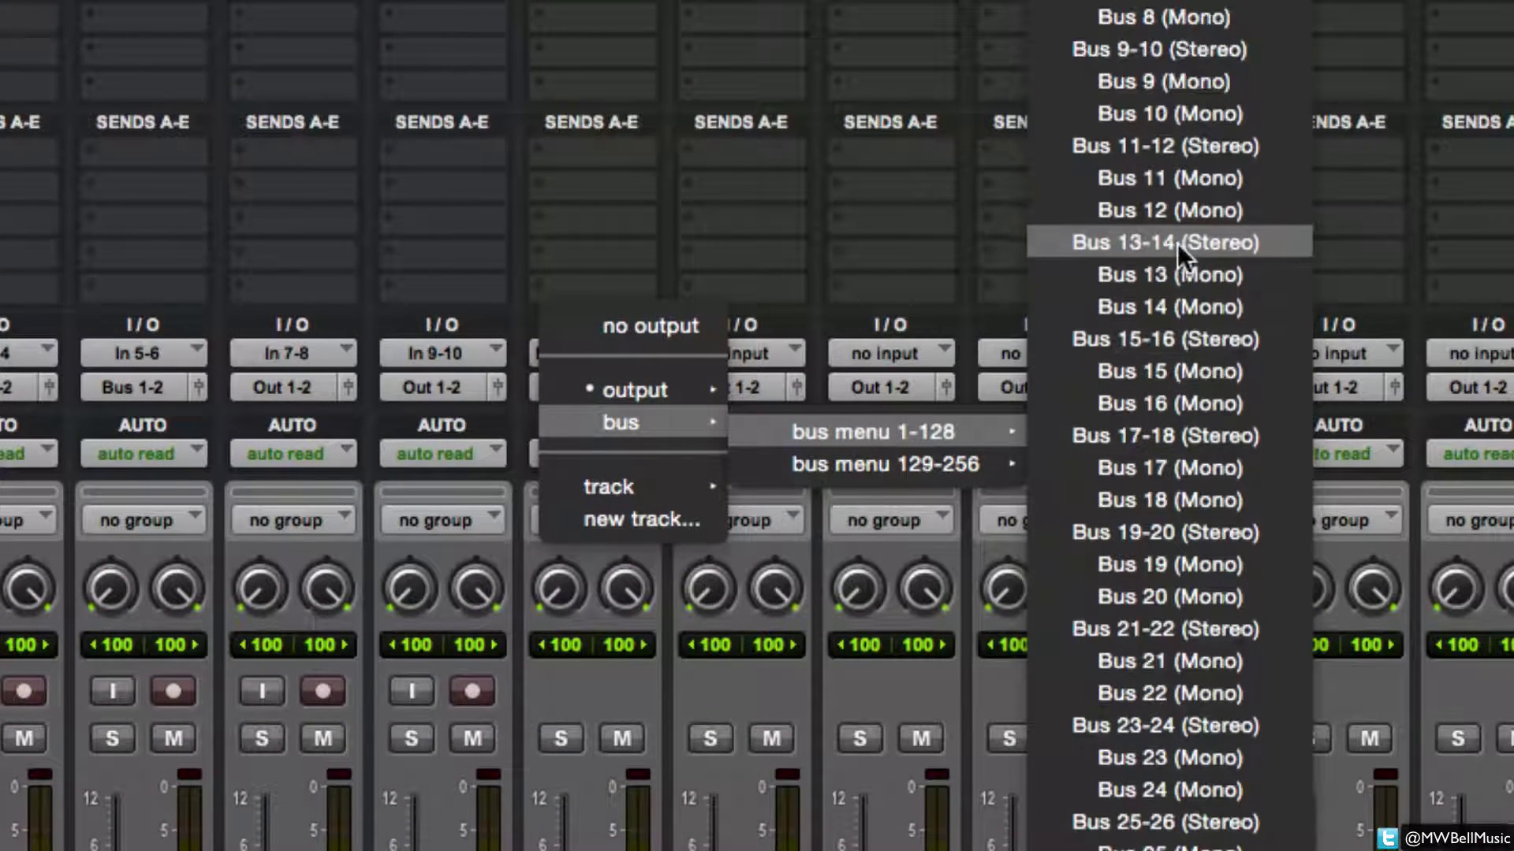
mouse_move(929, 463)
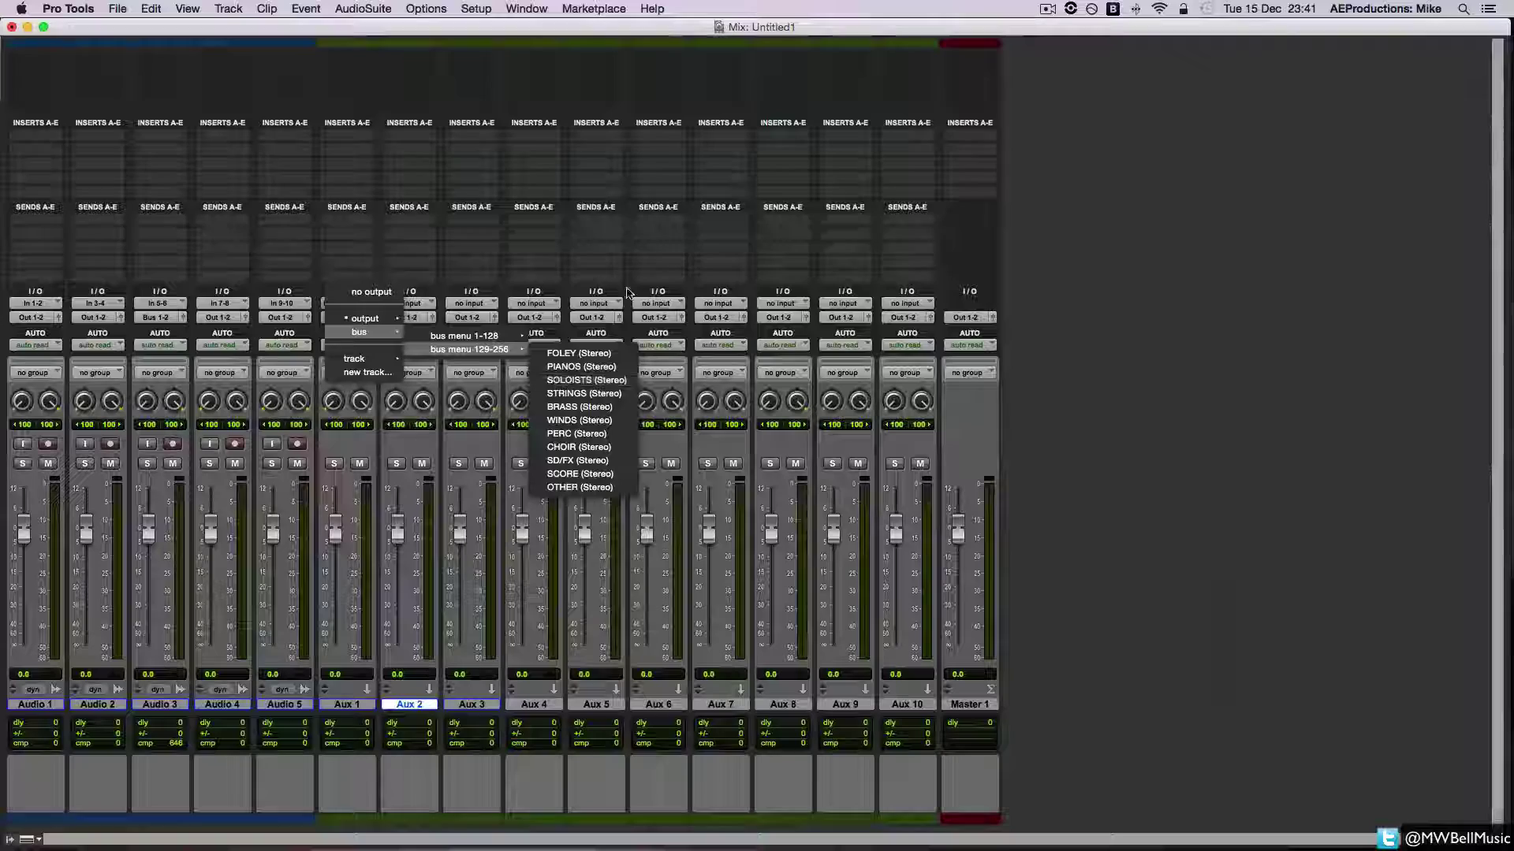
left_click(1088, 317)
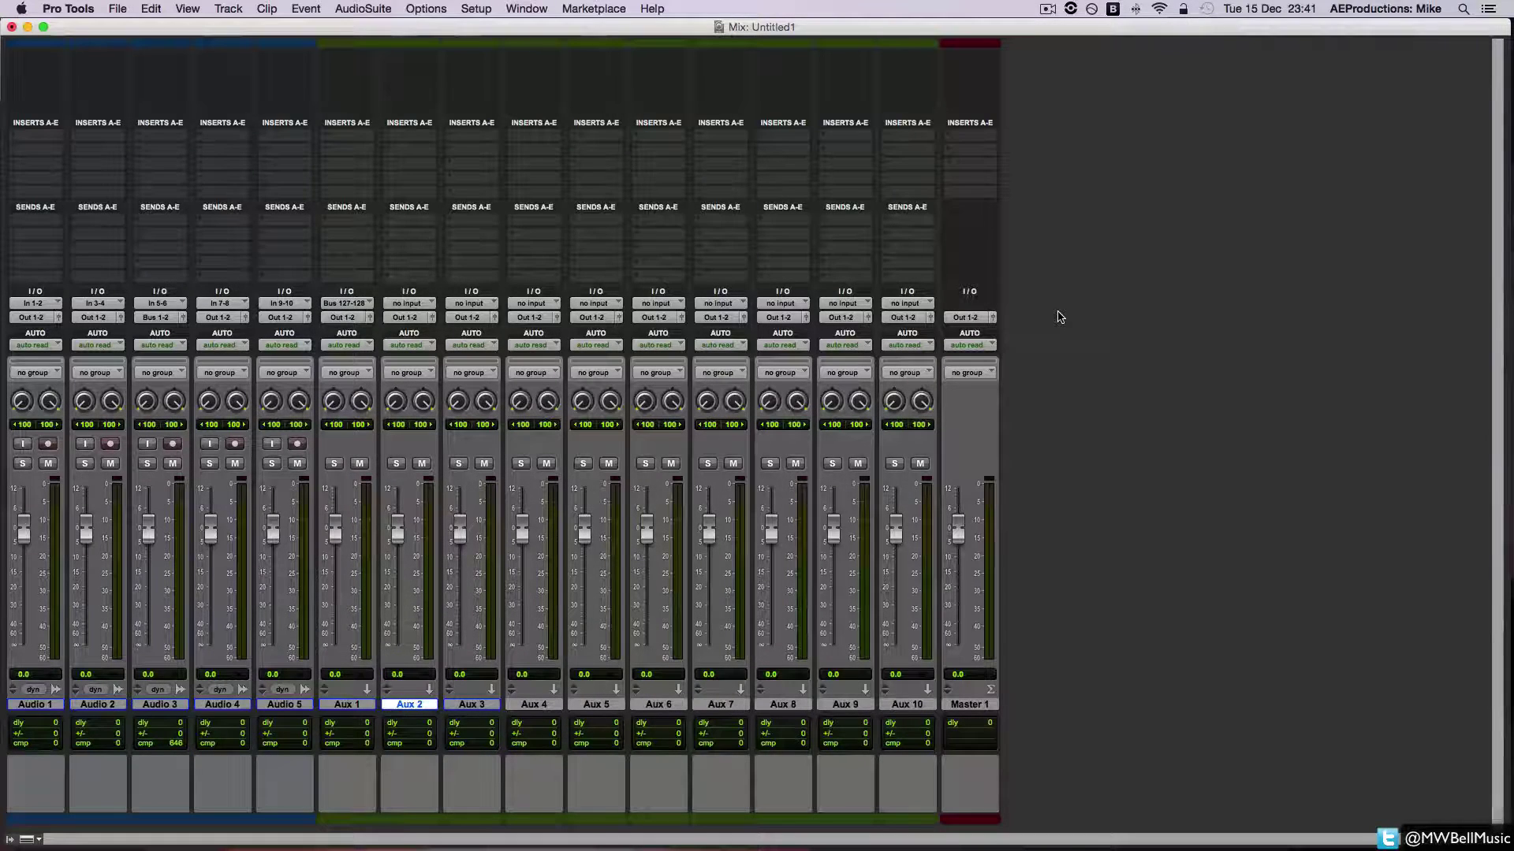
- Switch from the Mix window back to the Edit window's track list and timeline
key("super+equal")
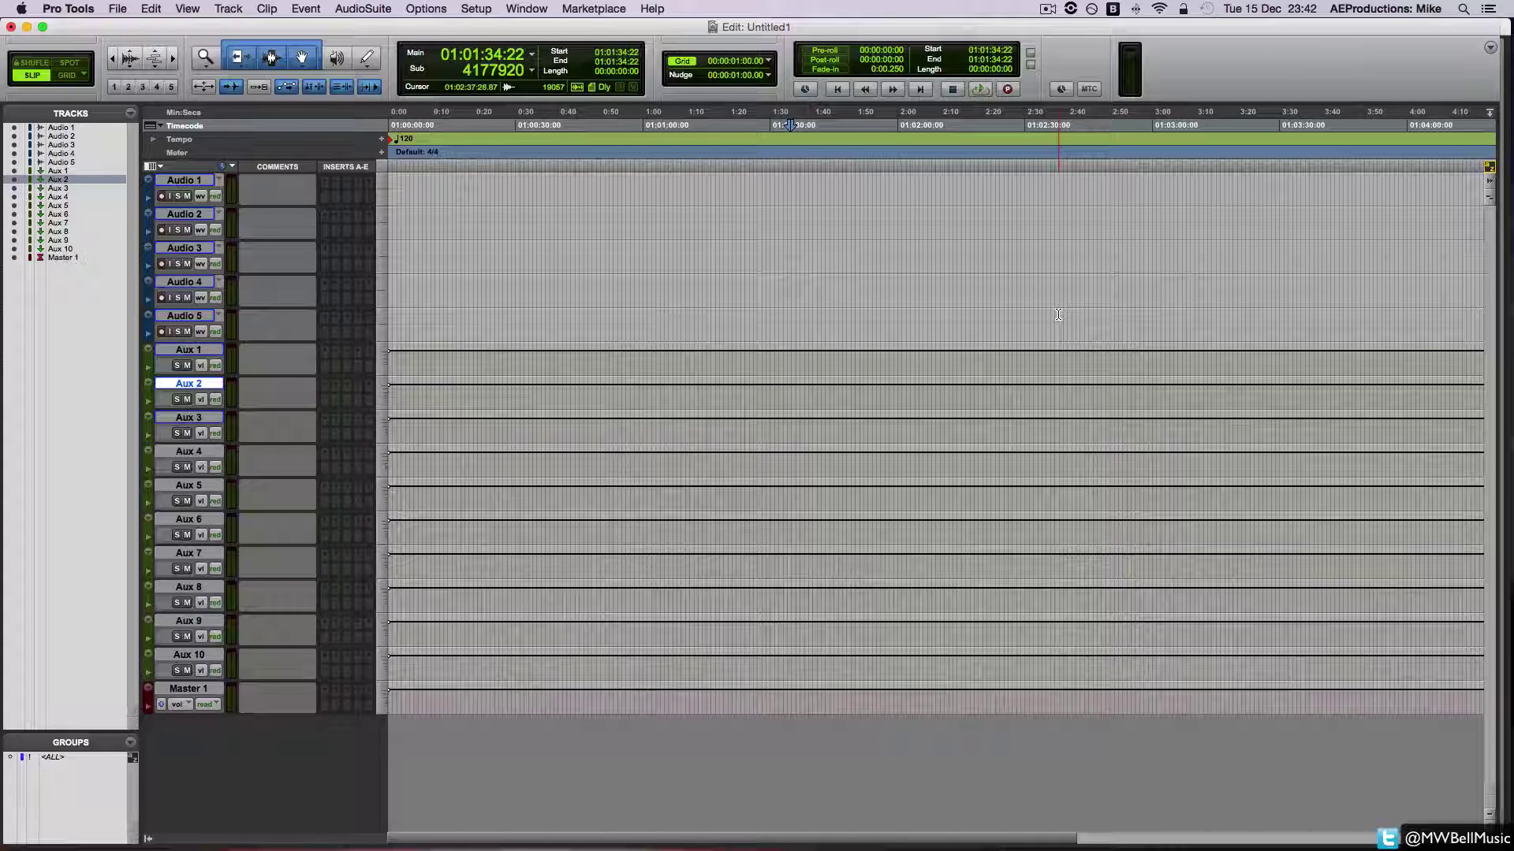
- Deselect Aux 2 and bring up I/O Setup from the Setup menu
left_click(689, 231)
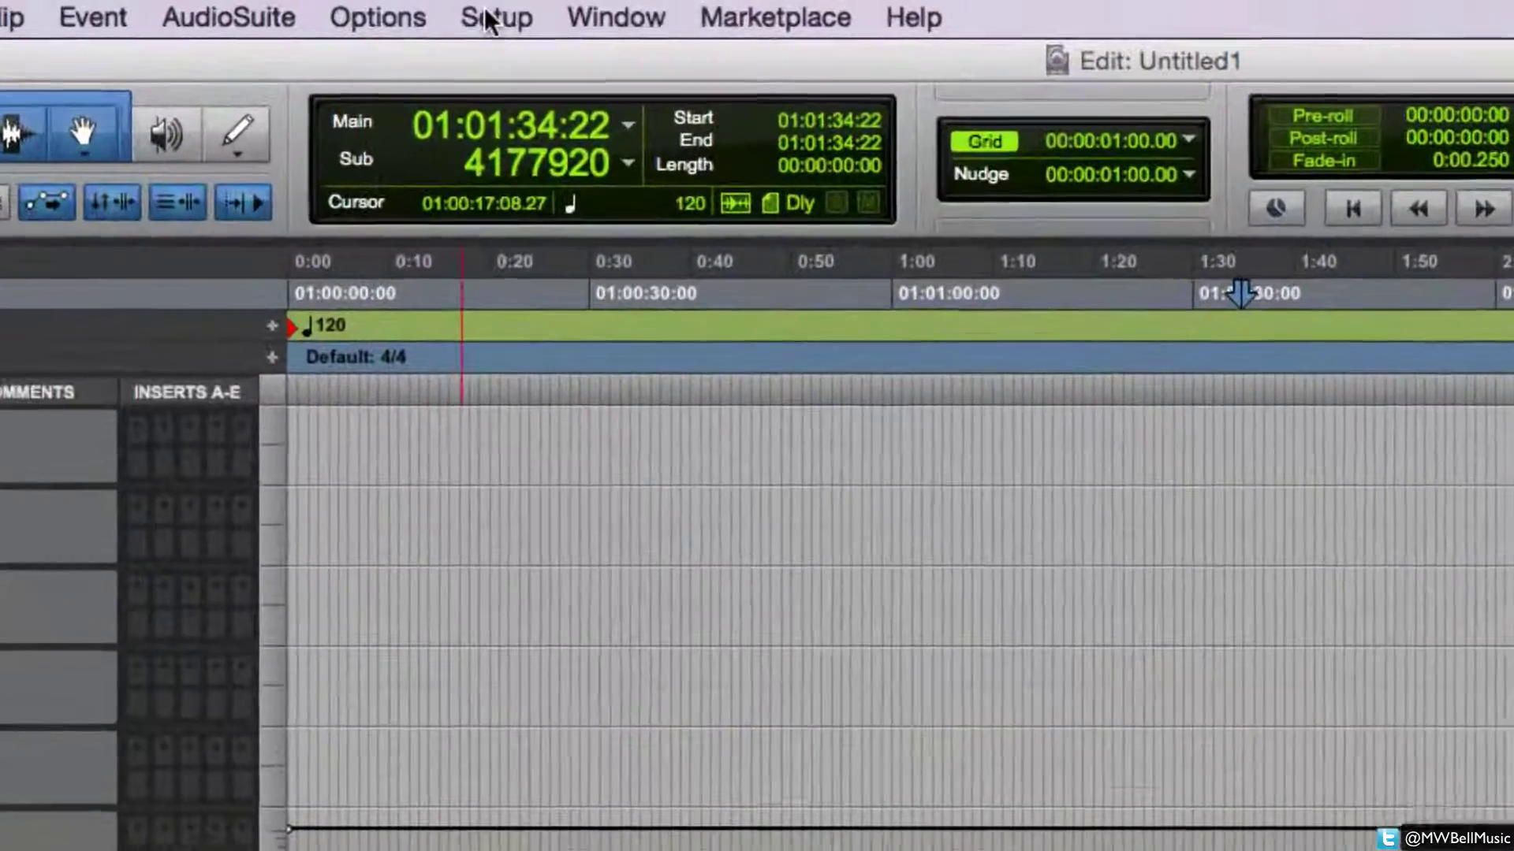
left_click(478, 11)
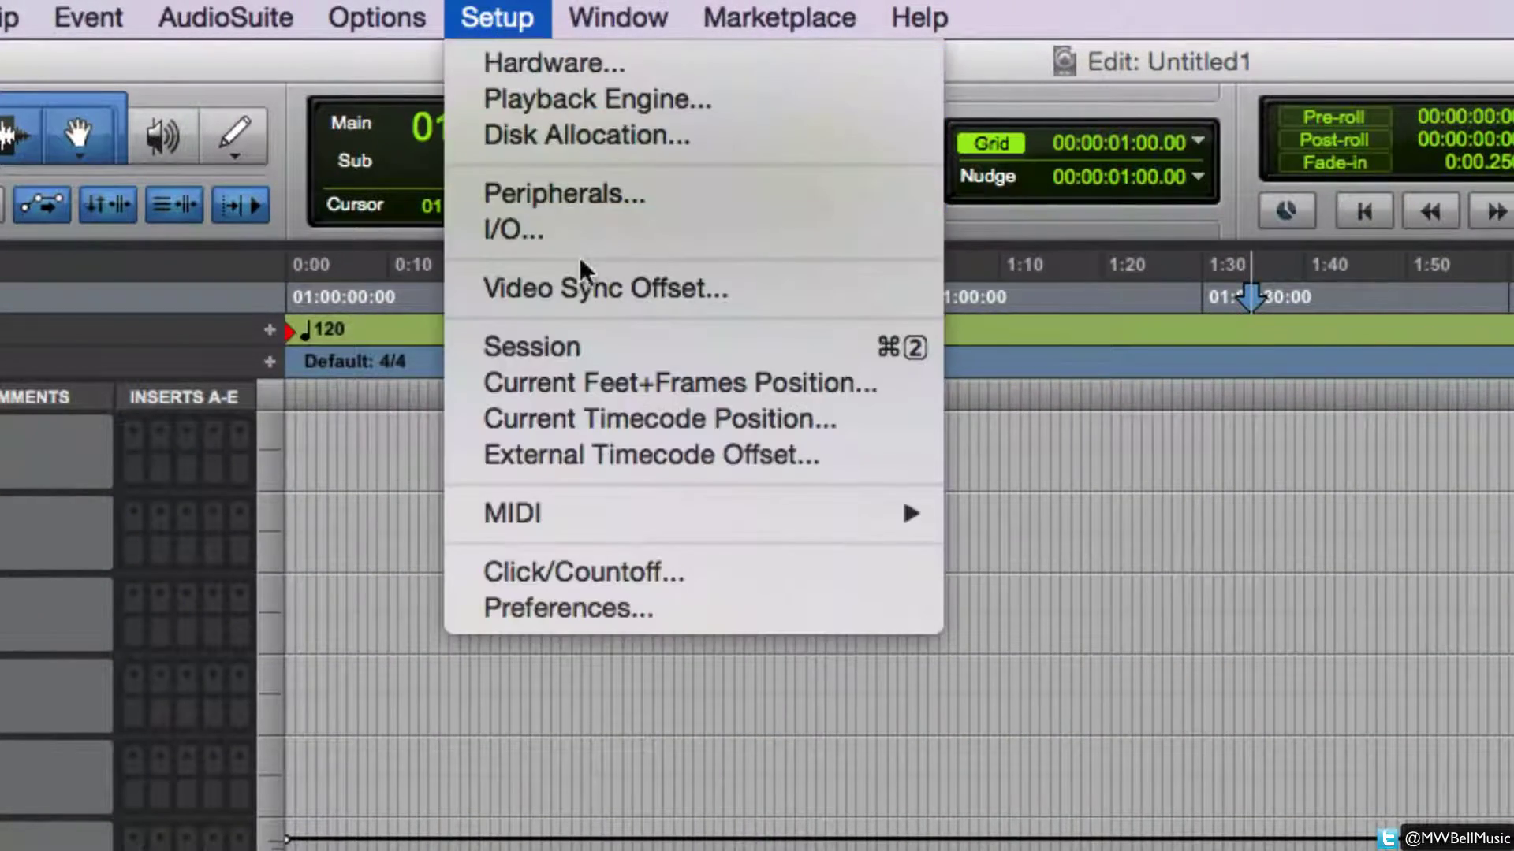
left_click(533, 231)
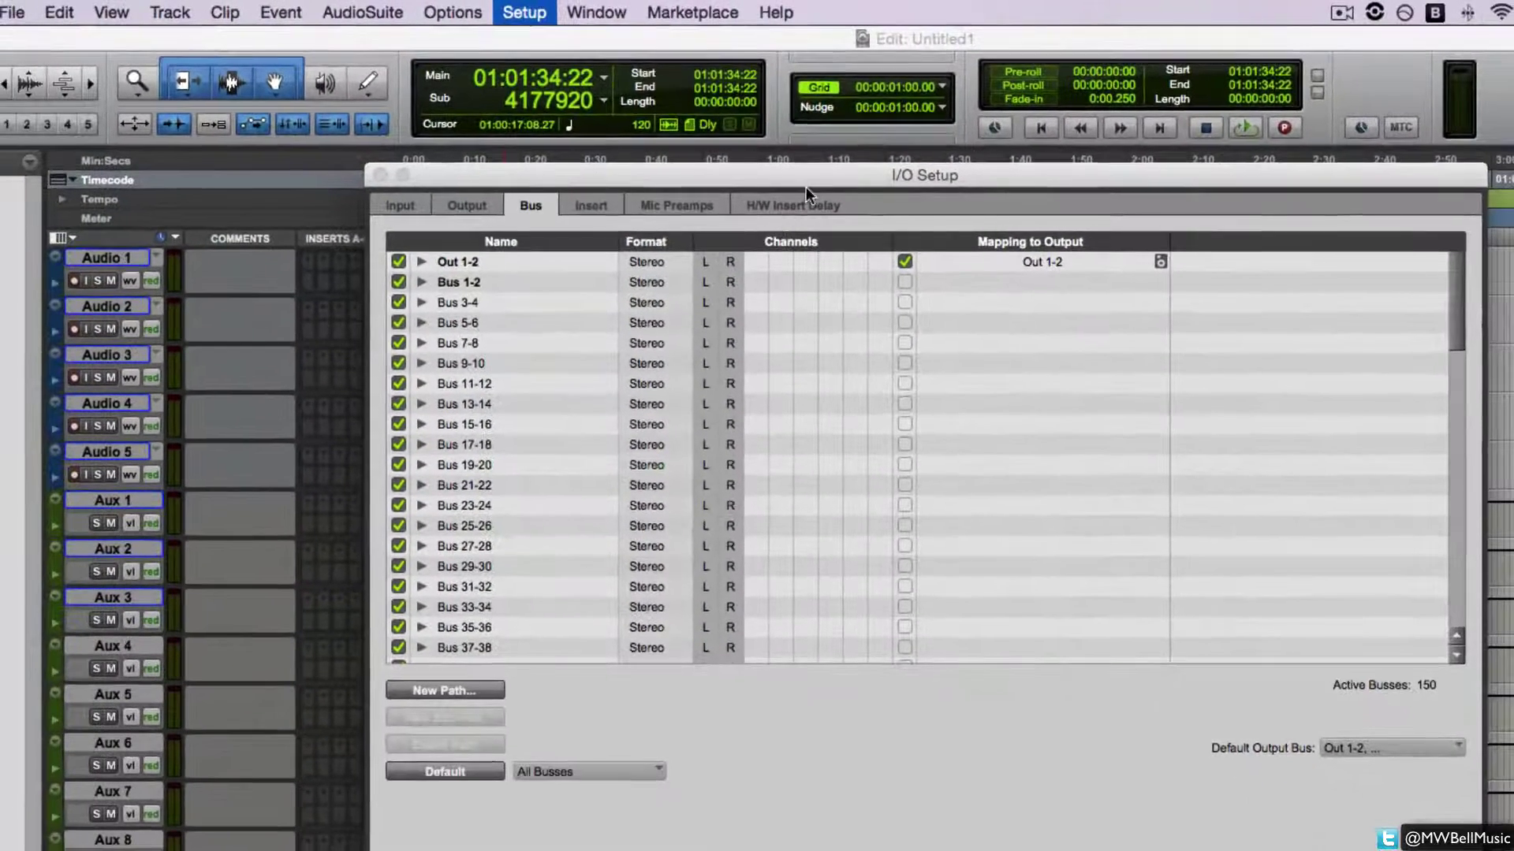
- Select Bus 1-2, scroll to the bottom of the bus list, and confirm I/O Setup with OK
left_click_drag(802, 170, 689, 66)
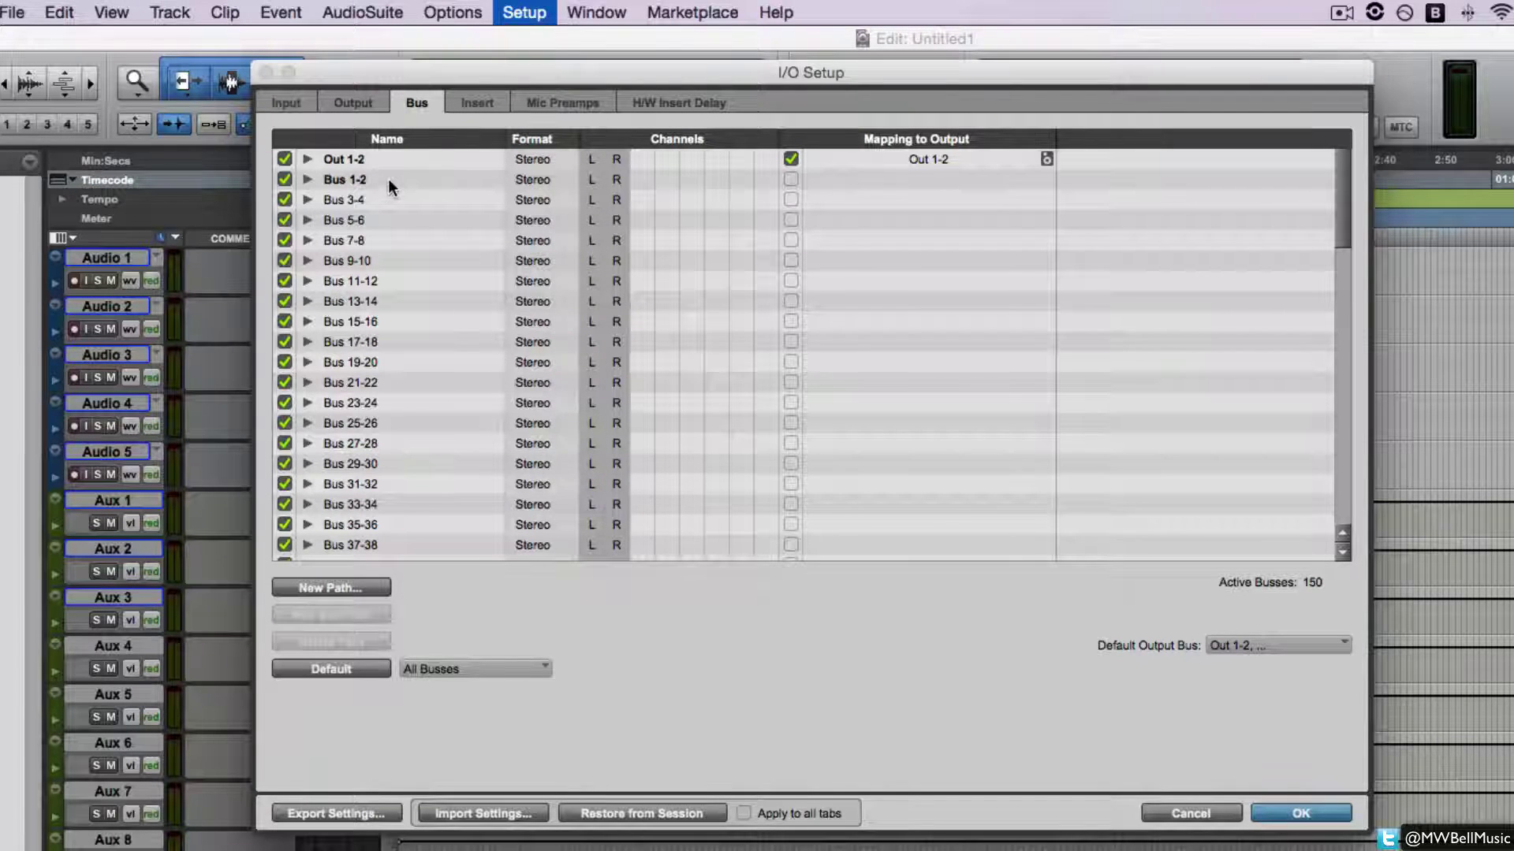
left_click(362, 179)
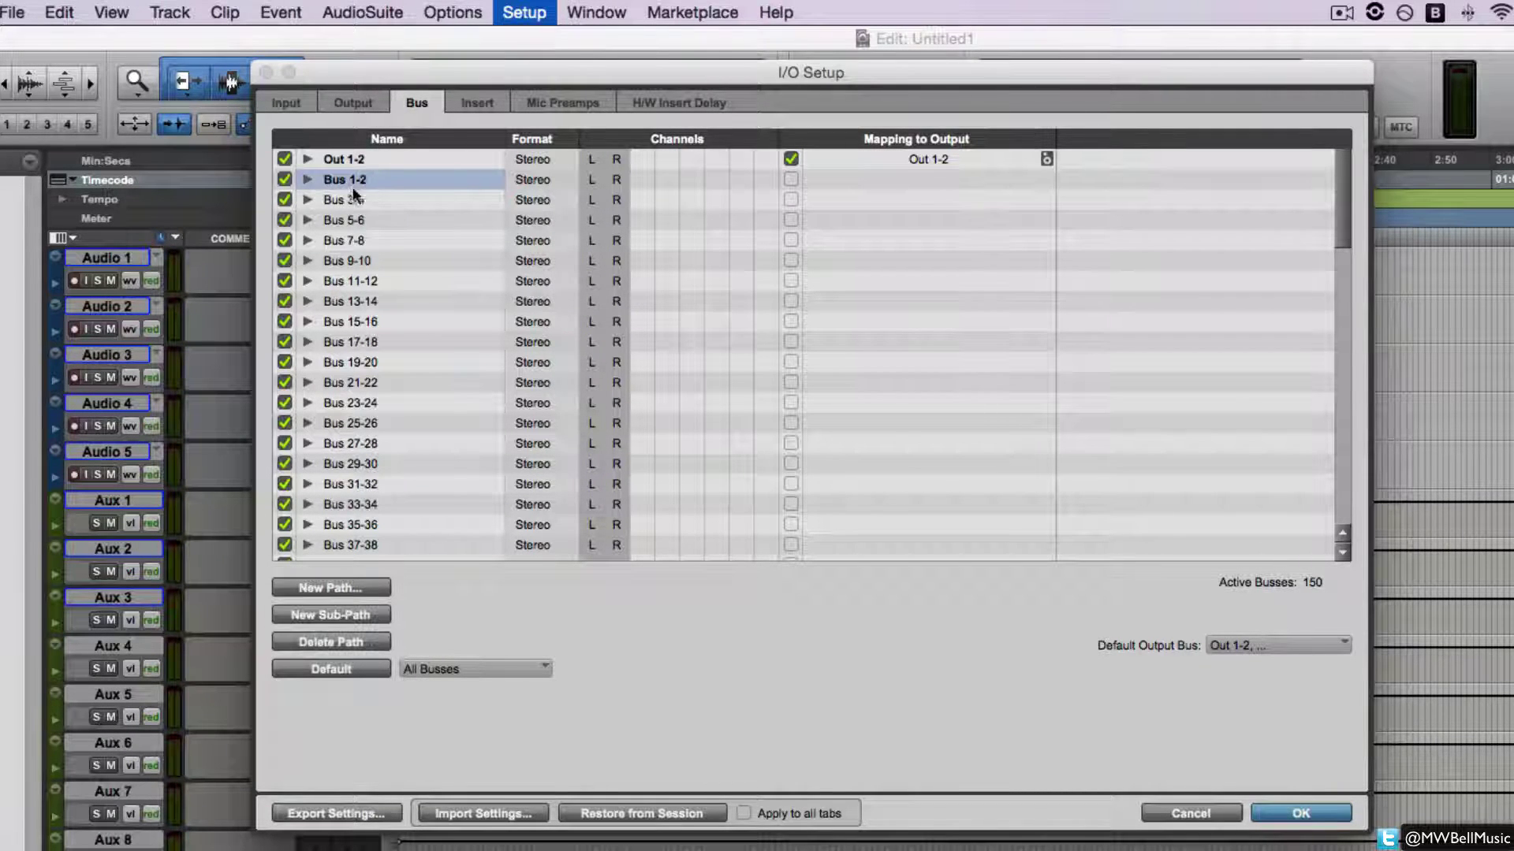
scroll(382, 234, "down", 15)
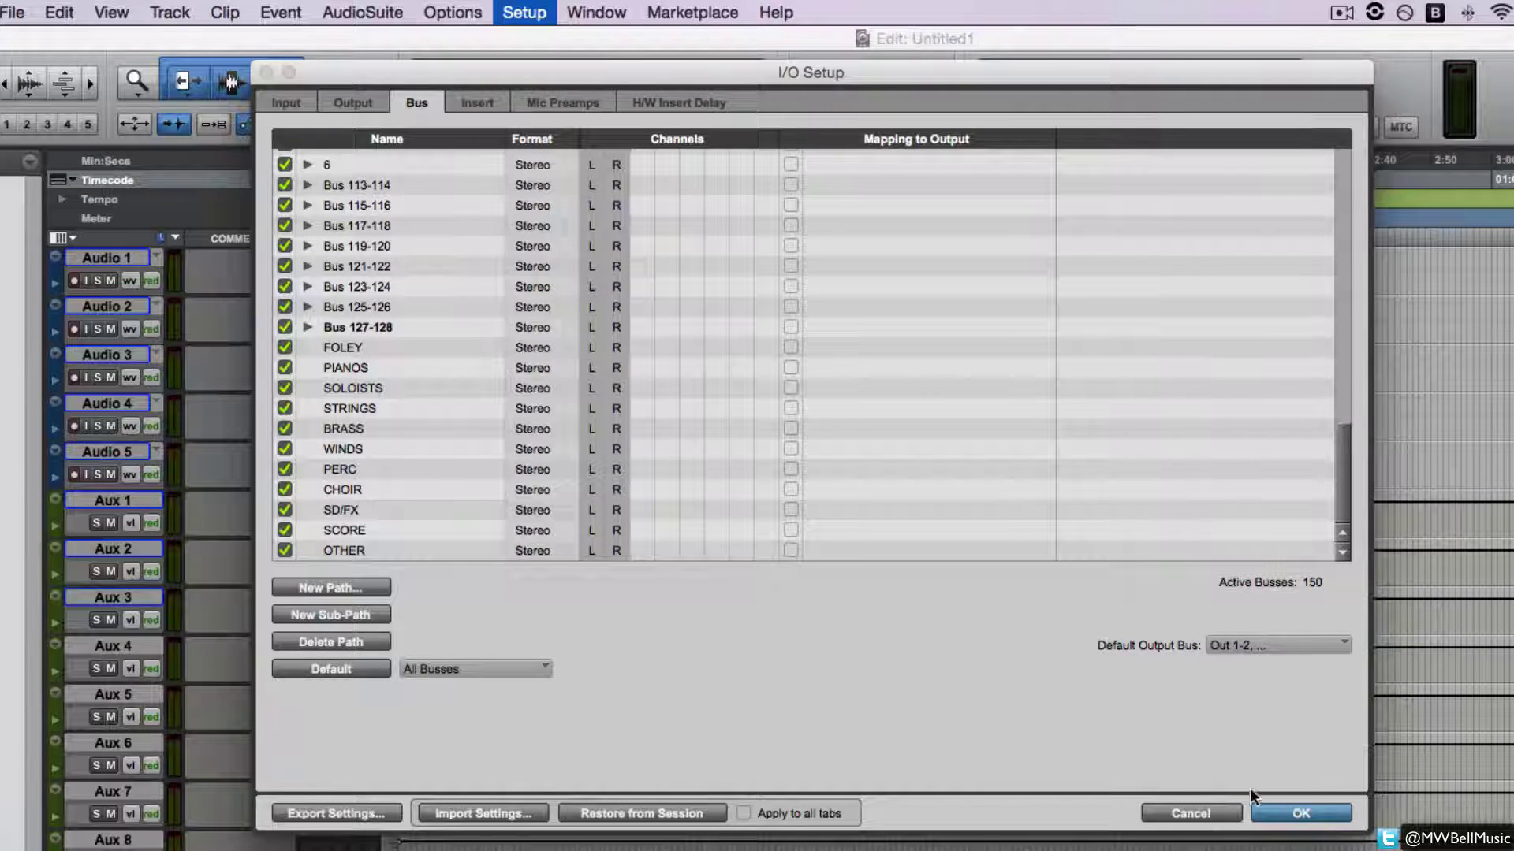
left_click(1288, 814)
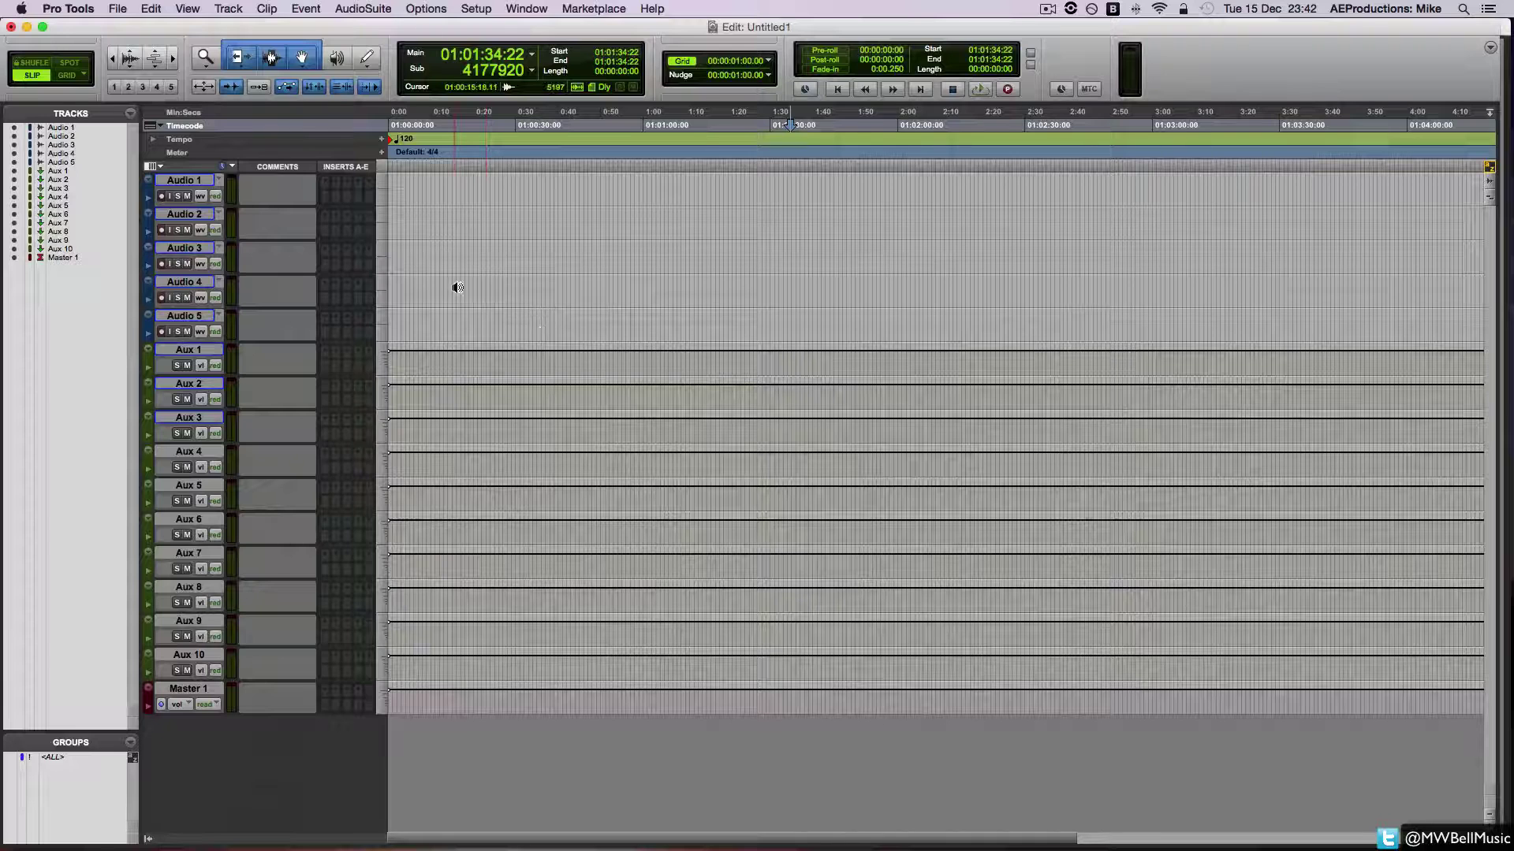
- In the Mix window, browse Aux 2's output bus submenus without choosing a bus
key("super+equal")
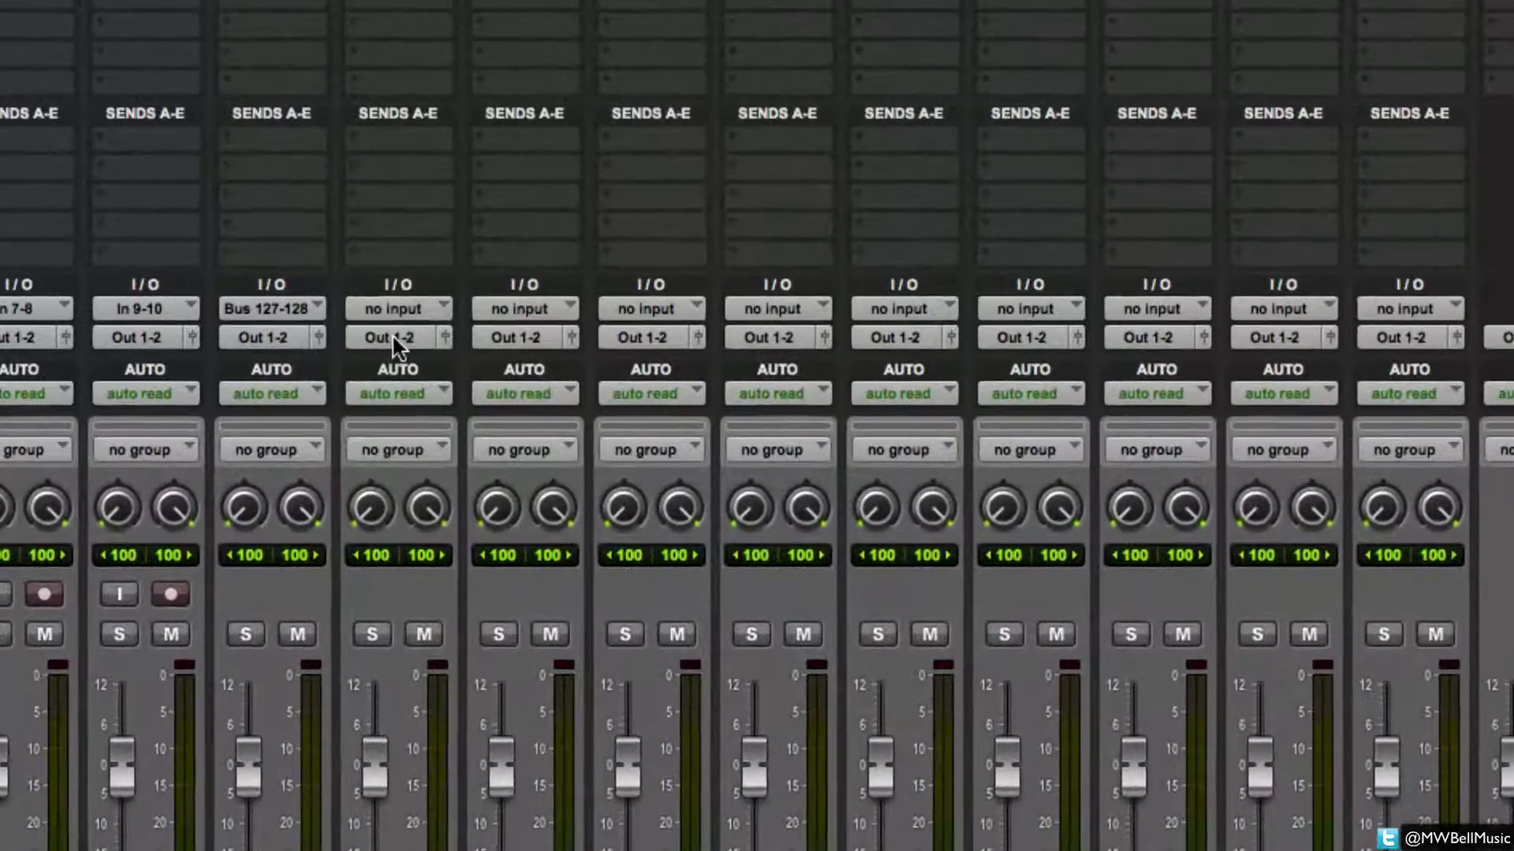
left_click(394, 336)
mouse_move(426, 340)
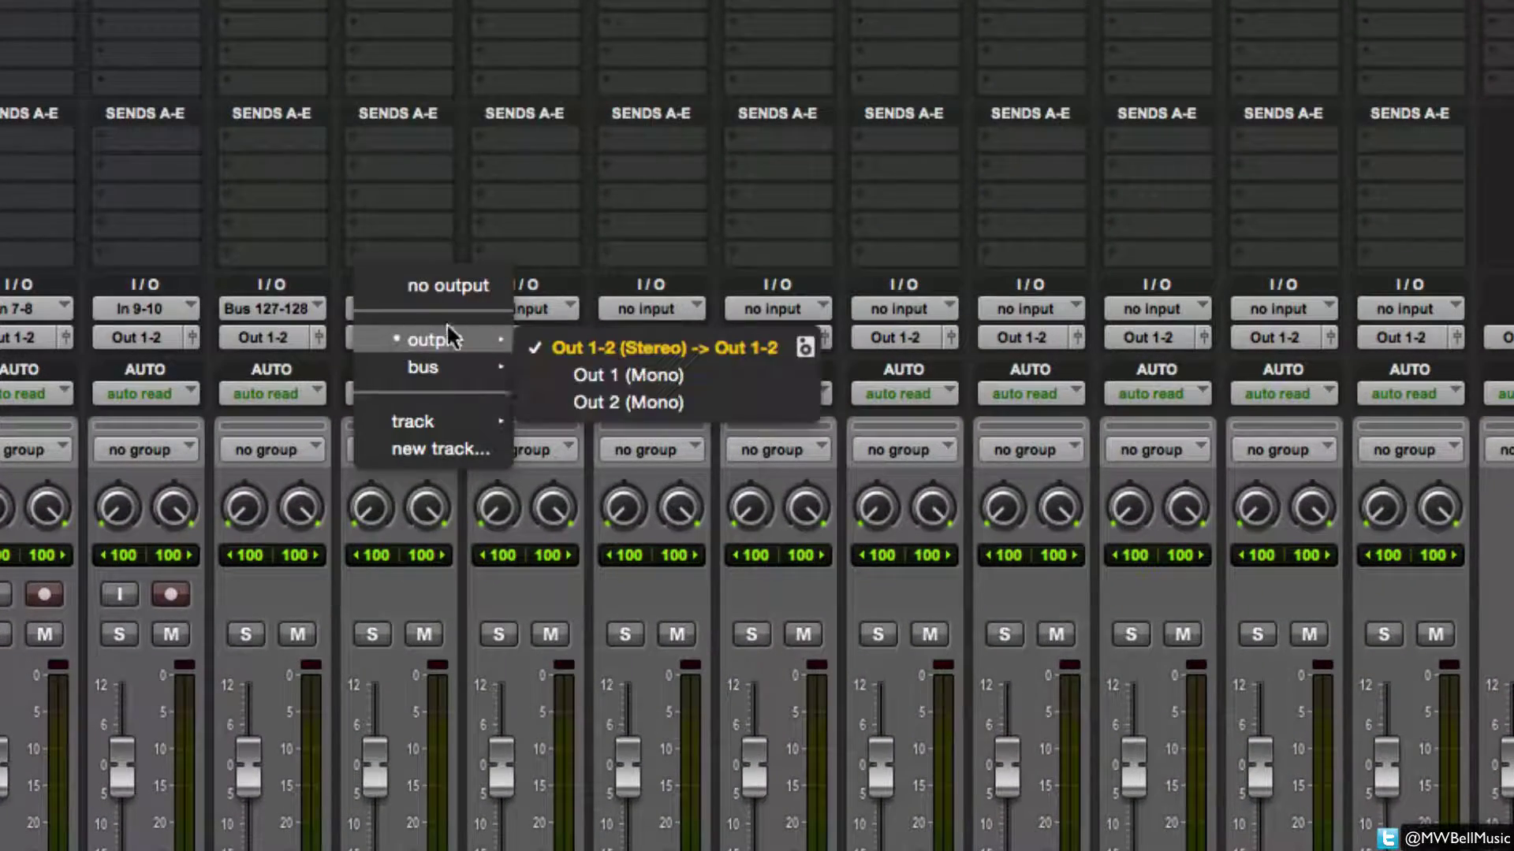
mouse_move(423, 369)
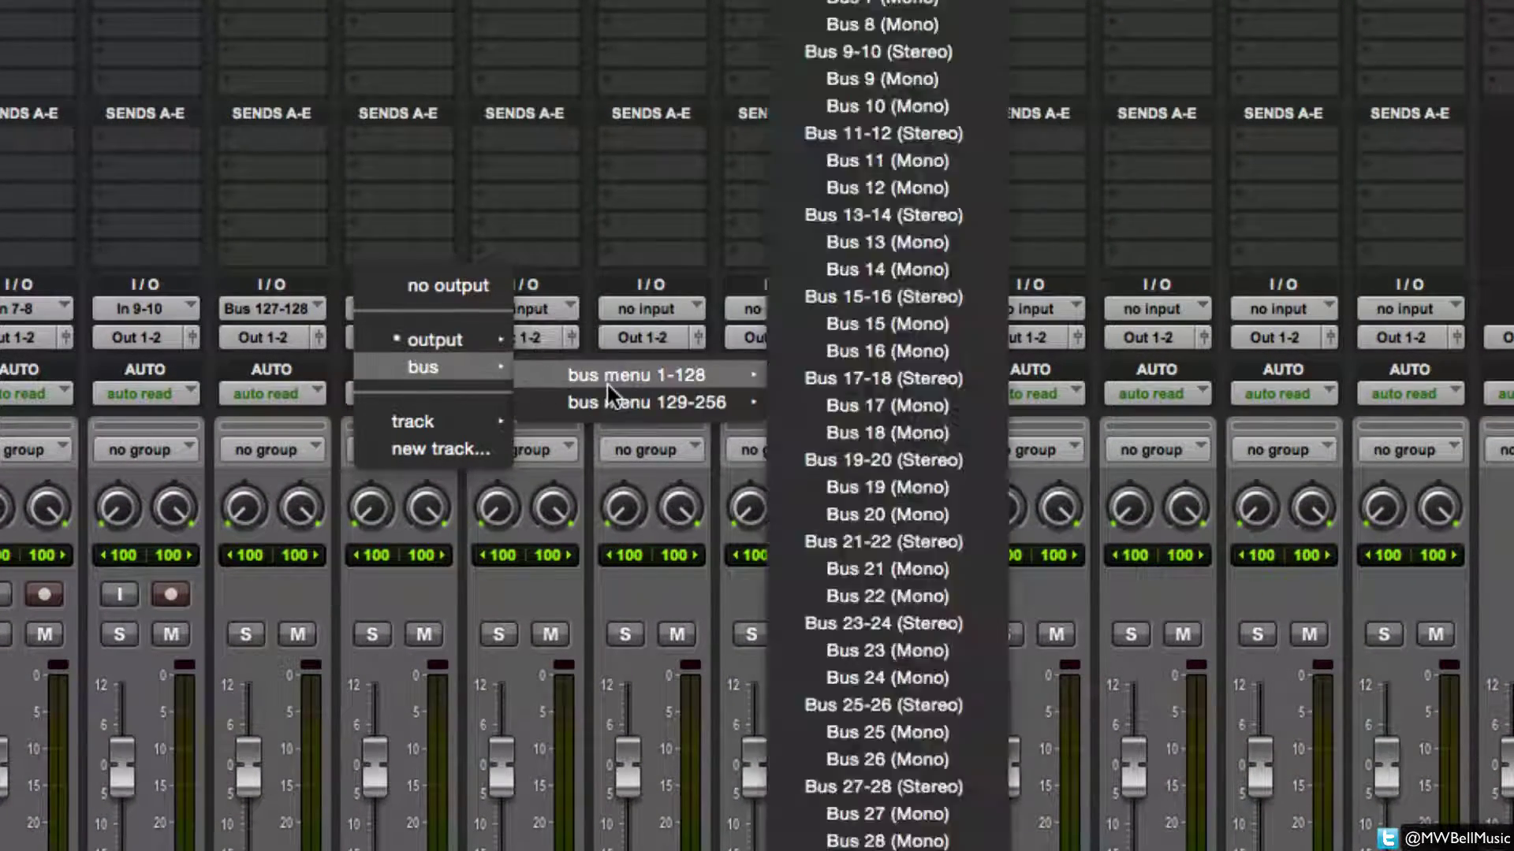
mouse_move(607, 402)
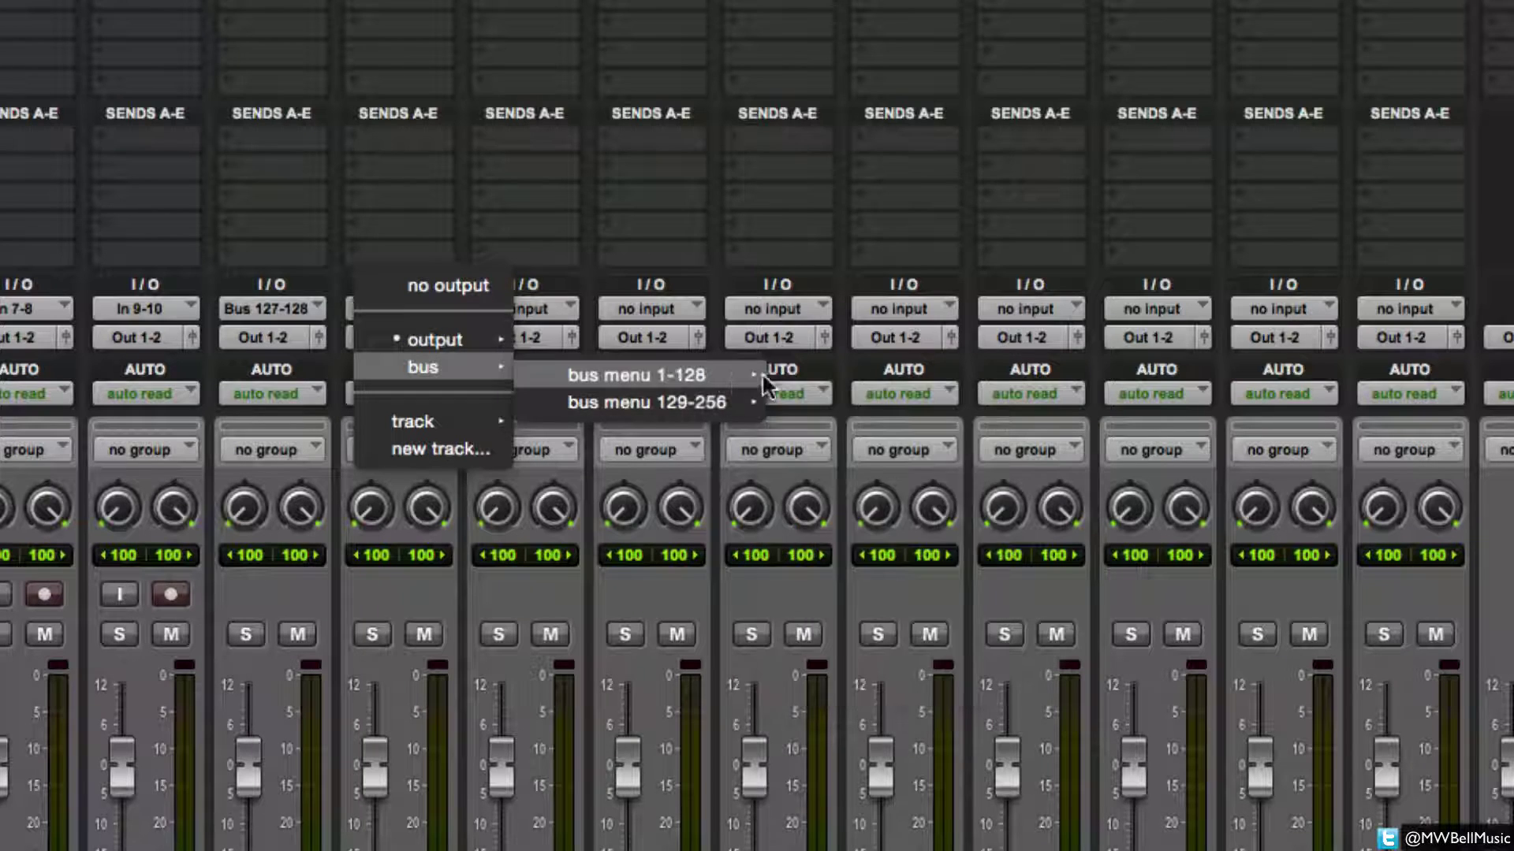
mouse_move(641, 375)
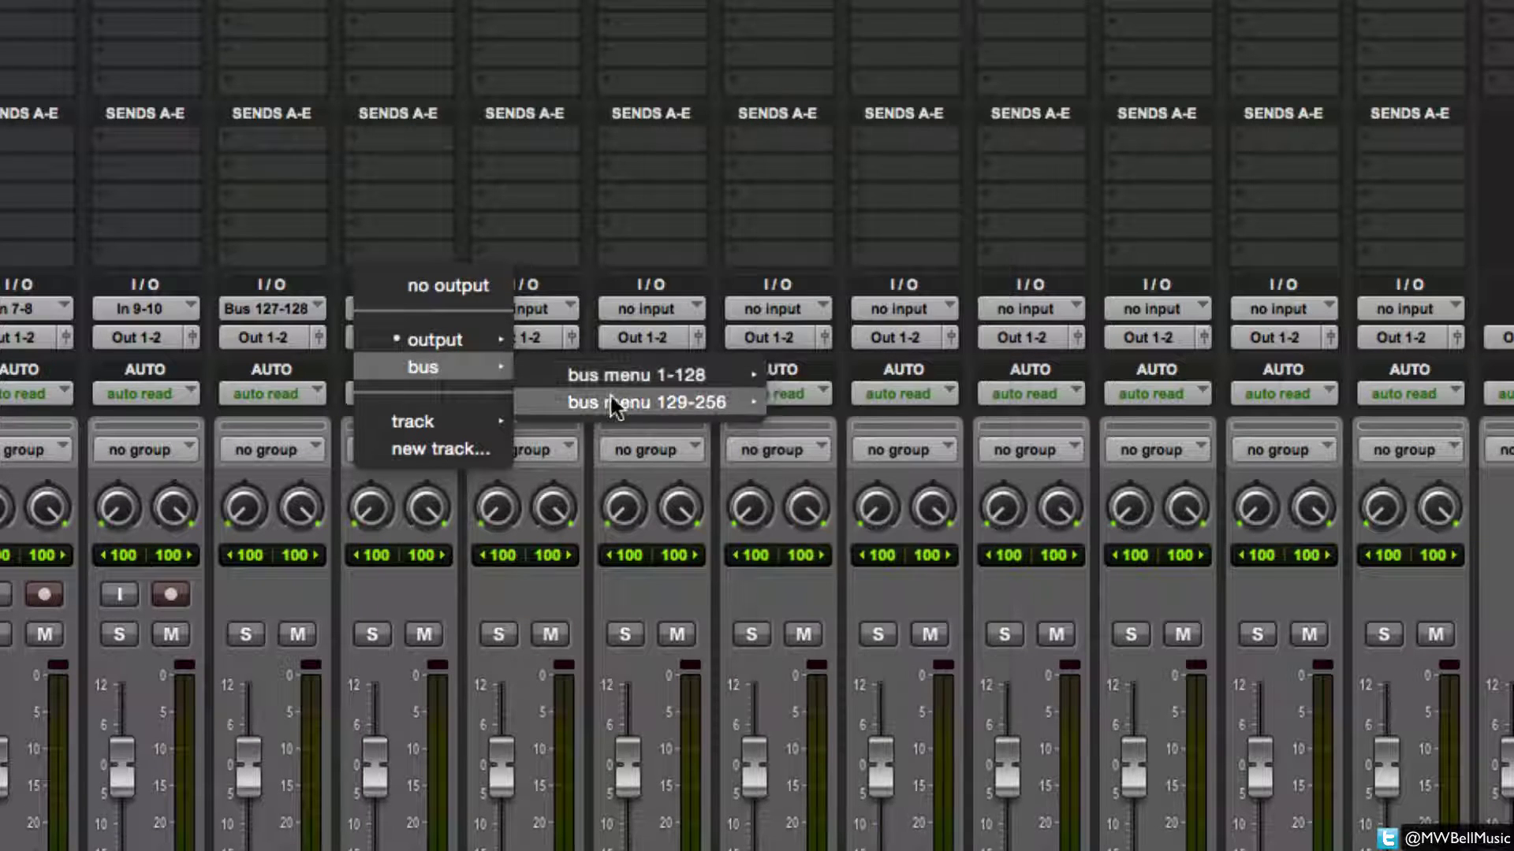
mouse_move(731, 400)
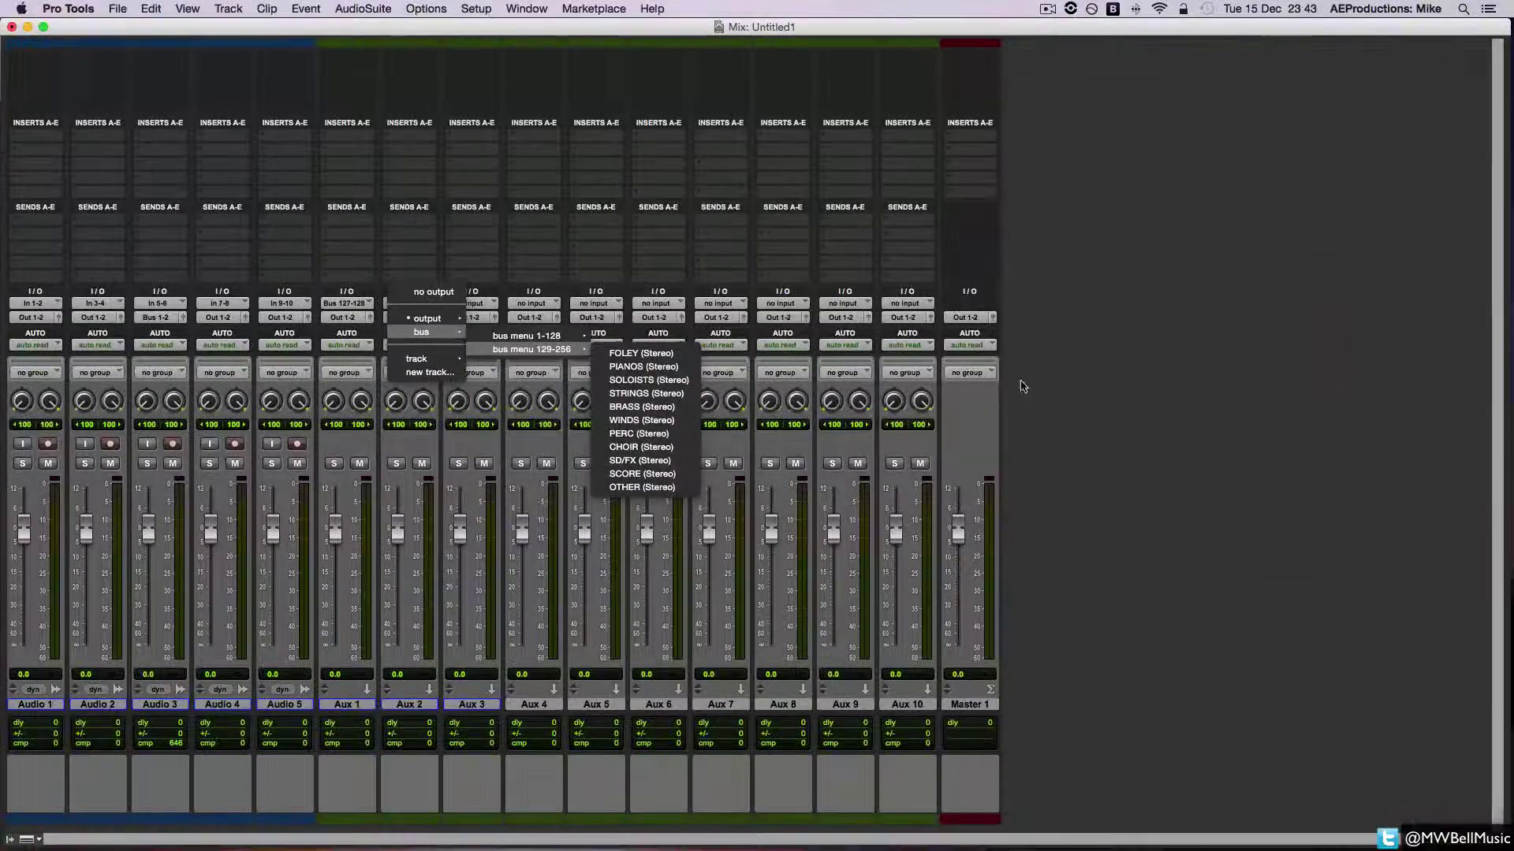
- Back in the Edit window, rename Audio 1 to Kick 1 and Audio 2 to Kick 2
left_click(1301, 474)
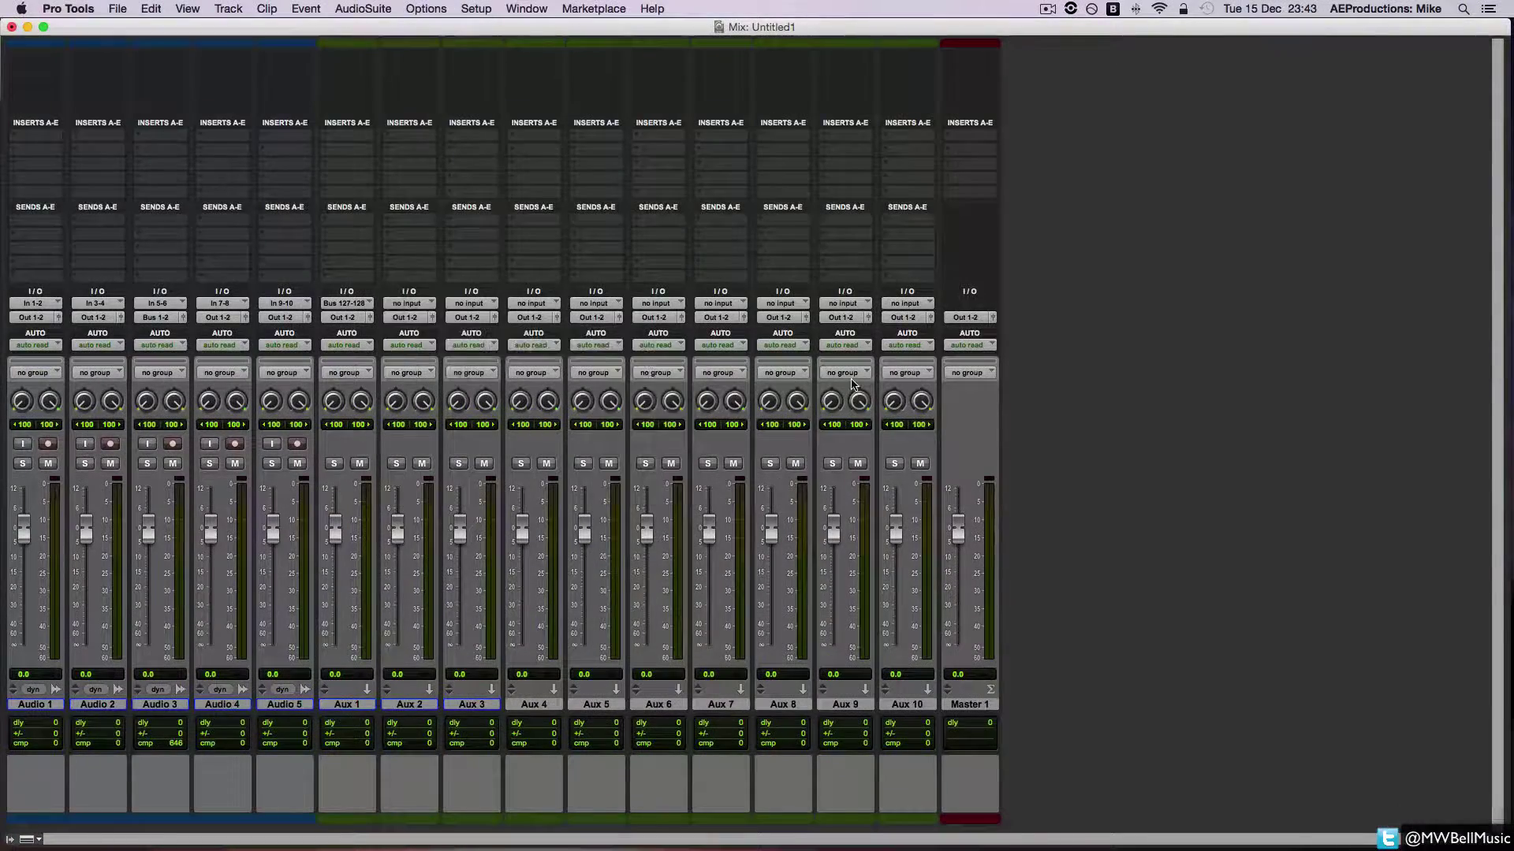
key("super+equal")
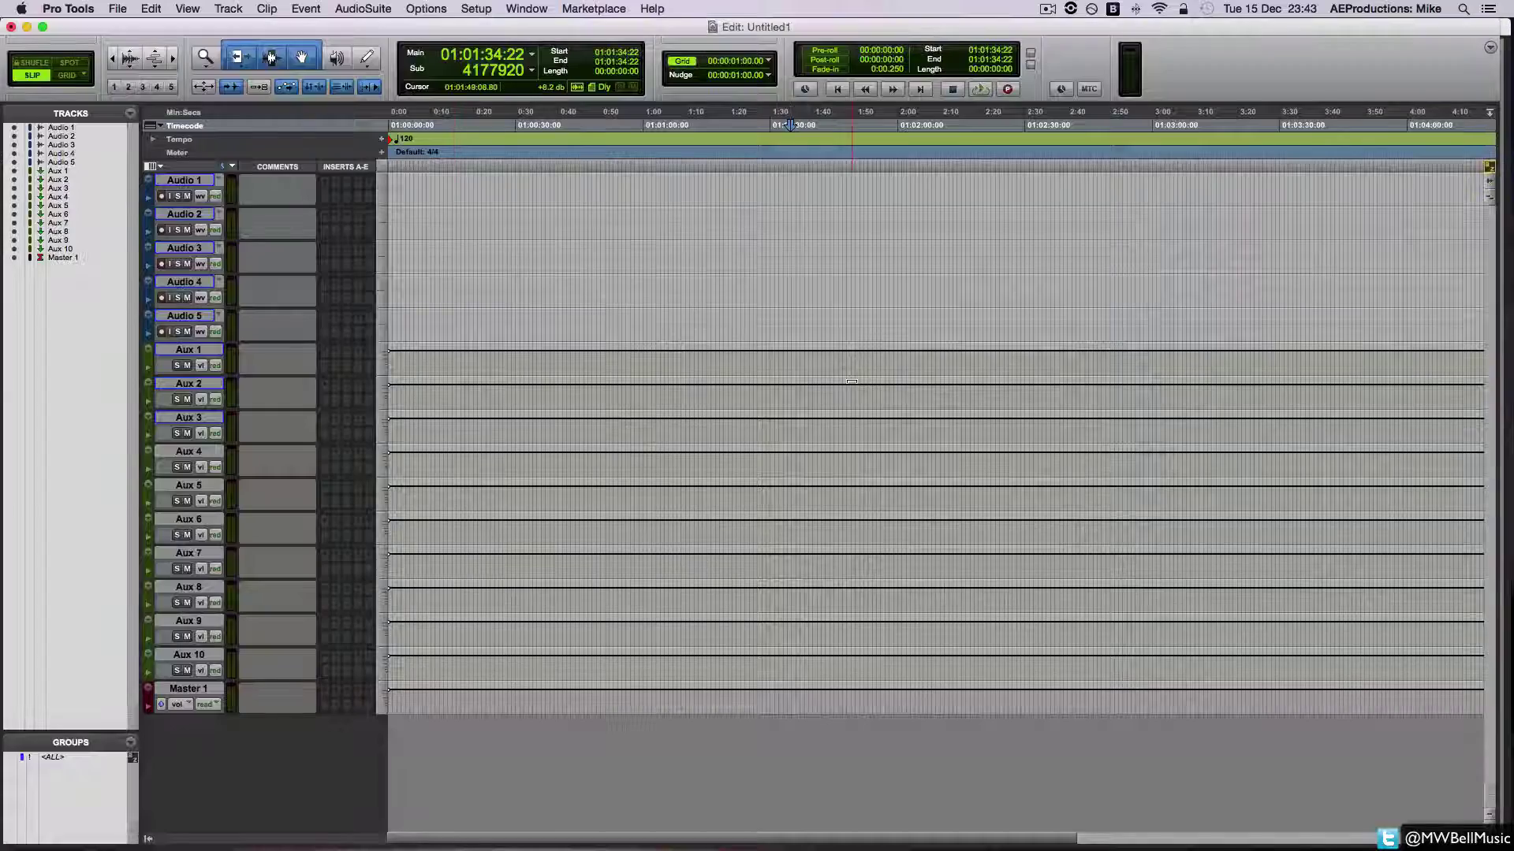
double_click(188, 181)
type("Kick 1")
key("Return")
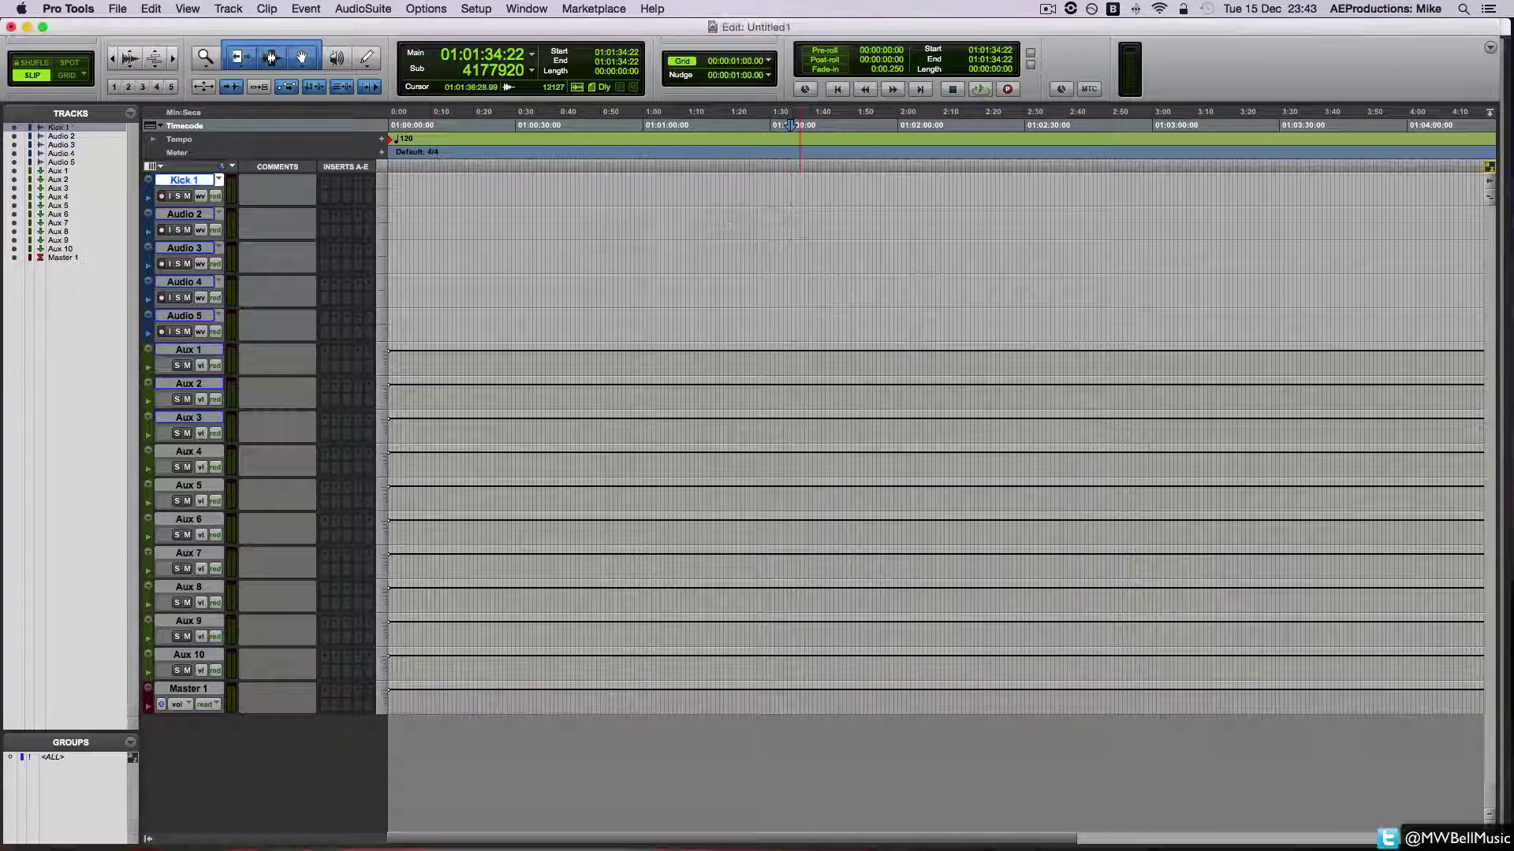
double_click(179, 219)
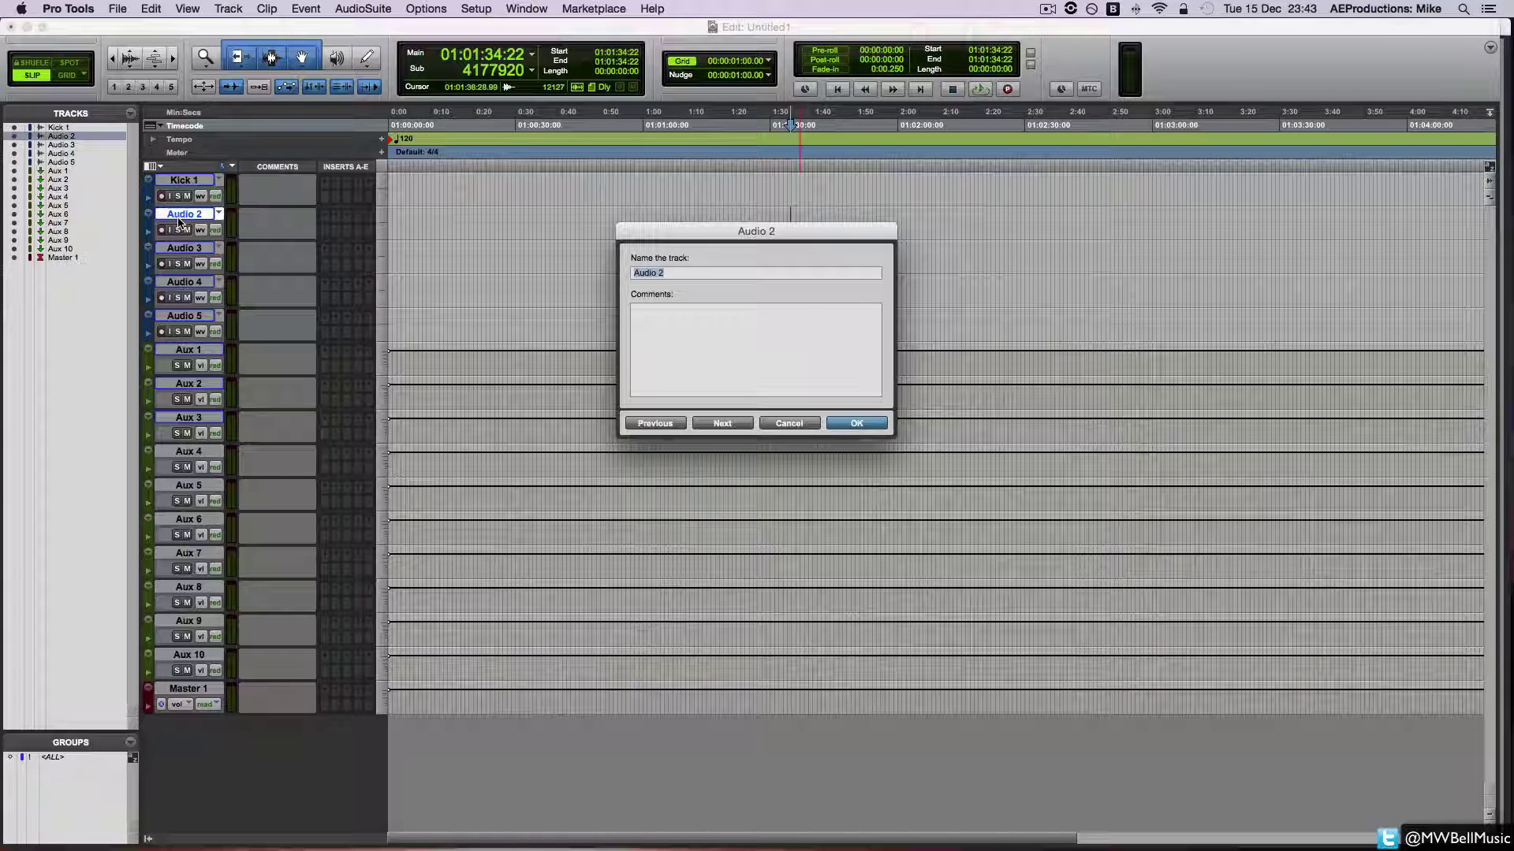
type("Kick 2")
key("Return")
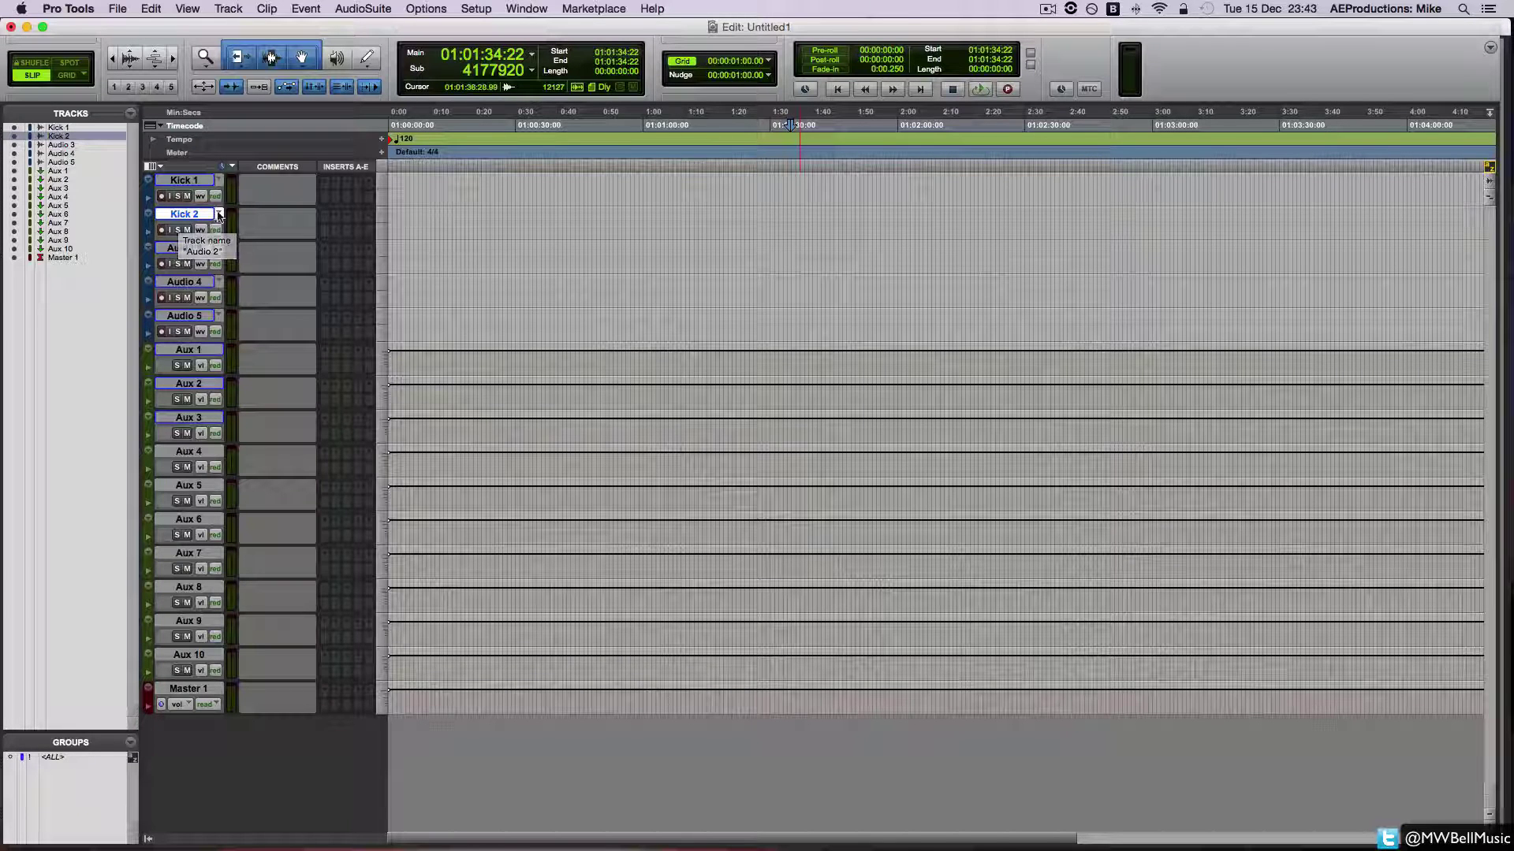
- Rename Aux 1 to Kick Drums and Aux 7 to PERC, then show the Mix window
left_click(184, 181)
left_click(184, 213)
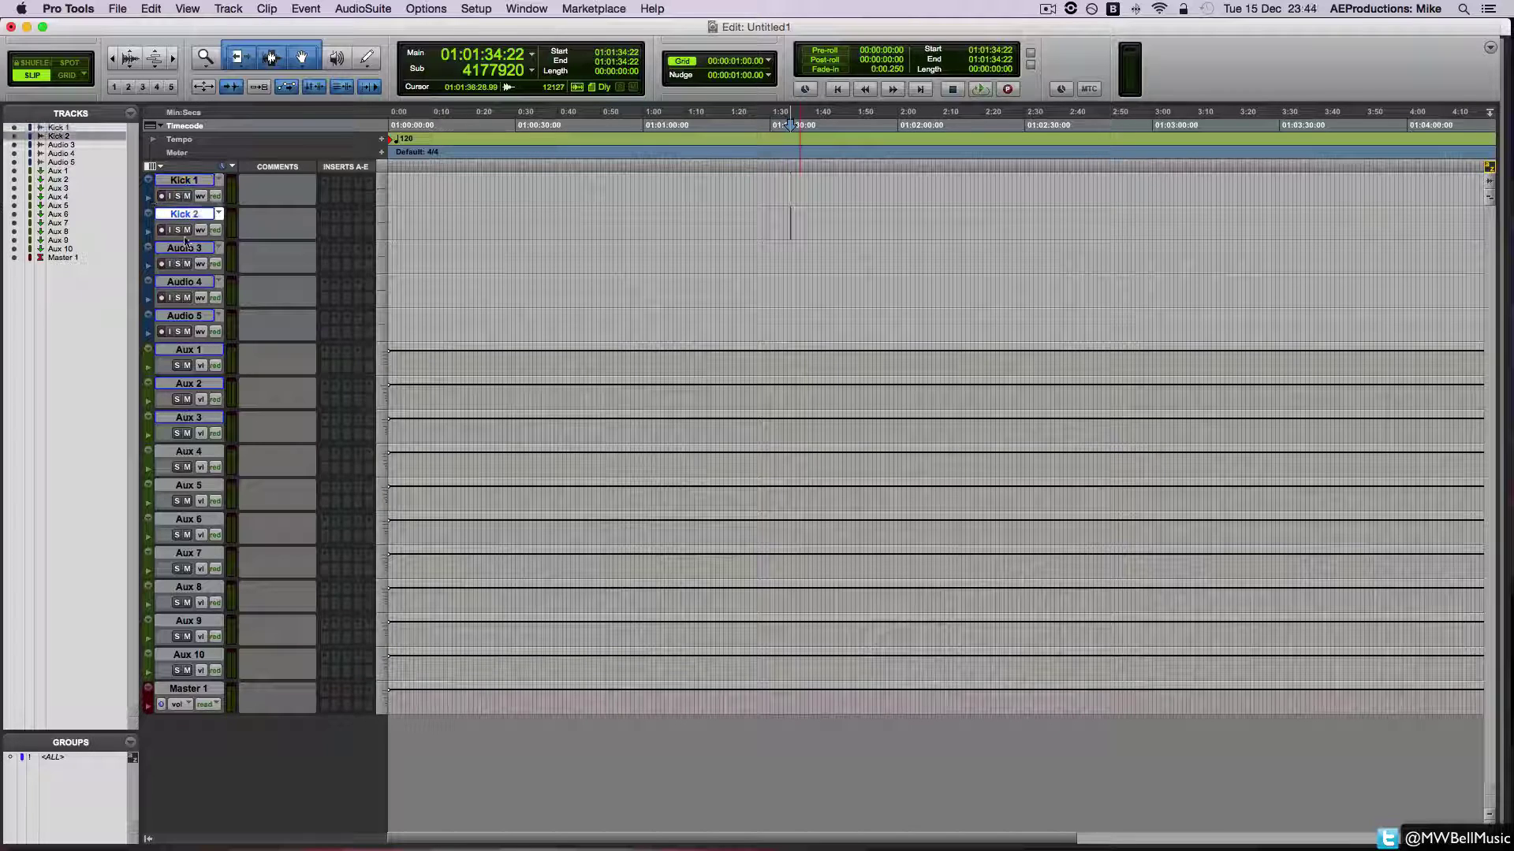
double_click(213, 351)
type("Kick Drums")
key("Return")
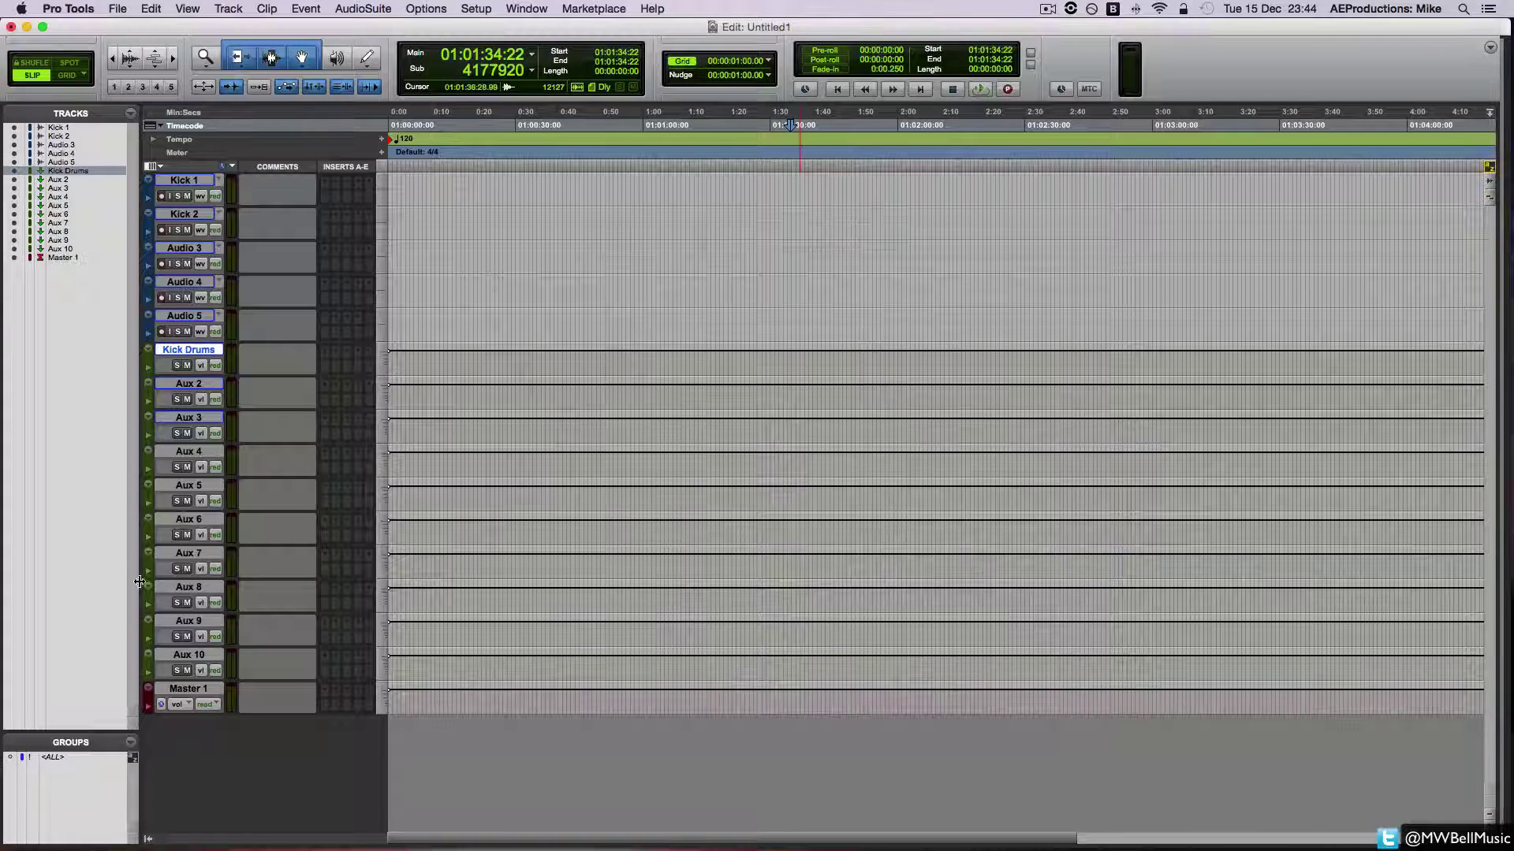
double_click(187, 553)
type("Pet")
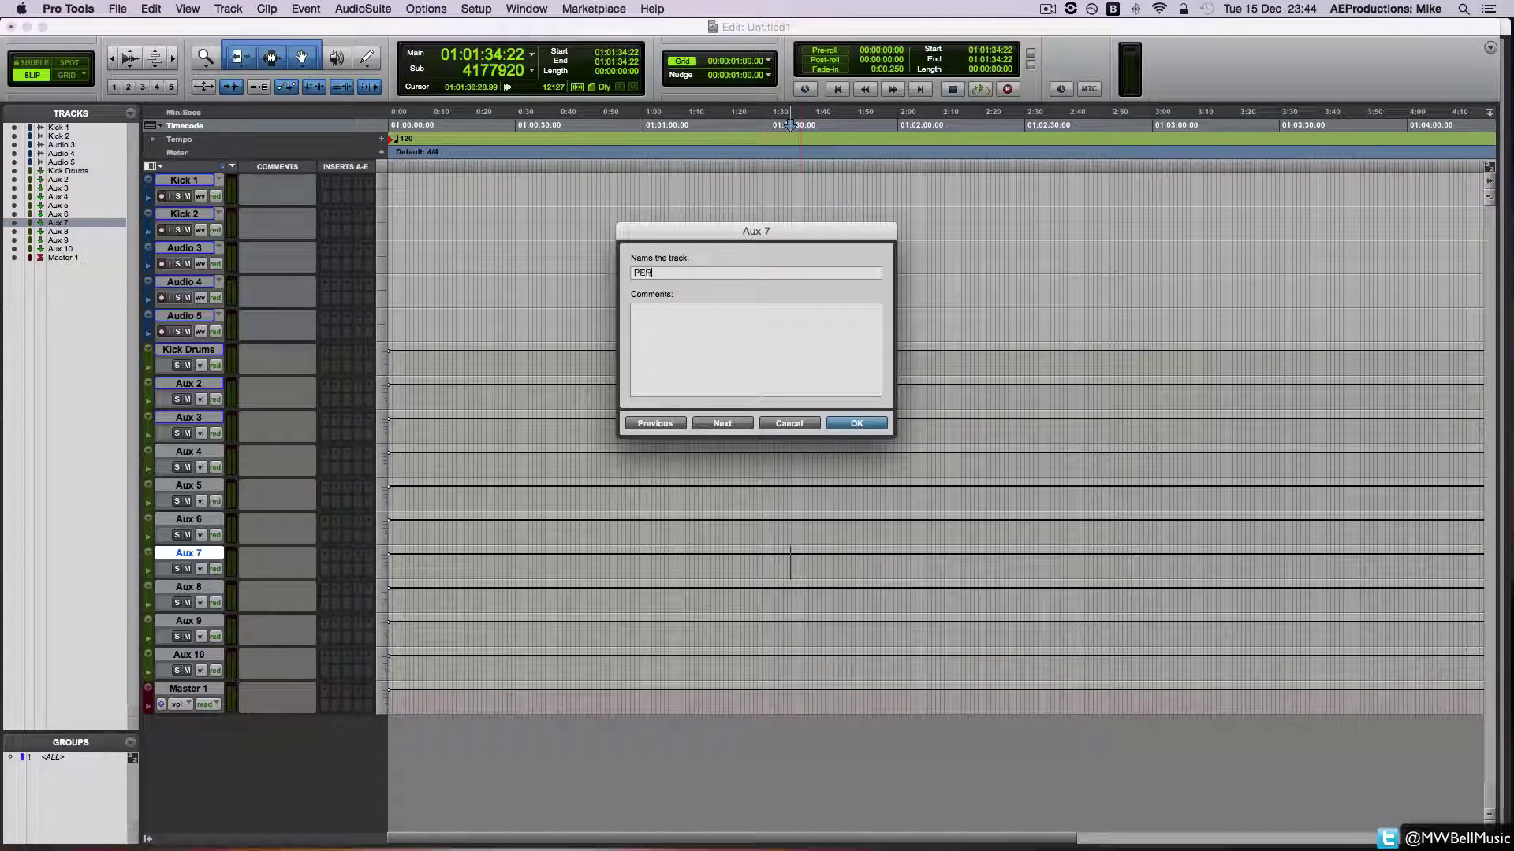
type("C")
key("Return")
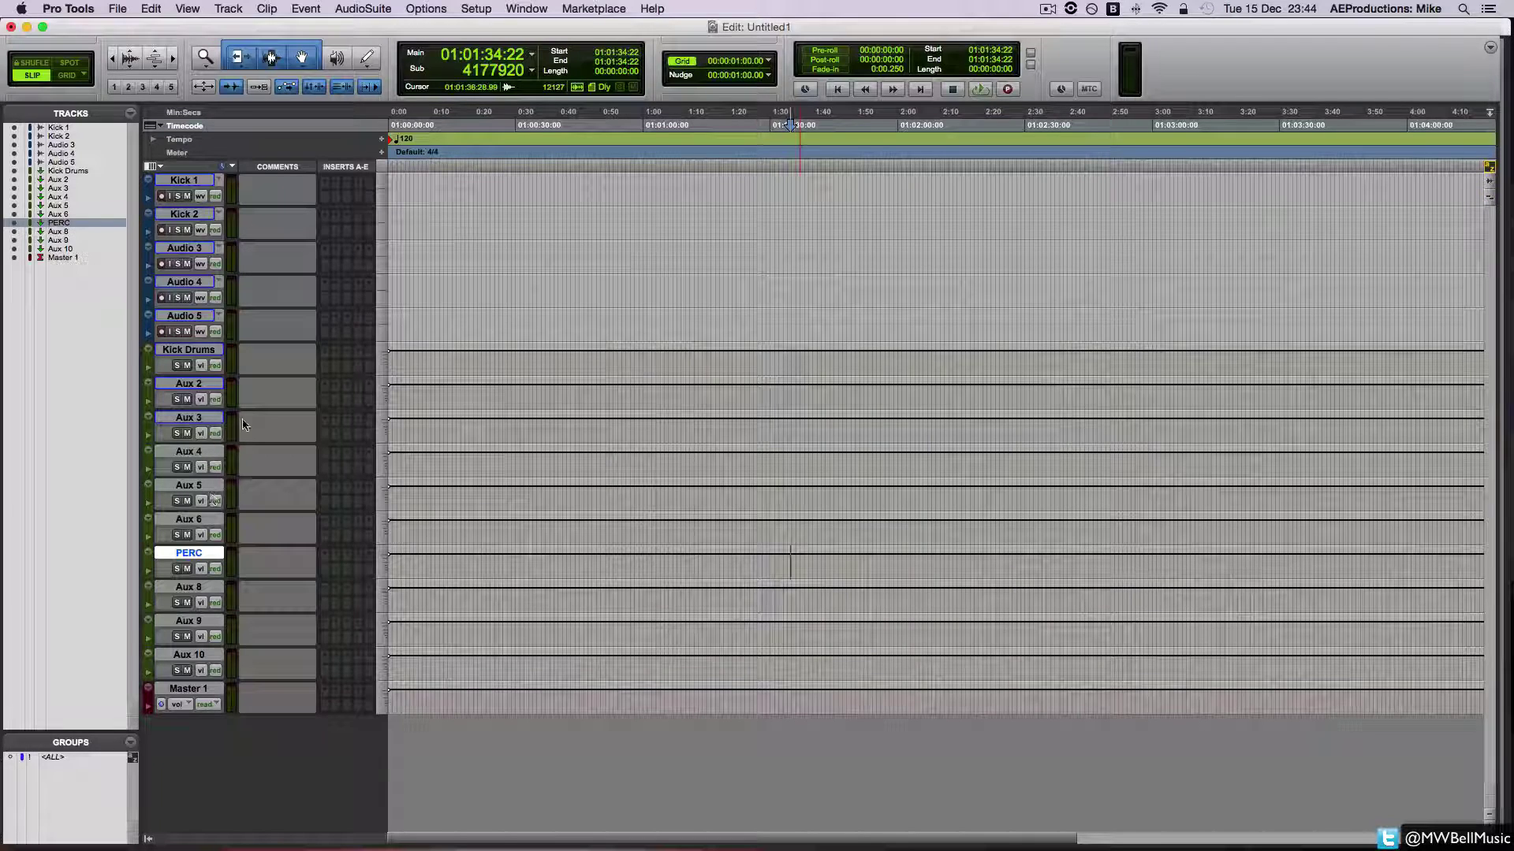
key("super+equal")
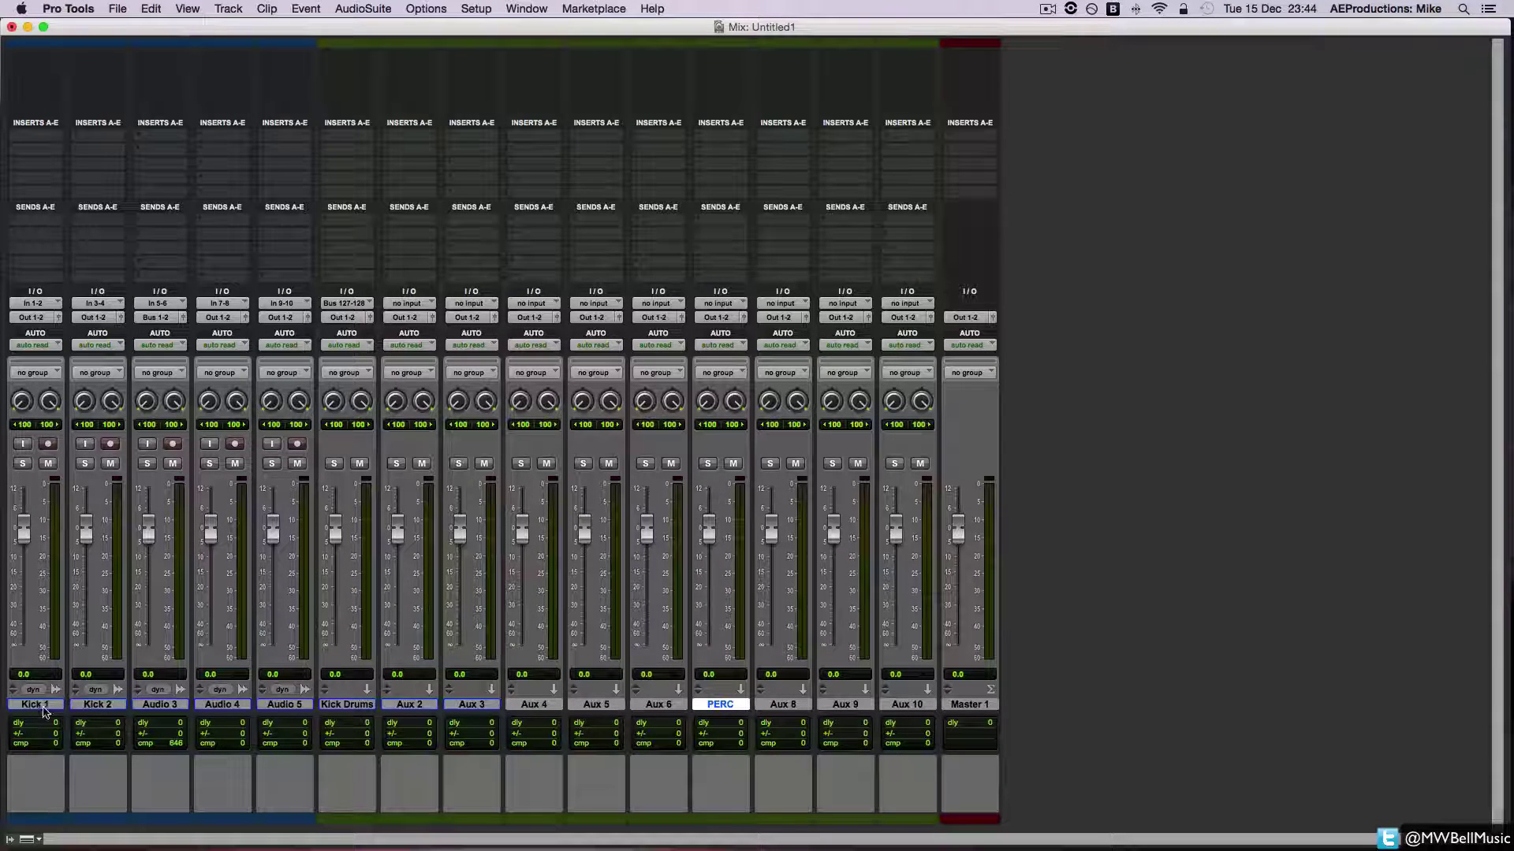
- Lower Kick 1 to -6.8 dB and Kick 2 to -13.4 dB; browse EQ plug-ins without inserting
left_click_drag(86, 530, 88, 580)
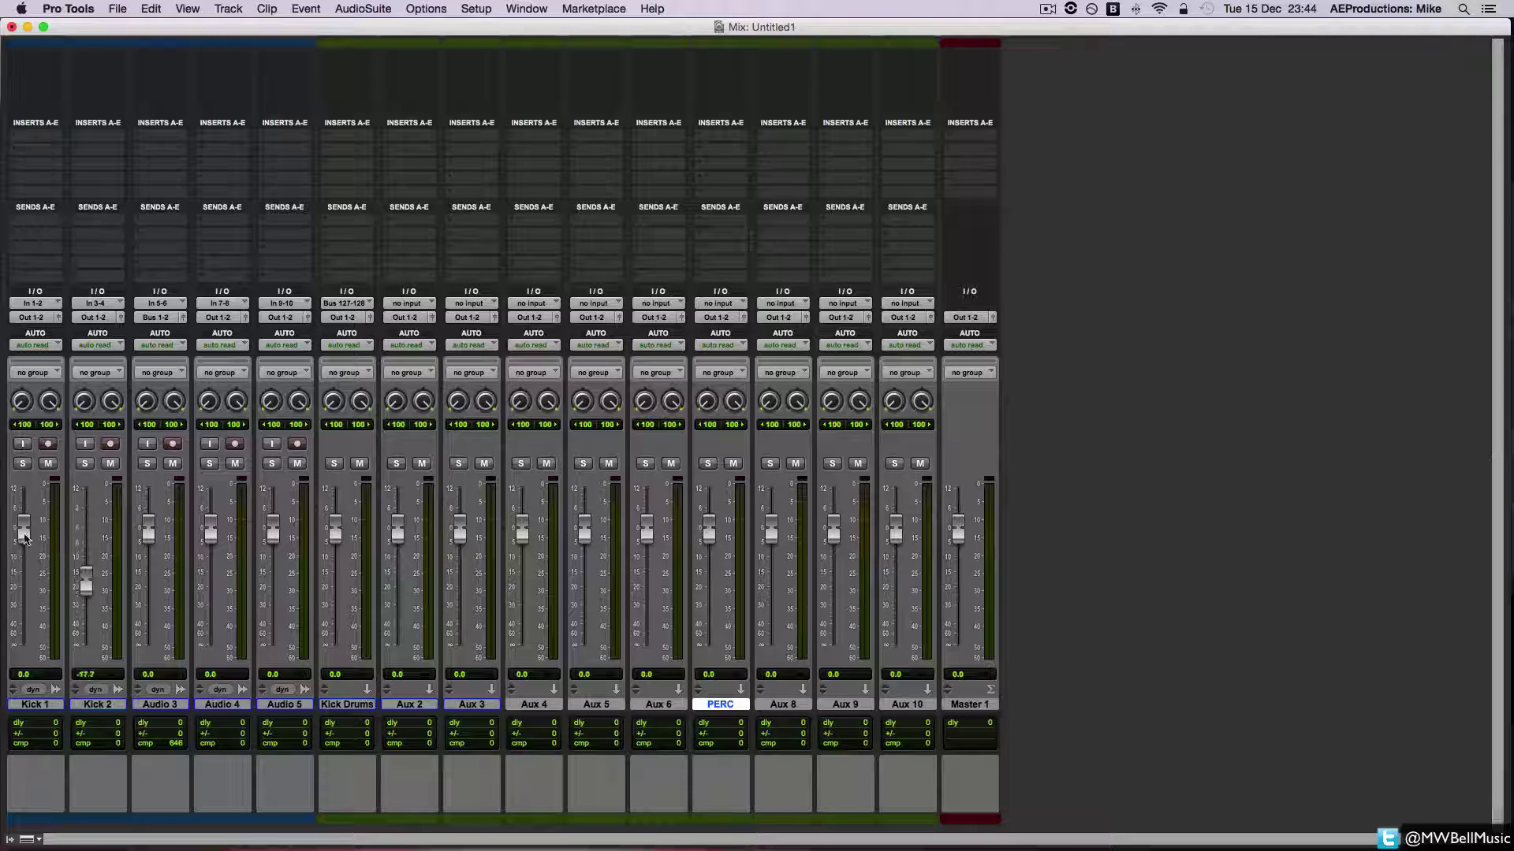
left_click_drag(24, 539, 86, 568)
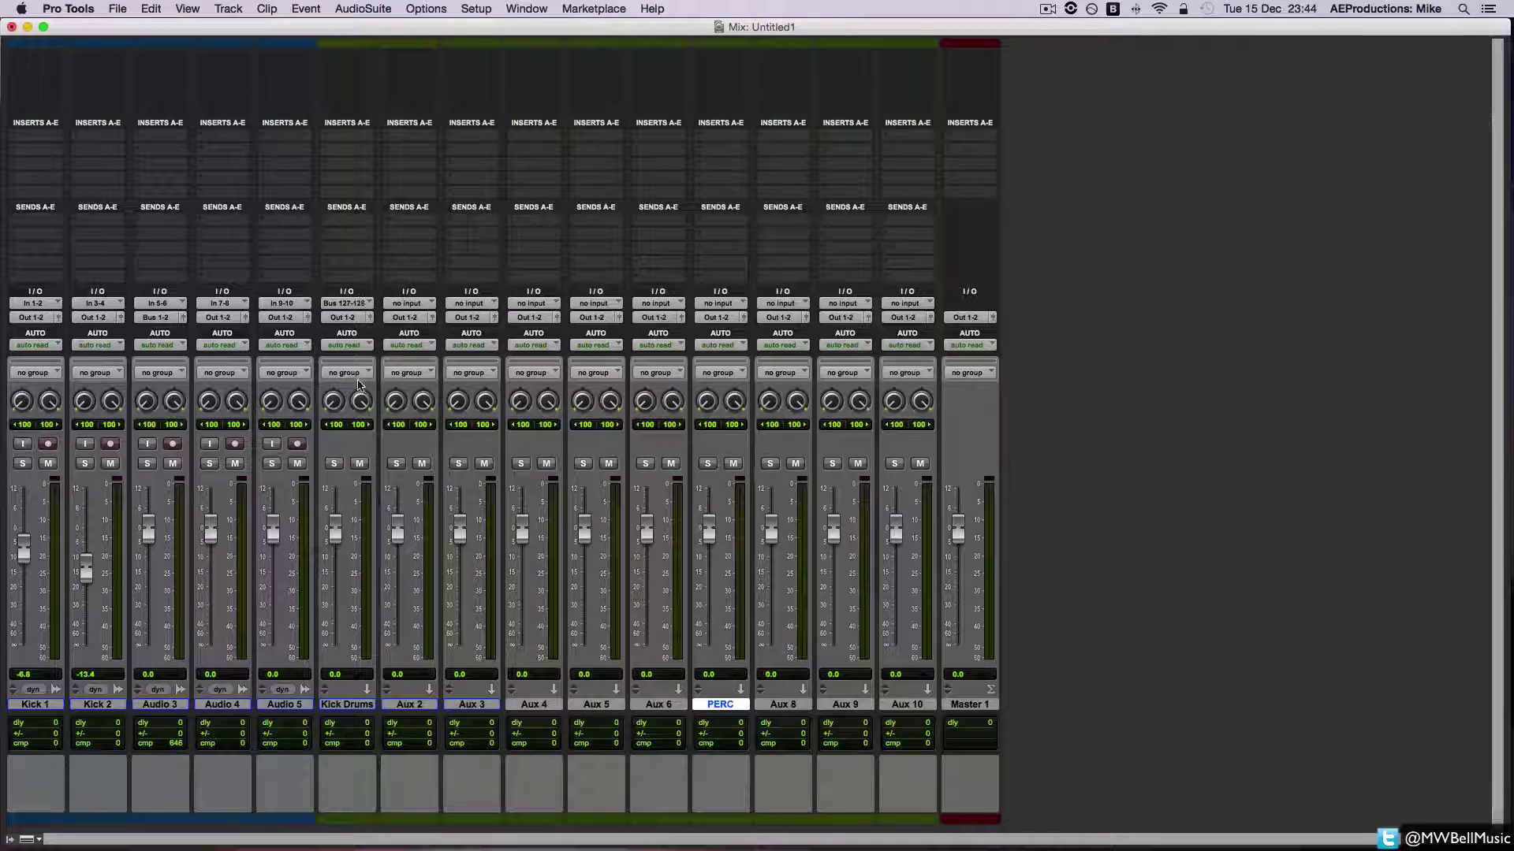
left_click(341, 145)
mouse_move(426, 167)
mouse_move(485, 172)
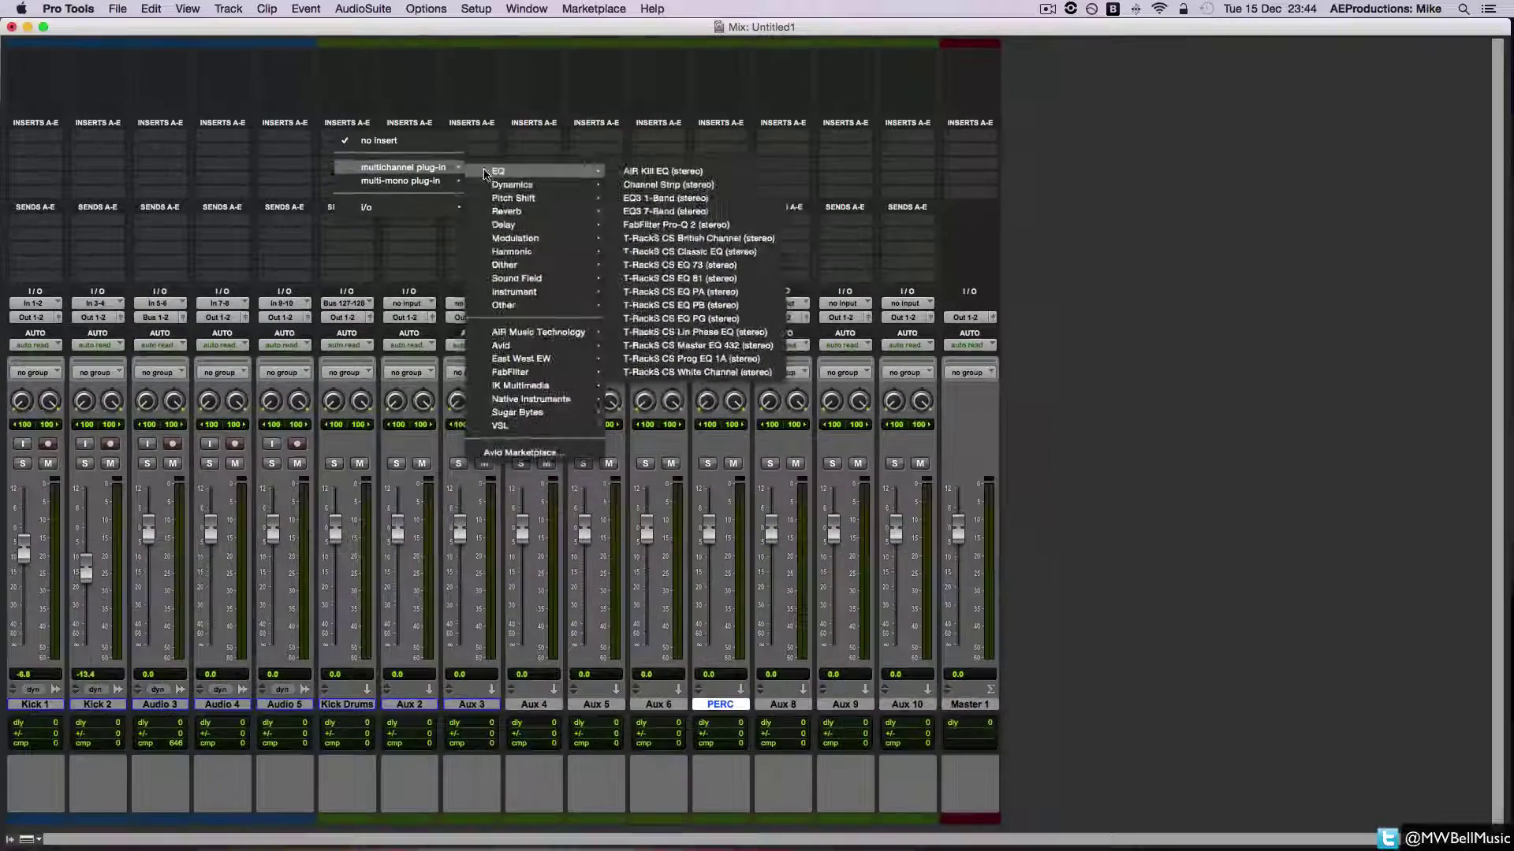
left_click(353, 698)
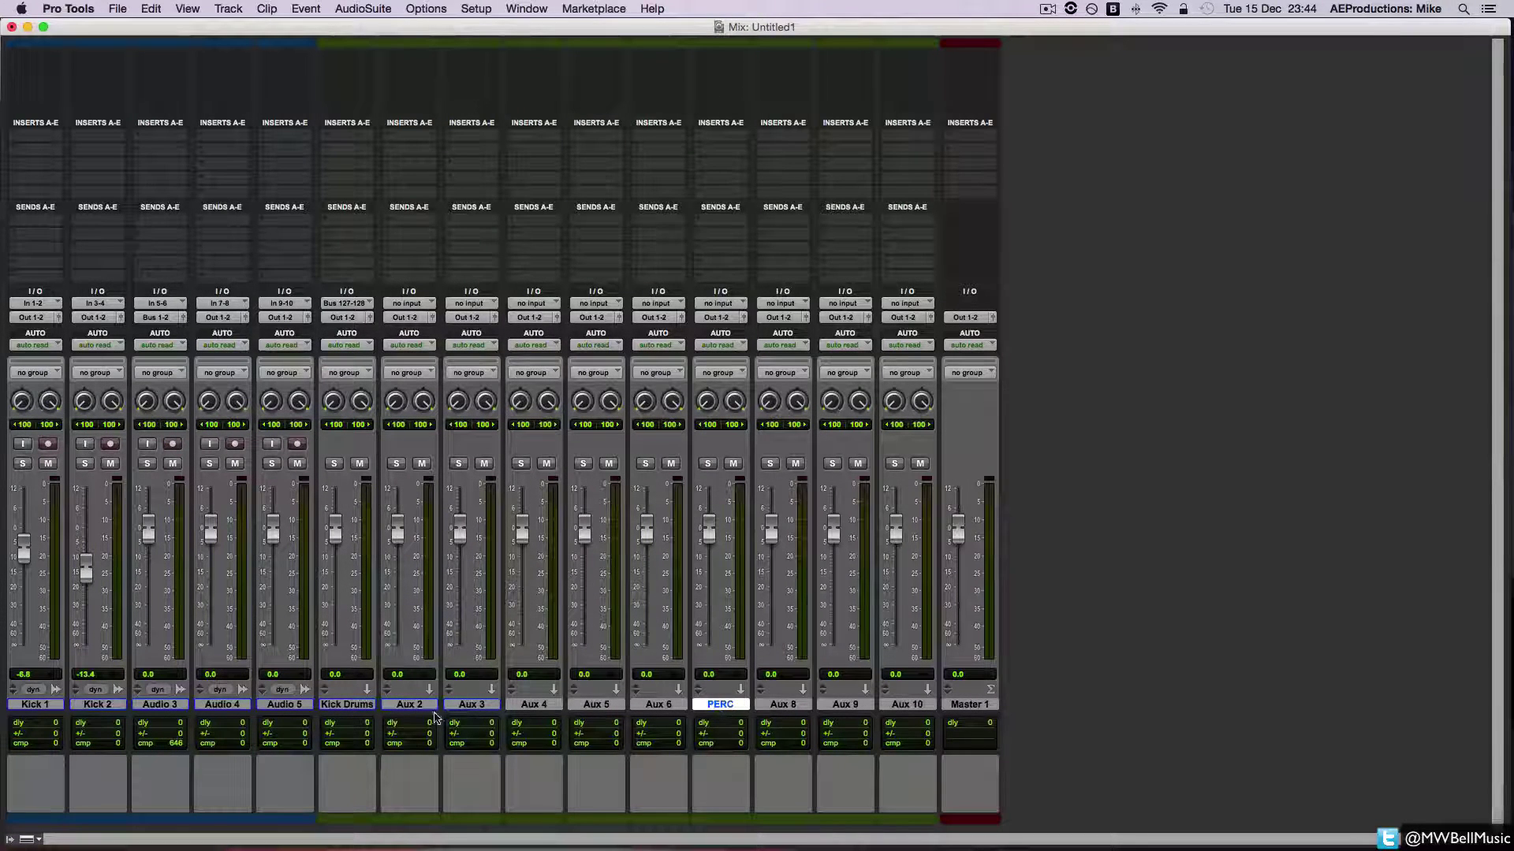
- Rename Aux 2 to Toms and Aux 3 to Snare
double_click(408, 706)
type("Toms")
key("Return")
double_click(480, 700)
type("Snare")
key("Return")
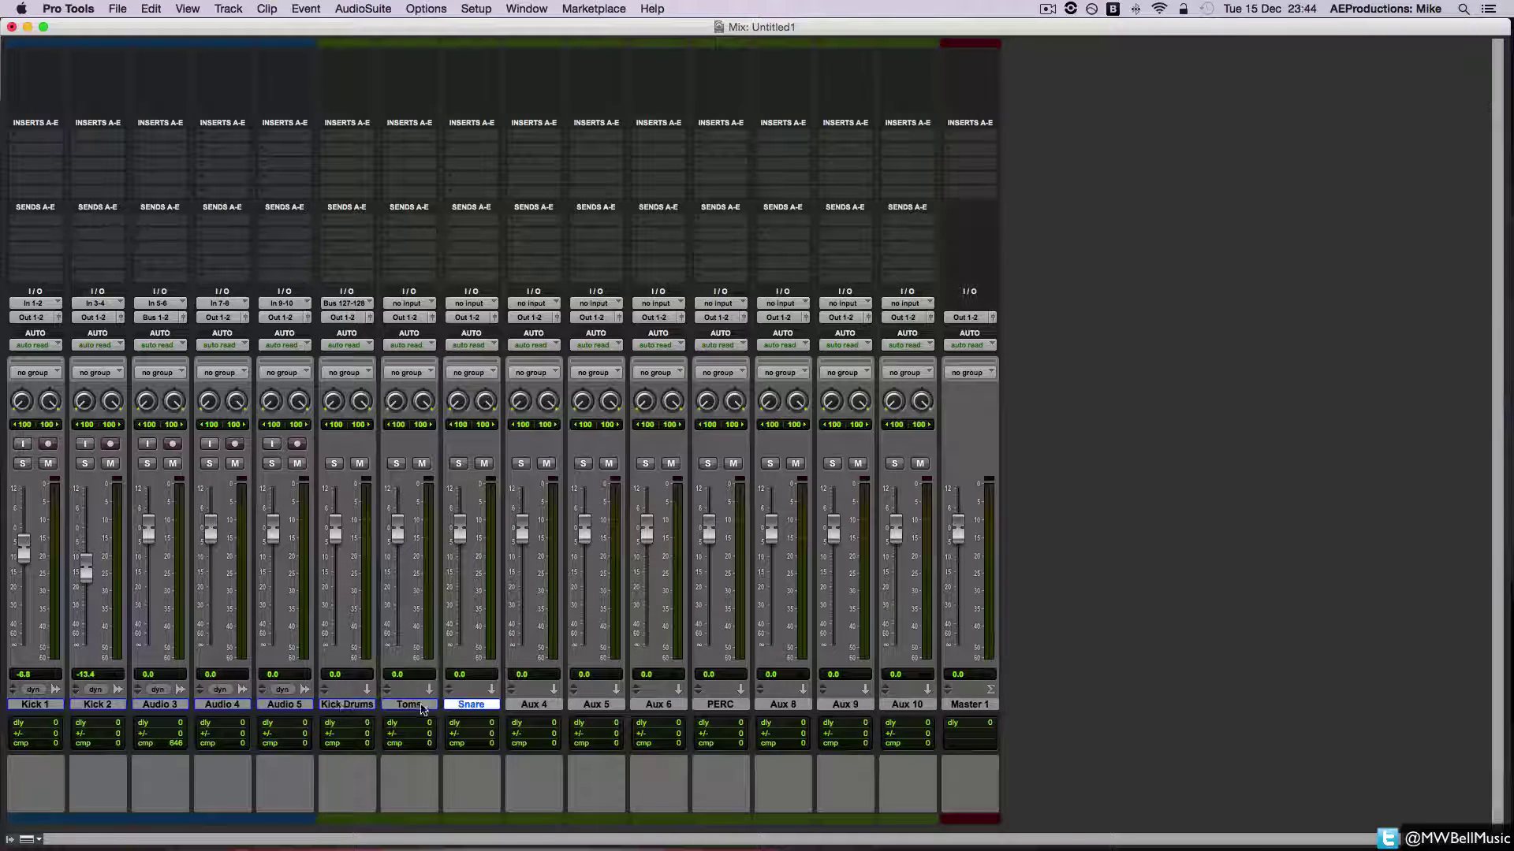
- Comment Kick Drums as SUB, PERC as MASTER GROUP, and Kick 1 as Initial Sound
left_click(350, 771)
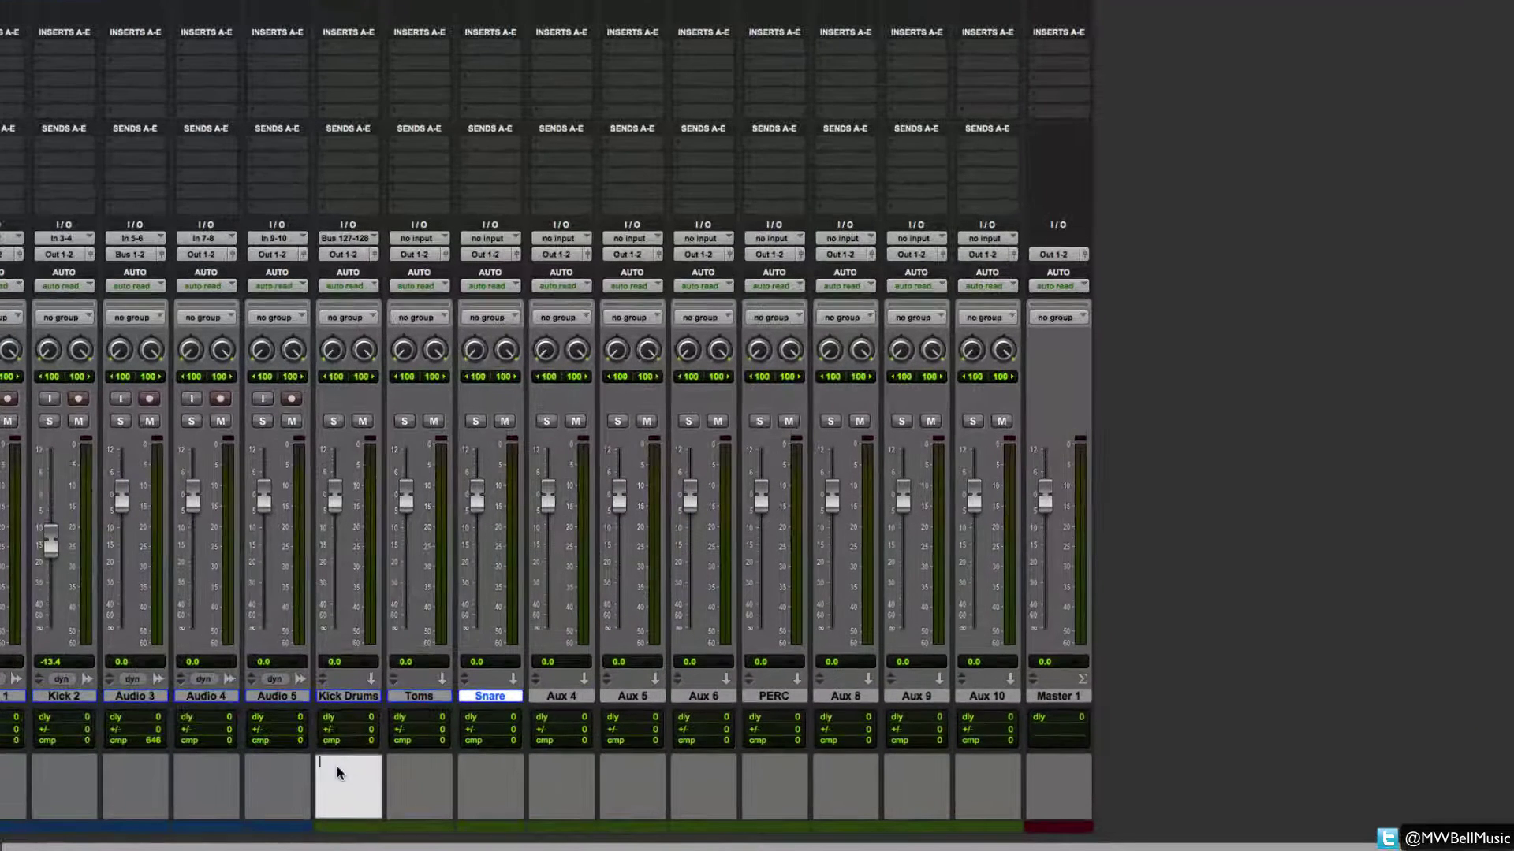
type("suB")
left_click(778, 783)
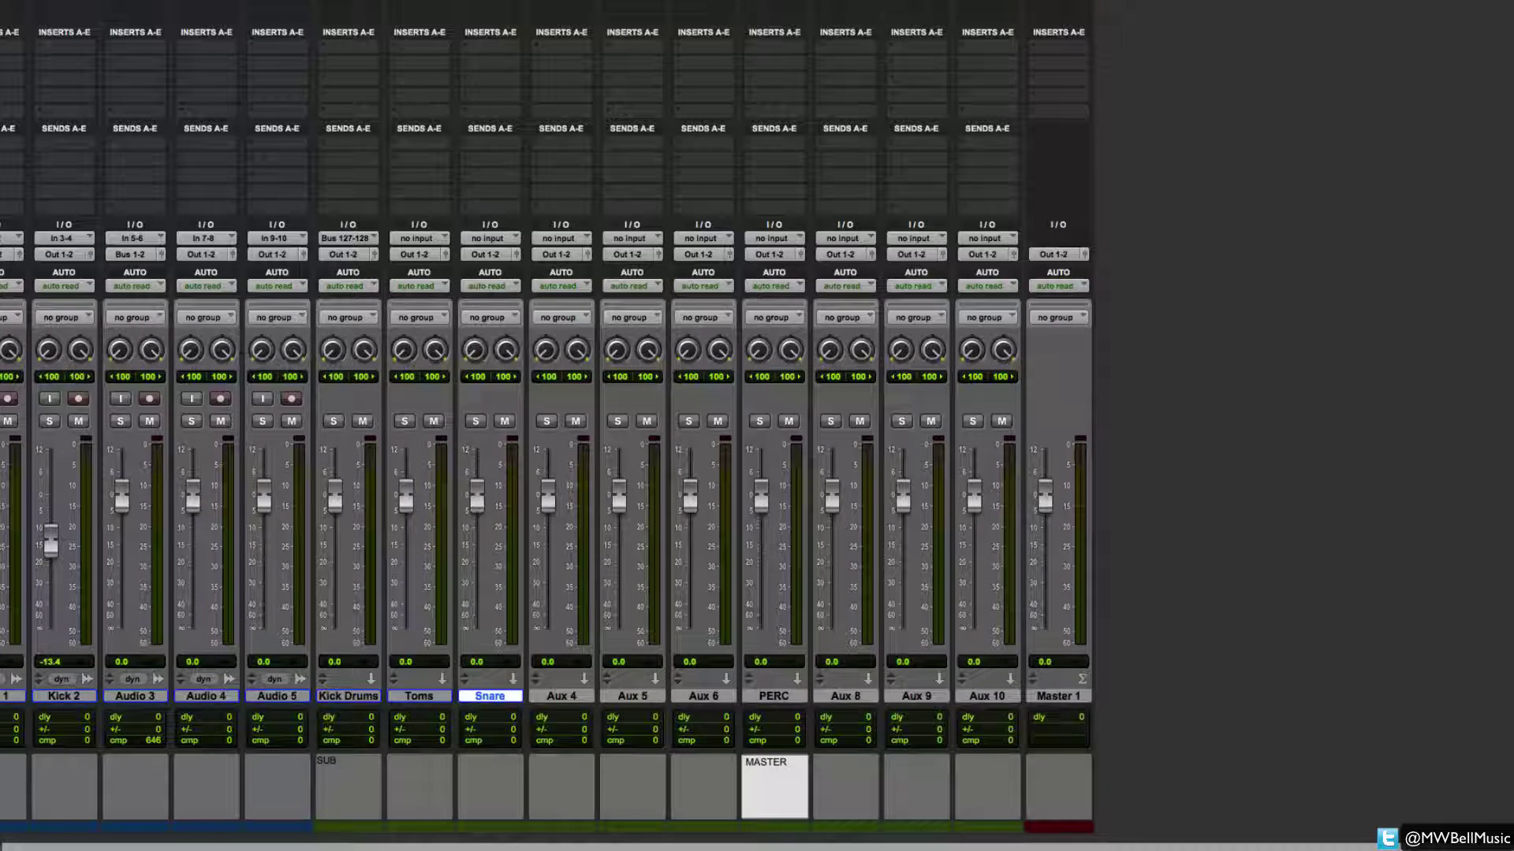
type("MASTER GROUP")
key("Return")
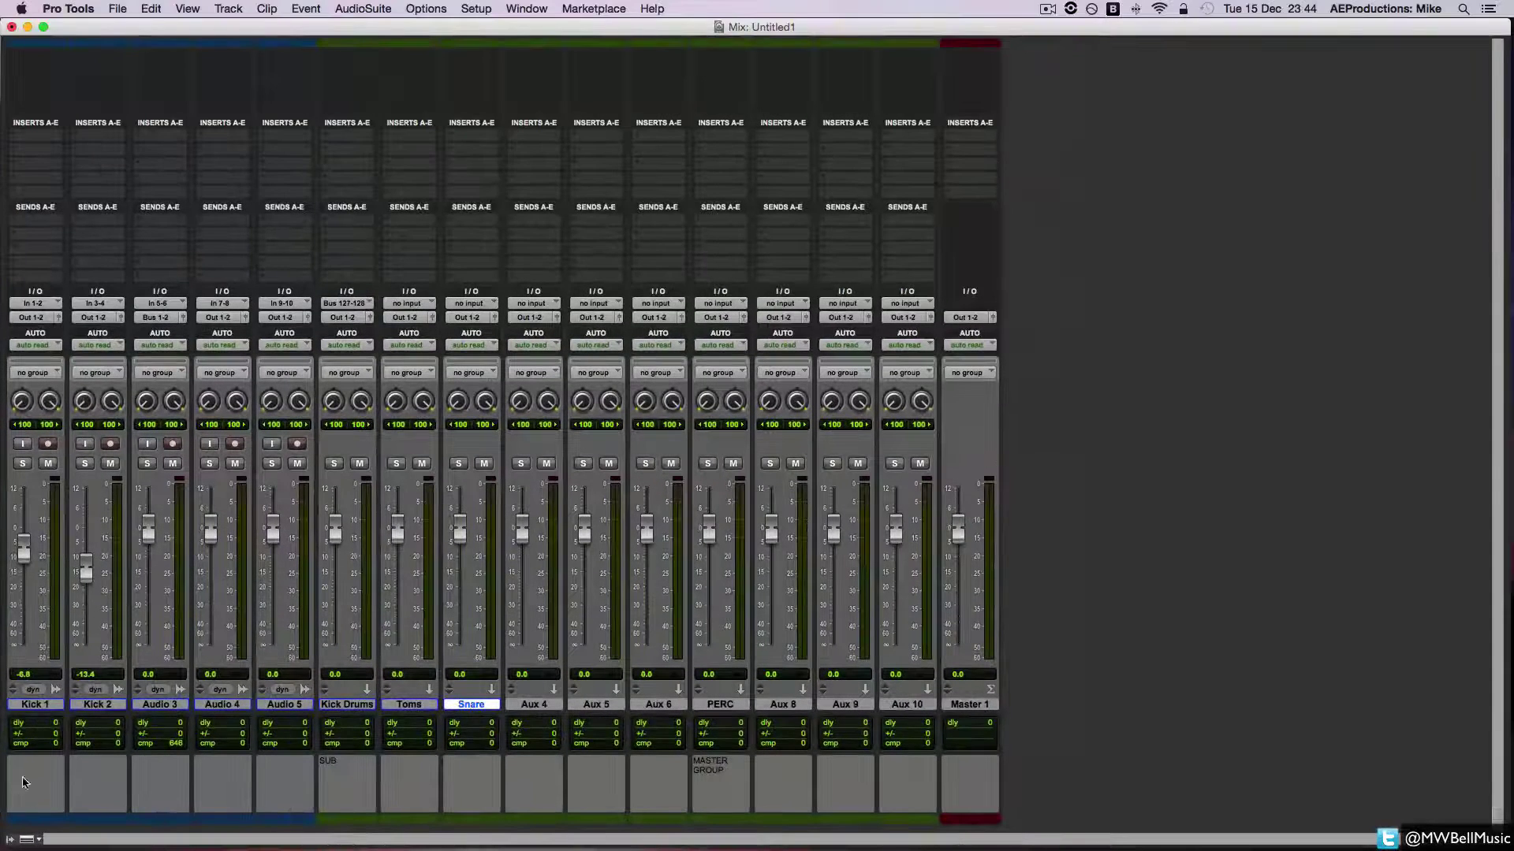
left_click(23, 782)
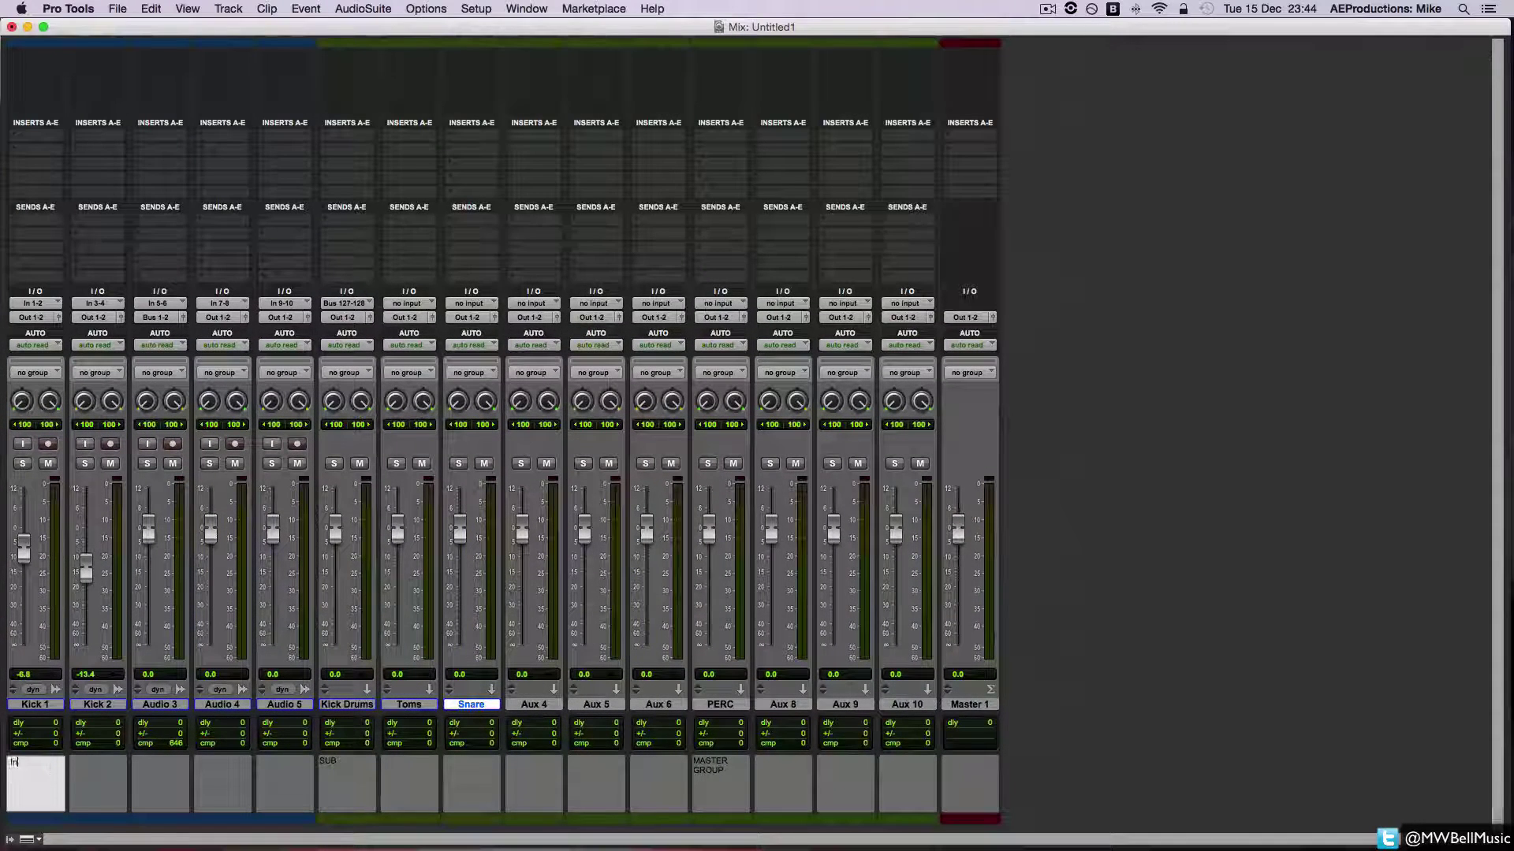
type("Initial Sound")
key("Return")
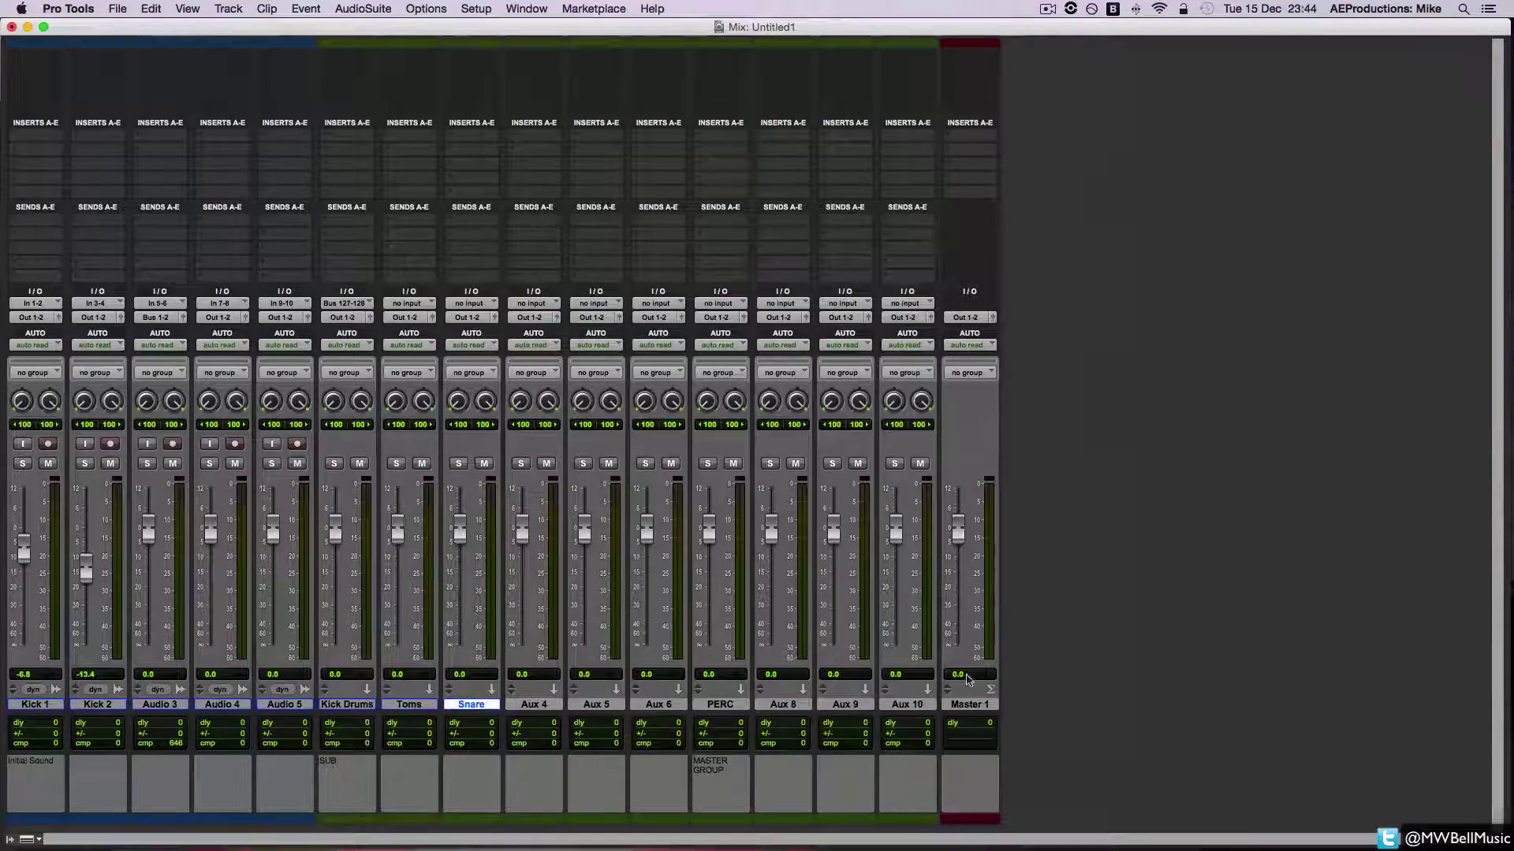
- Return to the Edit window and open the I/O Setup dialog from the Setup menu
key("super+equal")
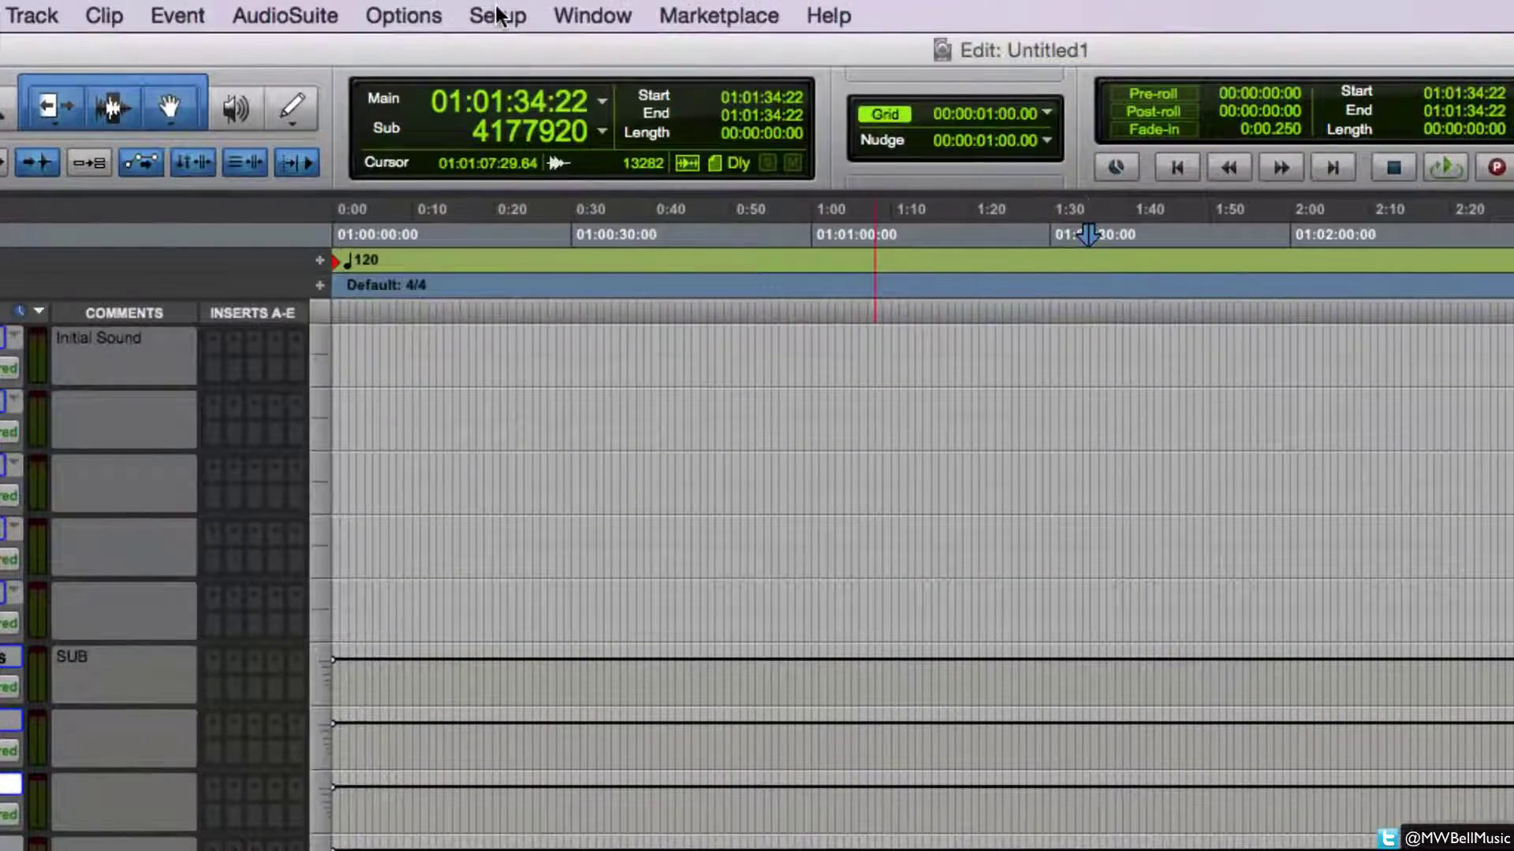
left_click(497, 14)
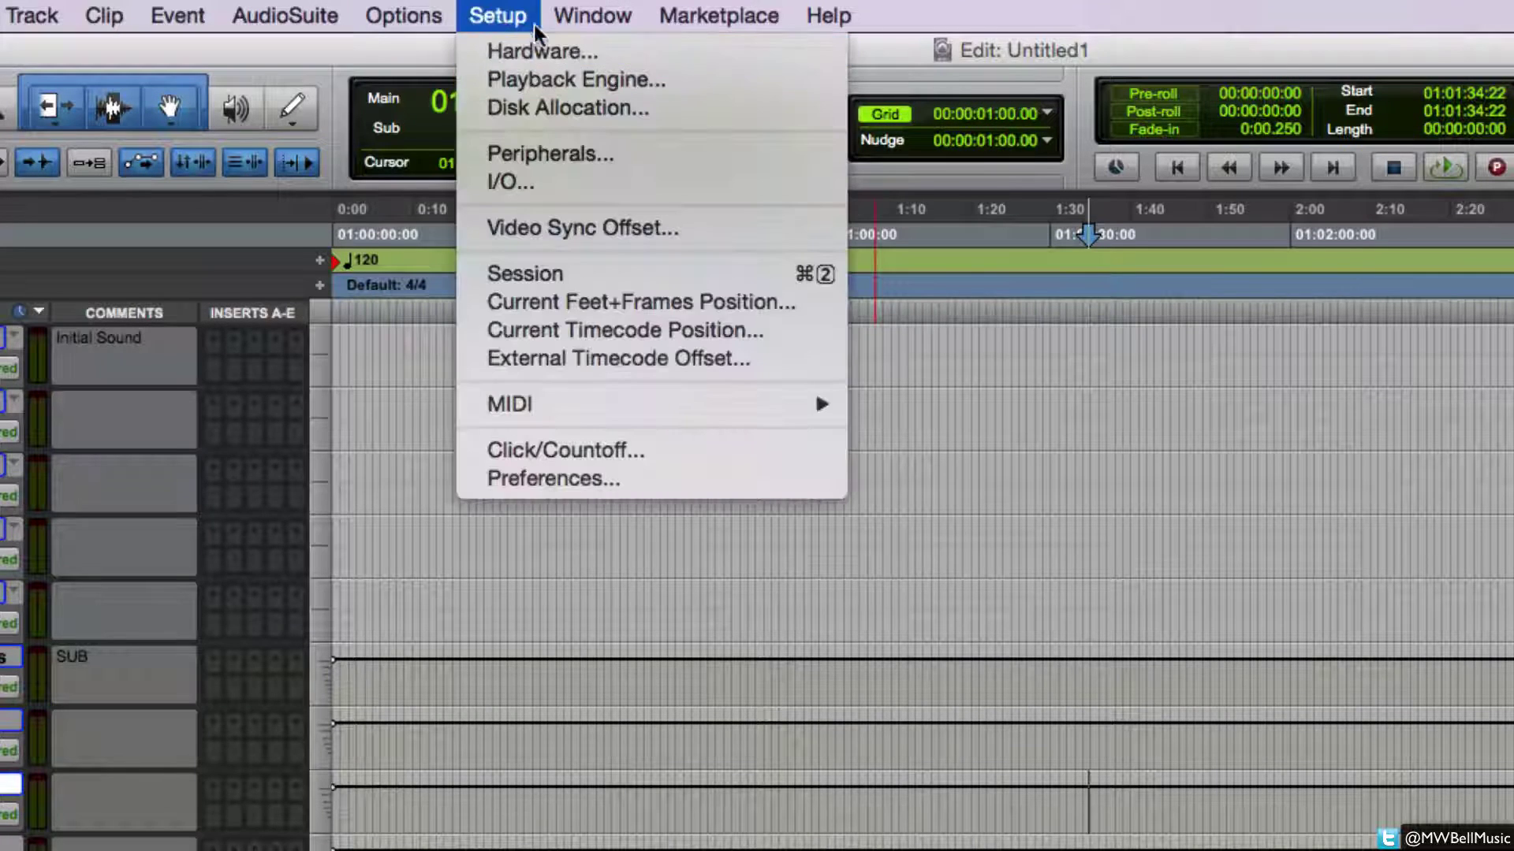
left_click(532, 183)
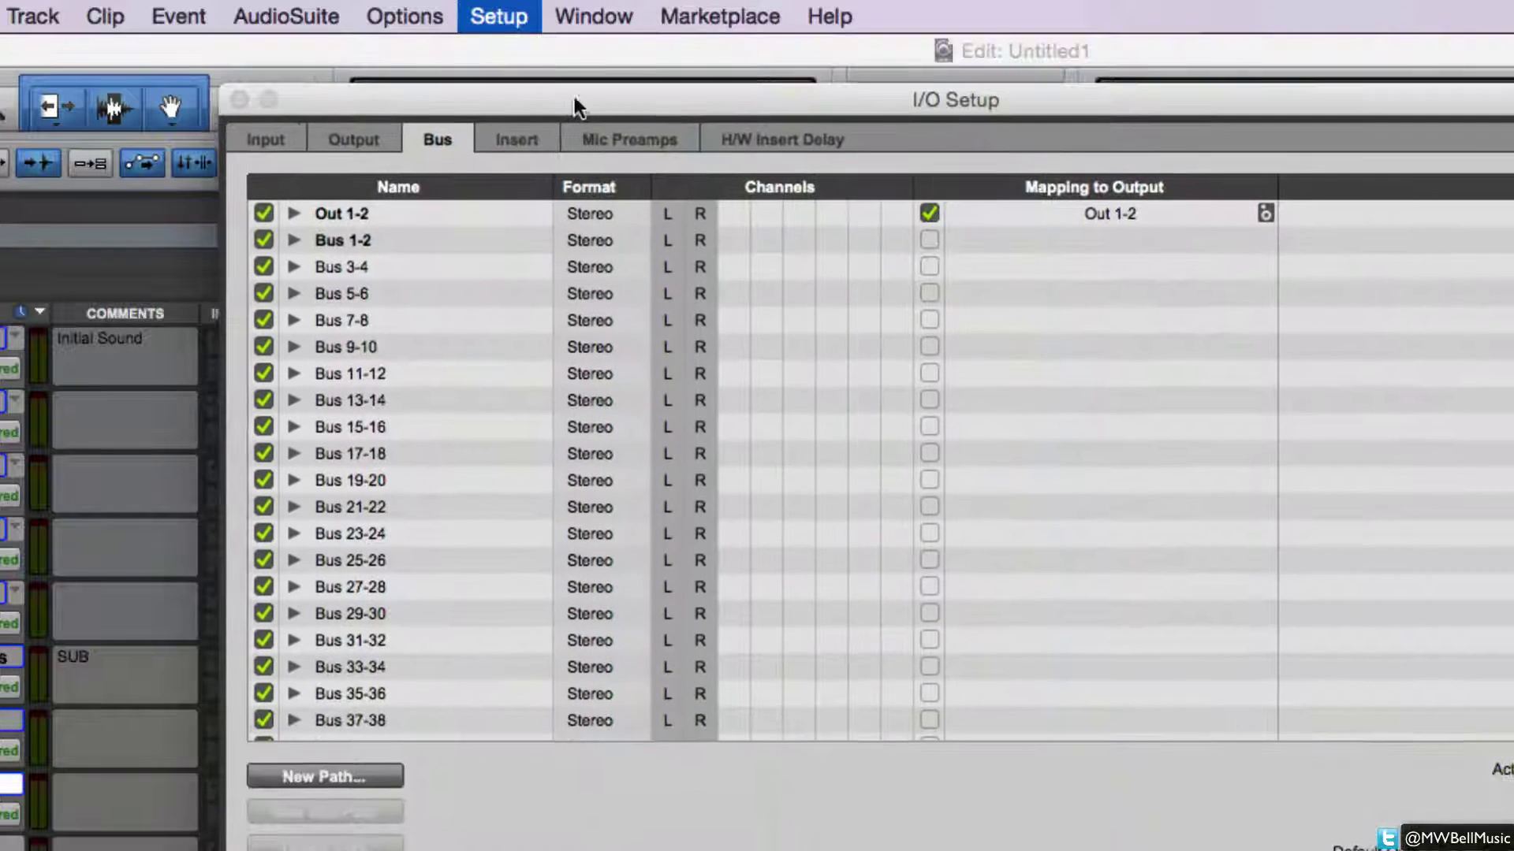
- Rename the Bus 1-2 path to Kicks and scroll through the bus list
left_click(363, 239)
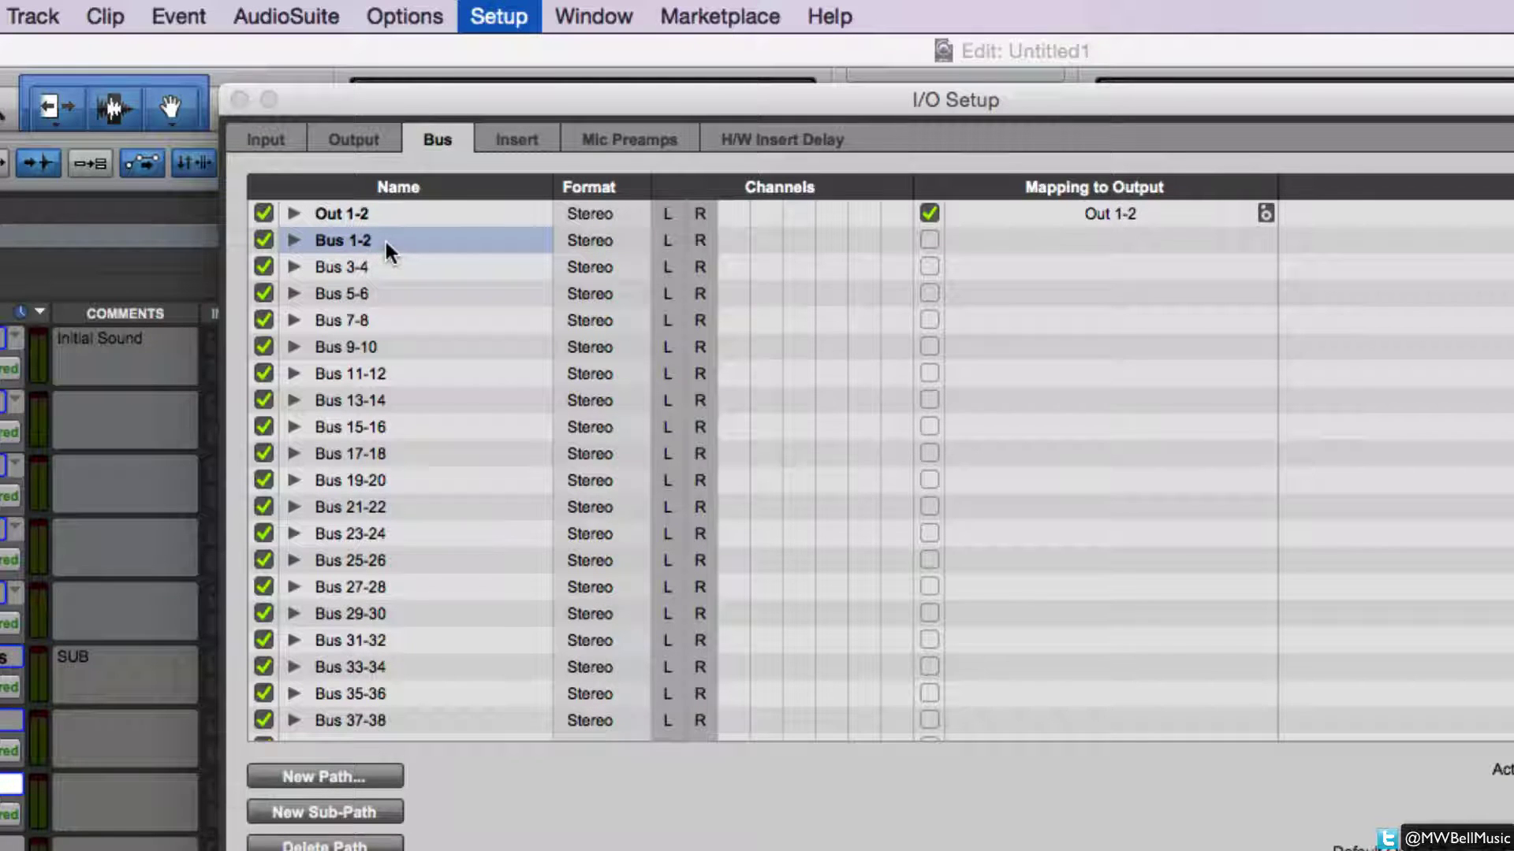
double_click(364, 240)
type("Kicks")
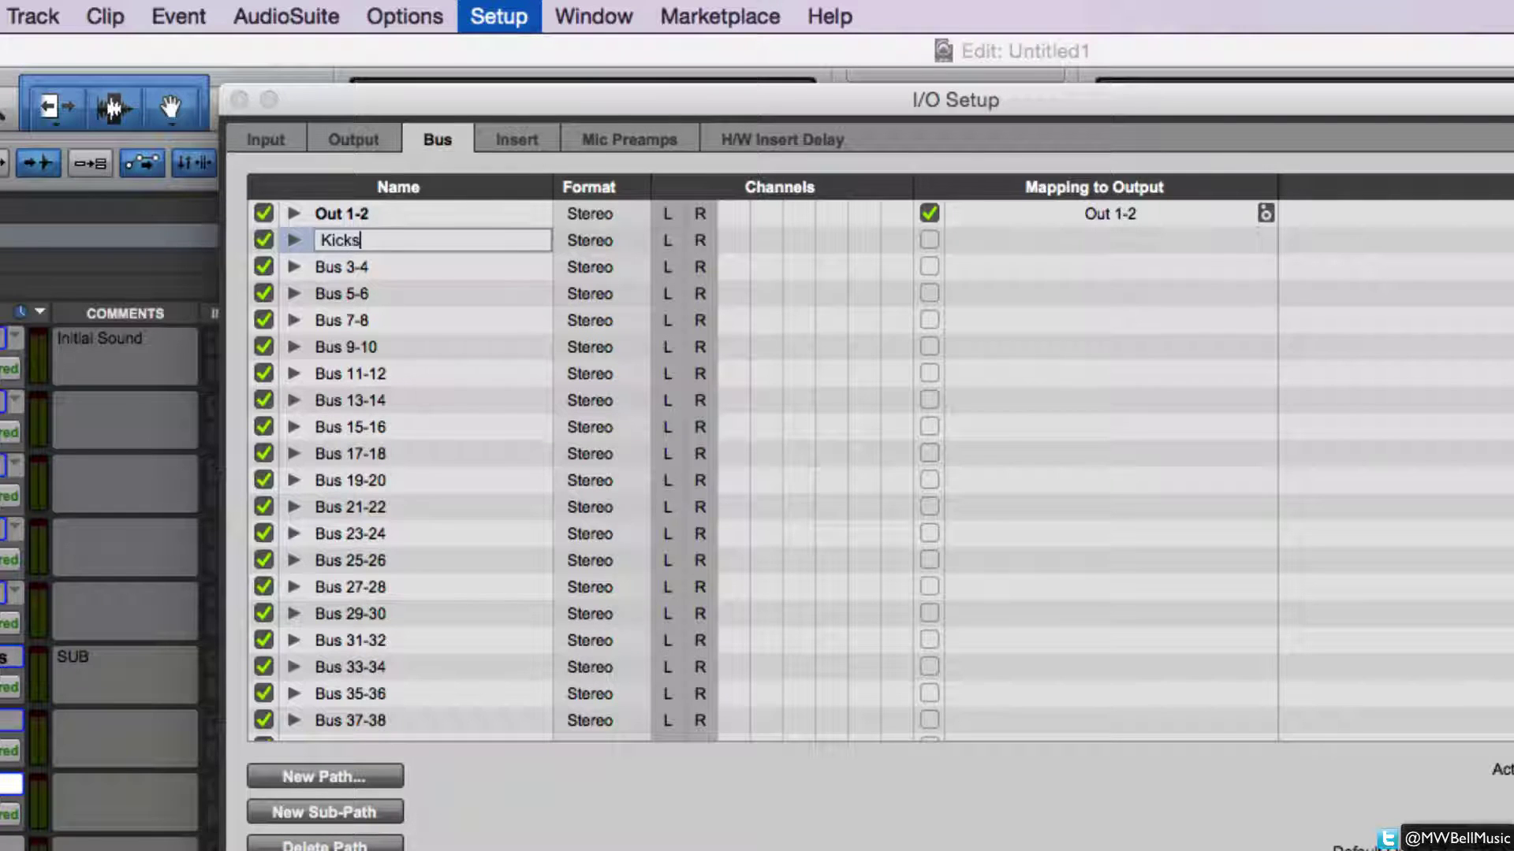
key("Return")
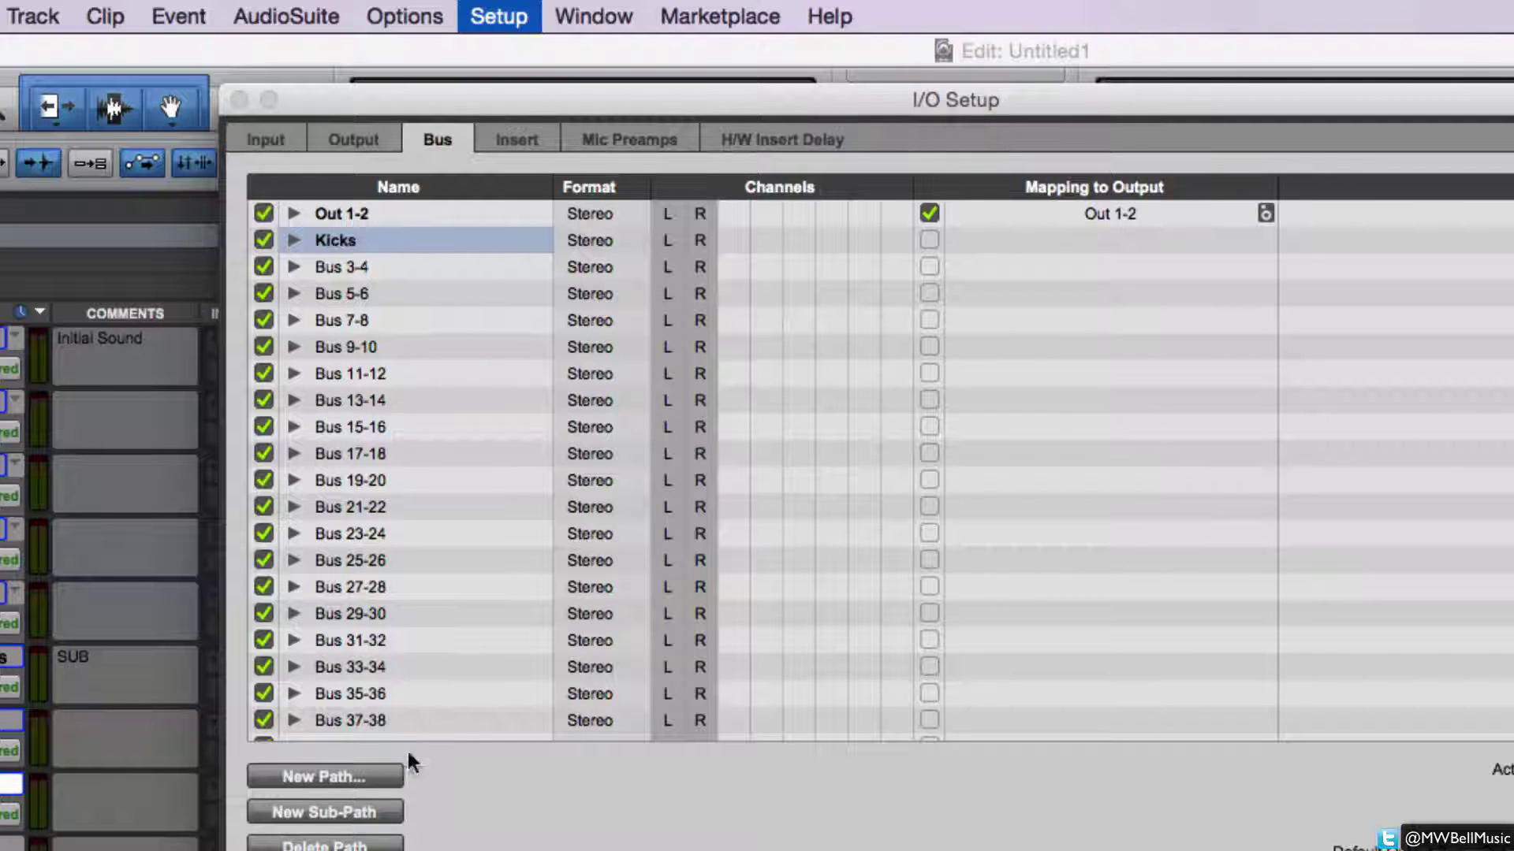
scroll(419, 574, "down", 15)
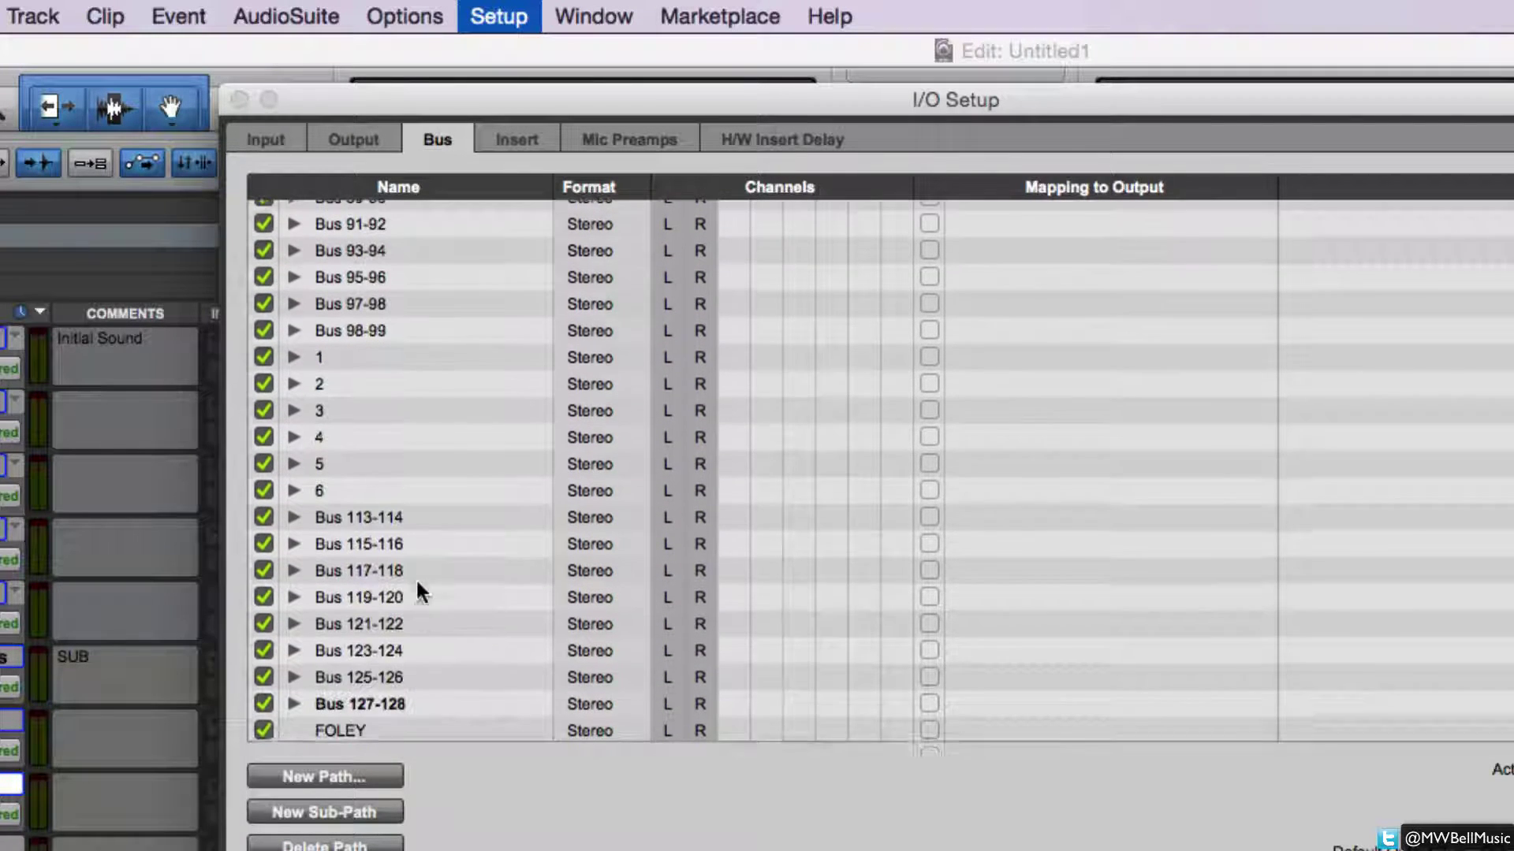
scroll(418, 592, "up", 1)
scroll(418, 592, "down", 1)
scroll(418, 591, "up", 15)
scroll(420, 593, "down", 10)
scroll(418, 593, "down", 7)
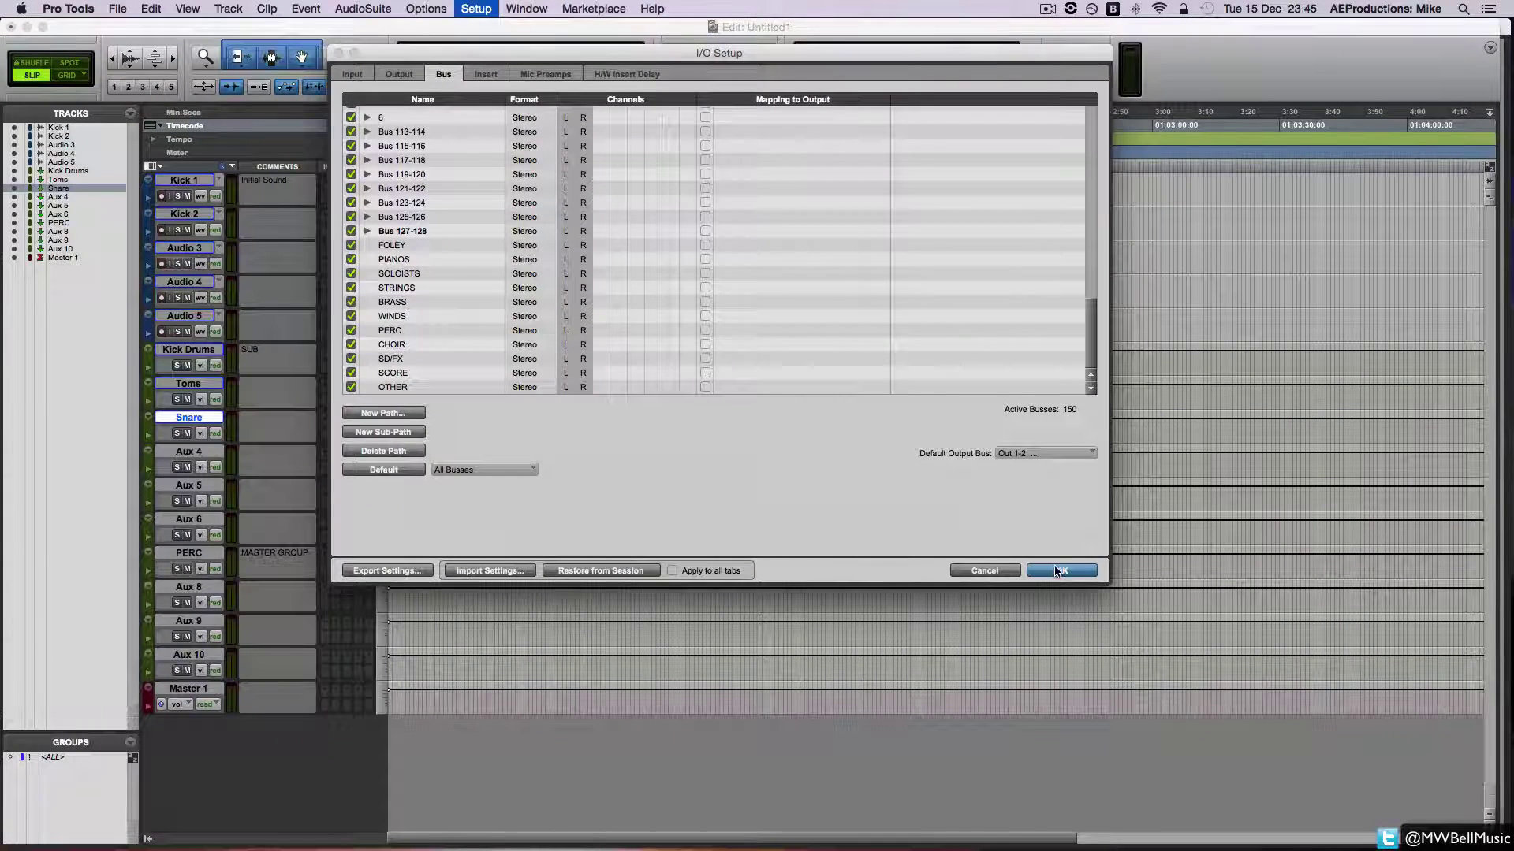
left_click(1060, 570)
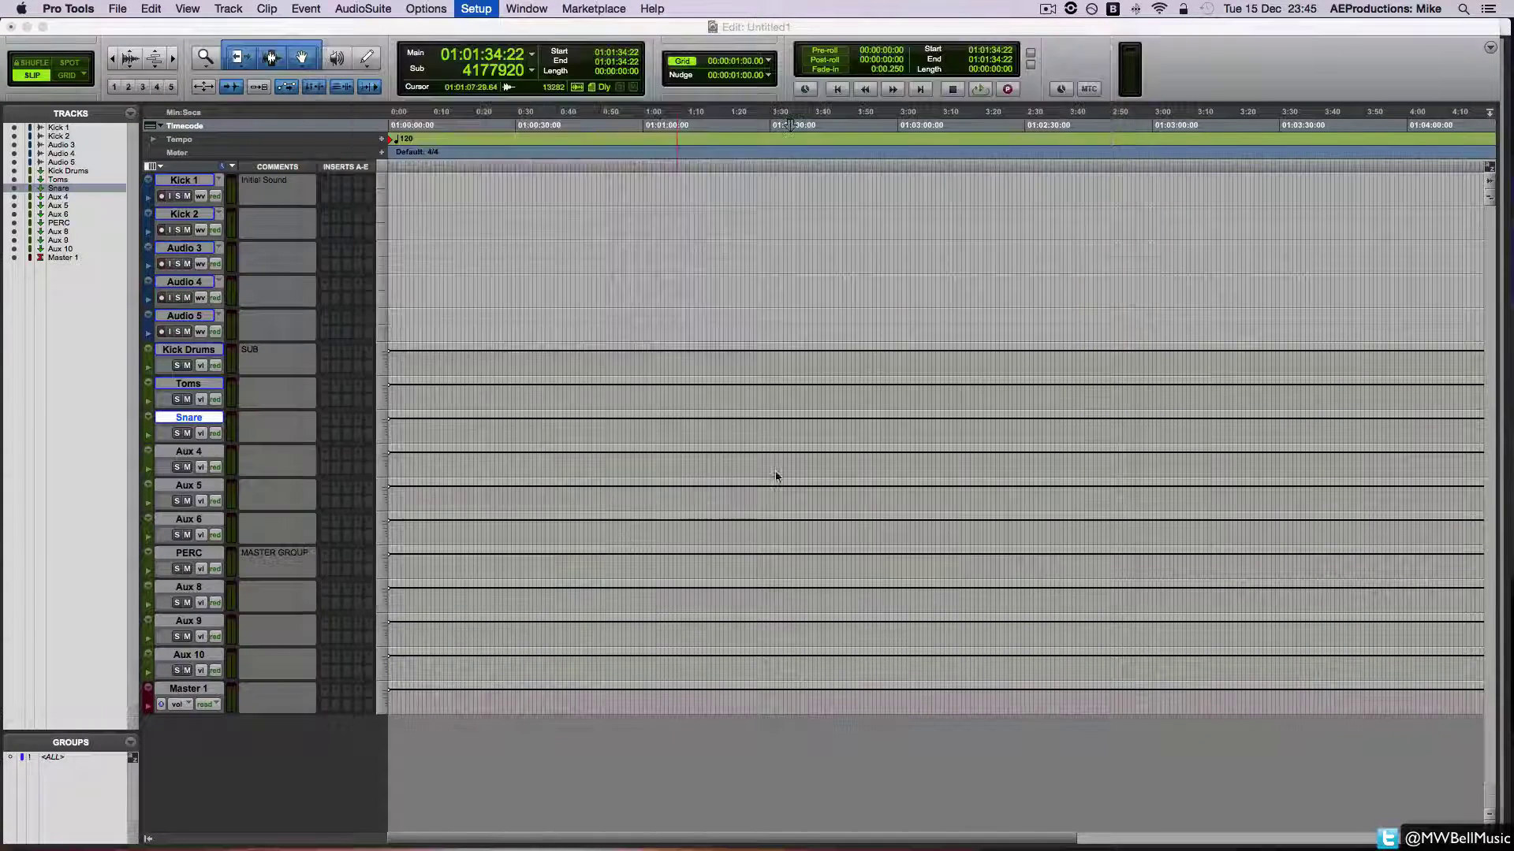
key("super+equal")
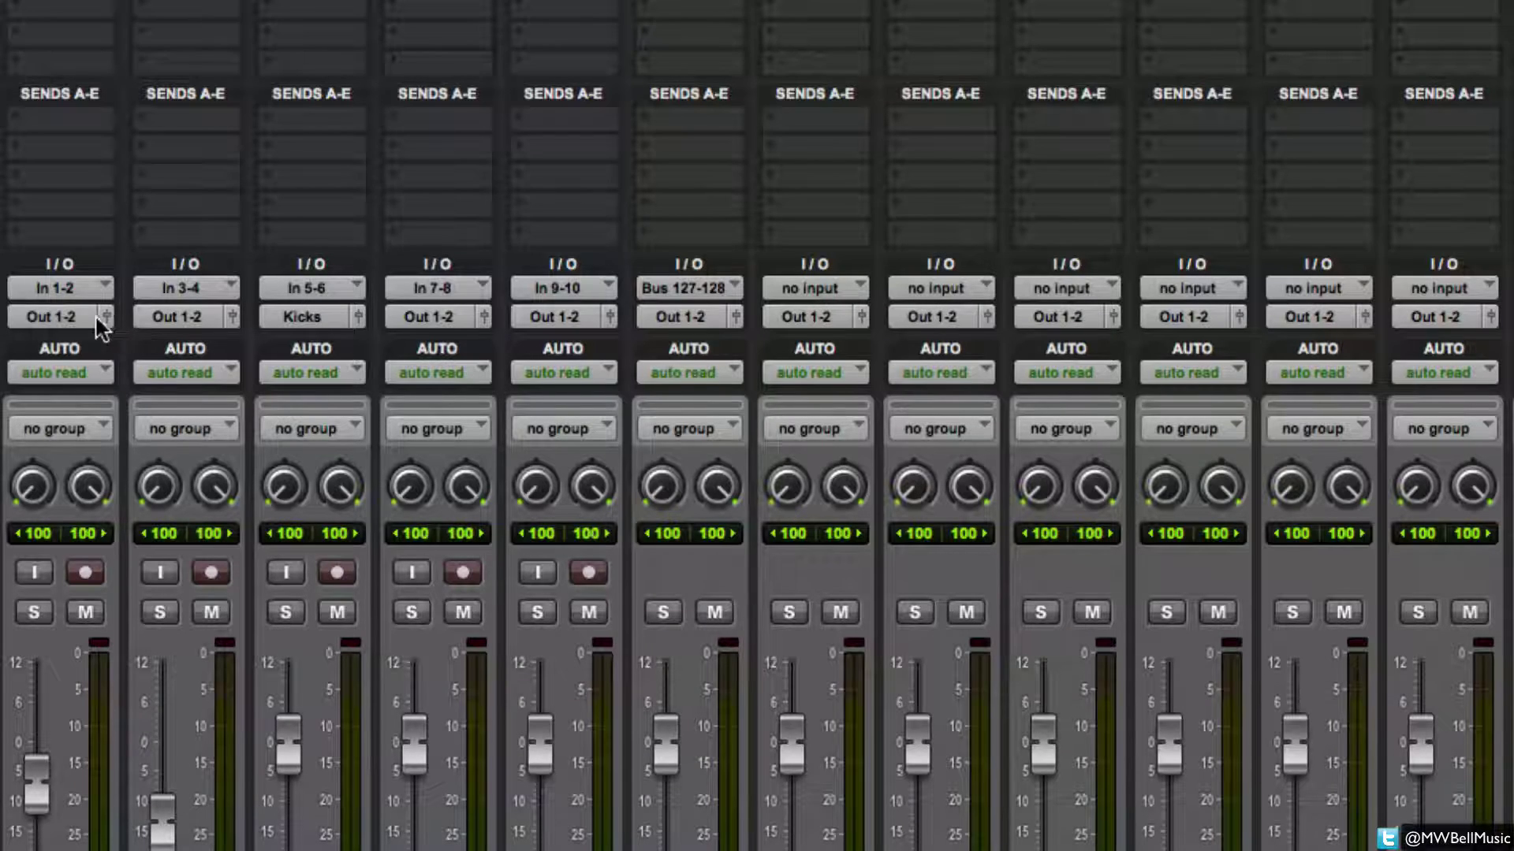
left_click(69, 316)
mouse_move(70, 343)
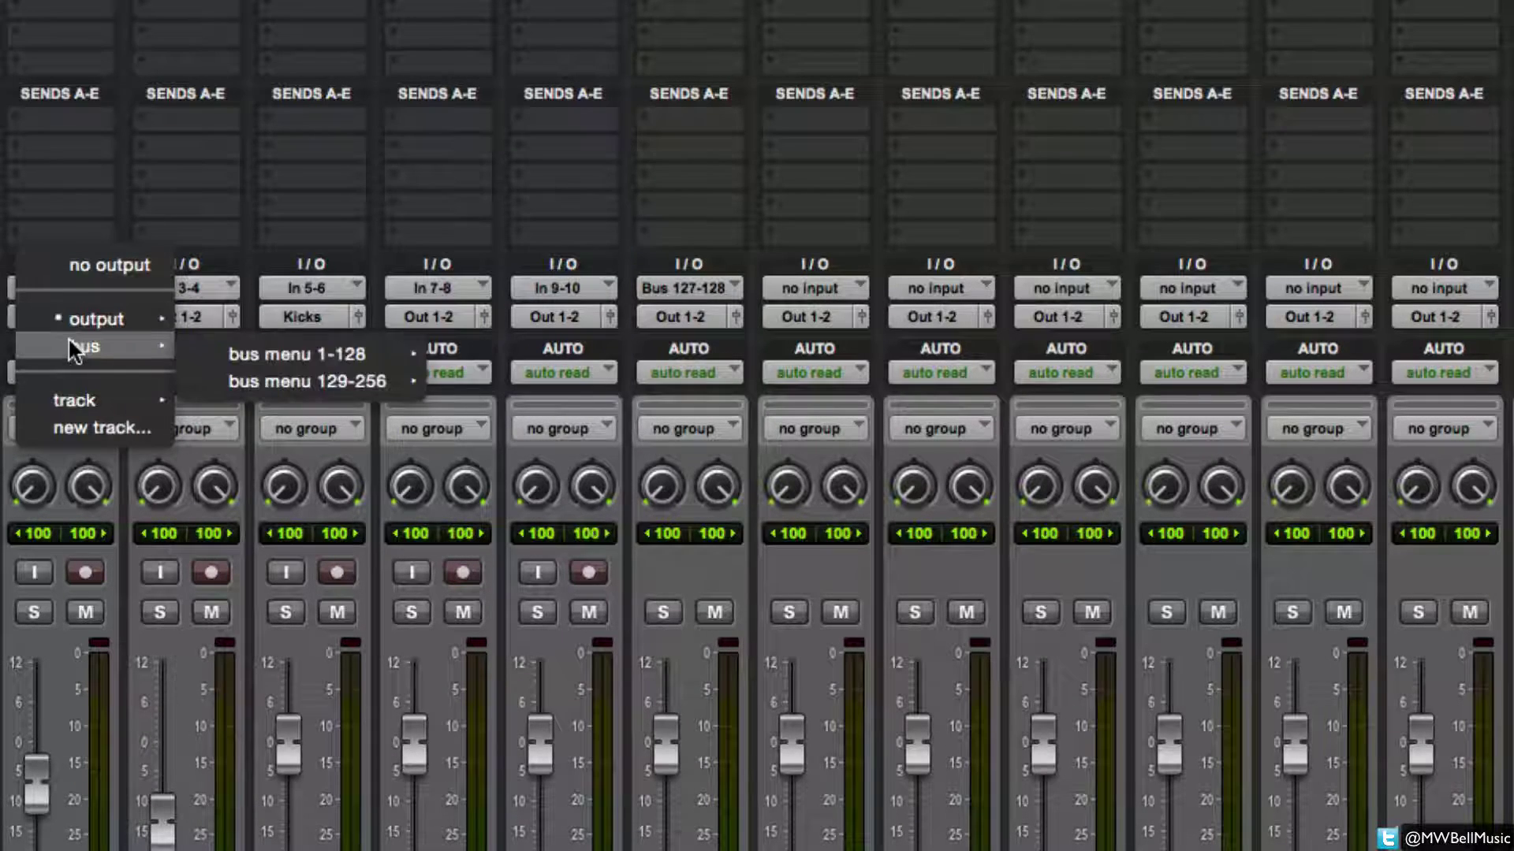
mouse_move(236, 347)
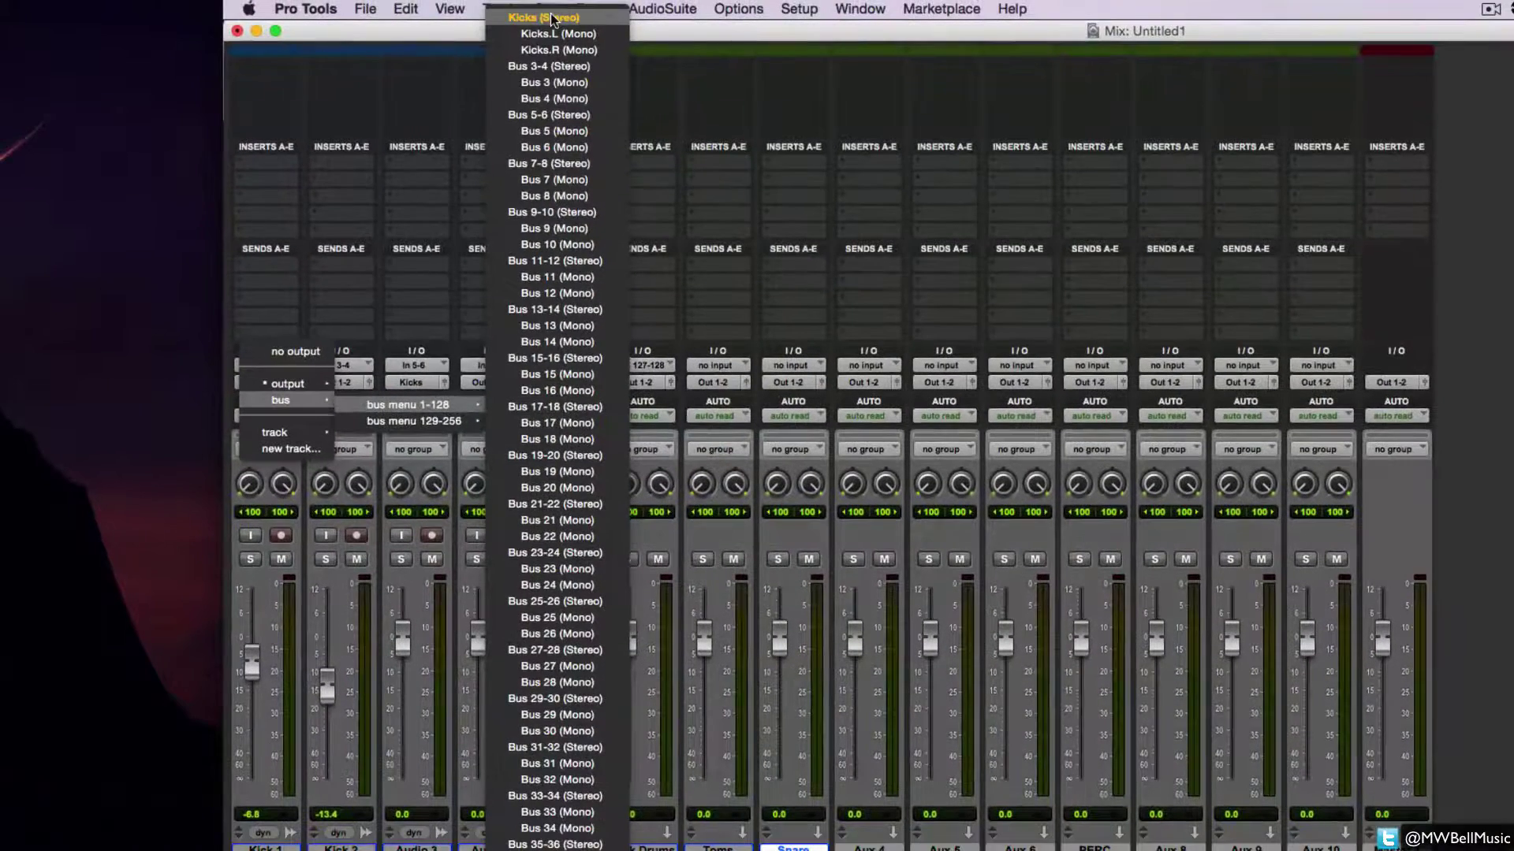
left_click(365, 349)
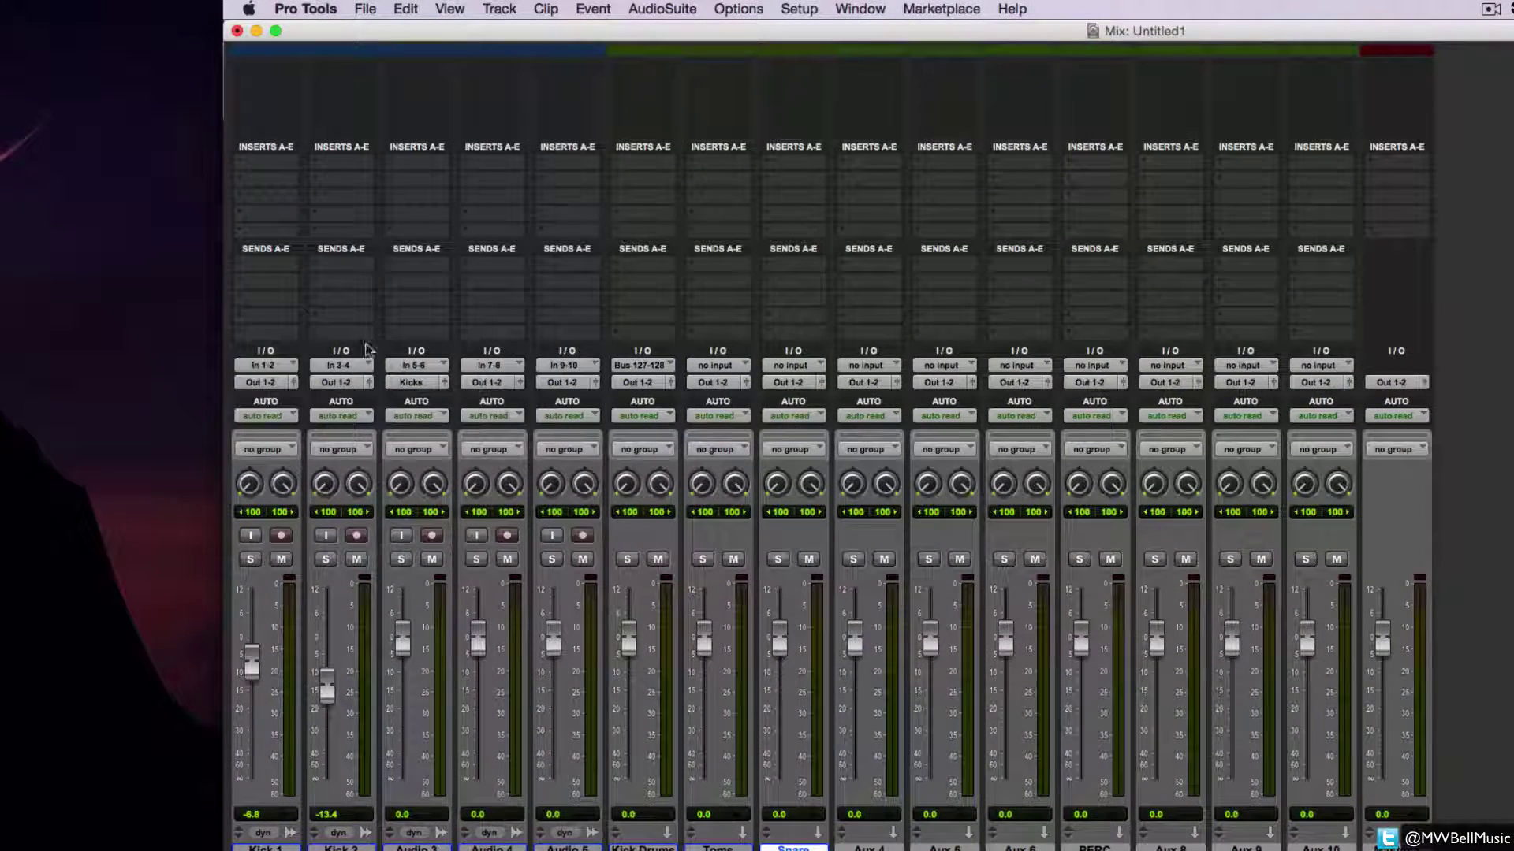
left_click(344, 387)
mouse_move(364, 398)
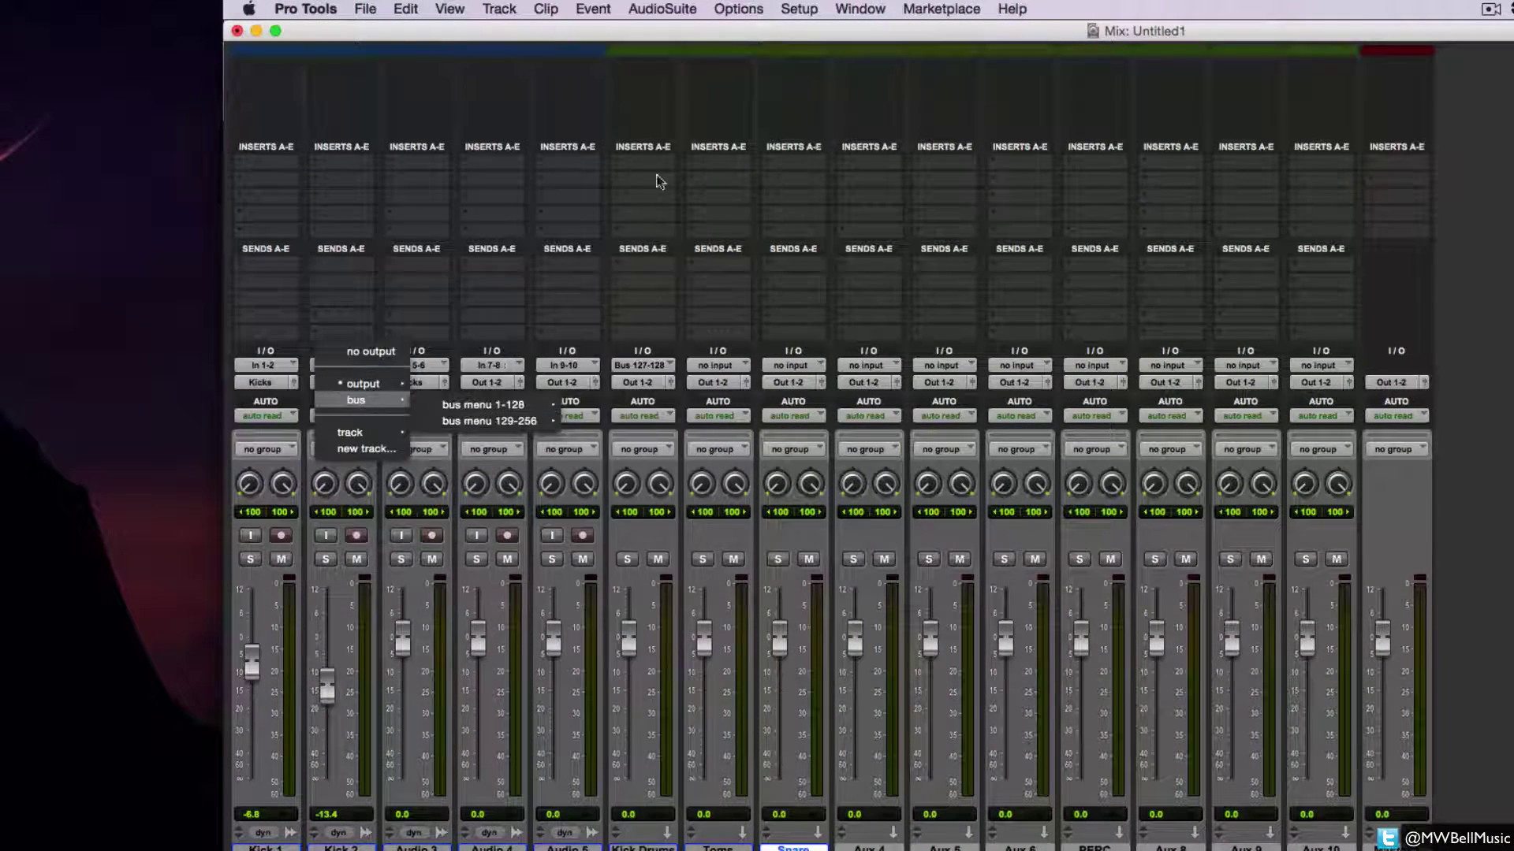
mouse_move(453, 400)
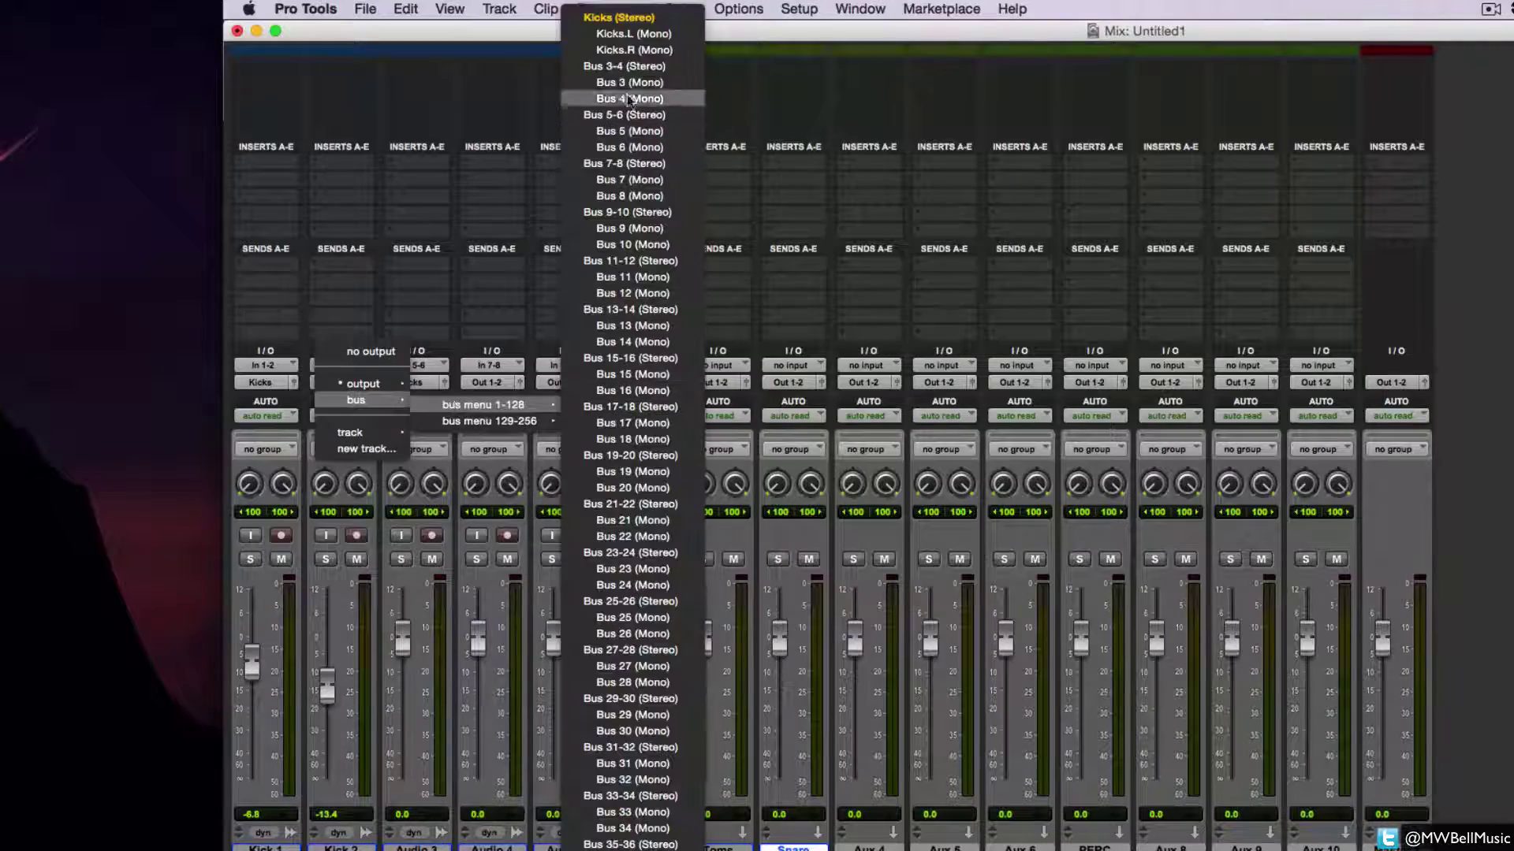
left_click(550, 311)
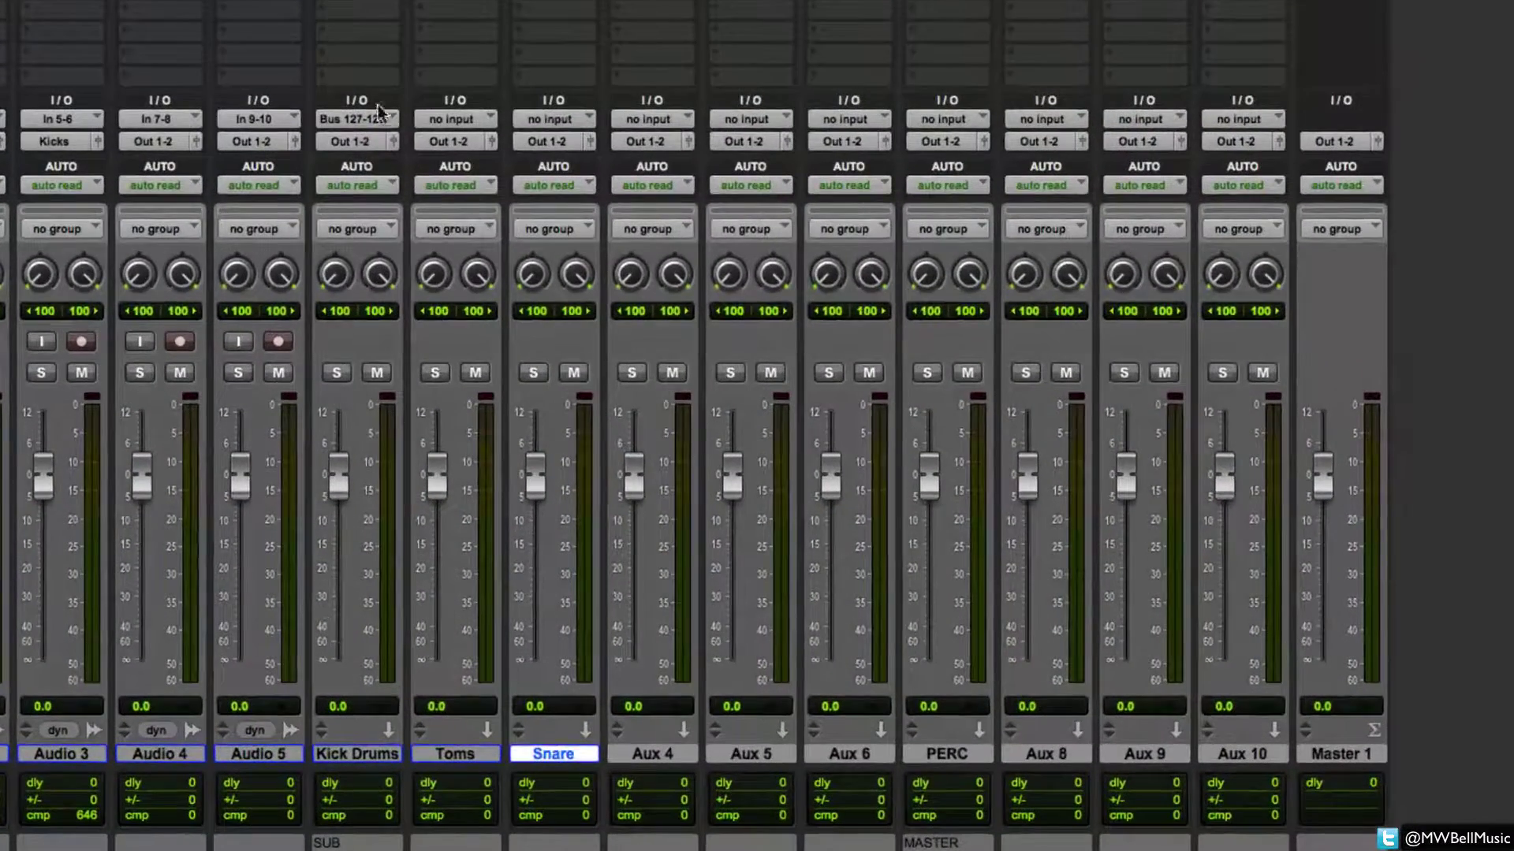
- Set the Kick Drums track's input to the Kicks bus
left_click(375, 116)
left_click(344, 126)
left_click(344, 126)
left_click(351, 126)
left_click(356, 126)
mouse_move(377, 125)
mouse_move(495, 129)
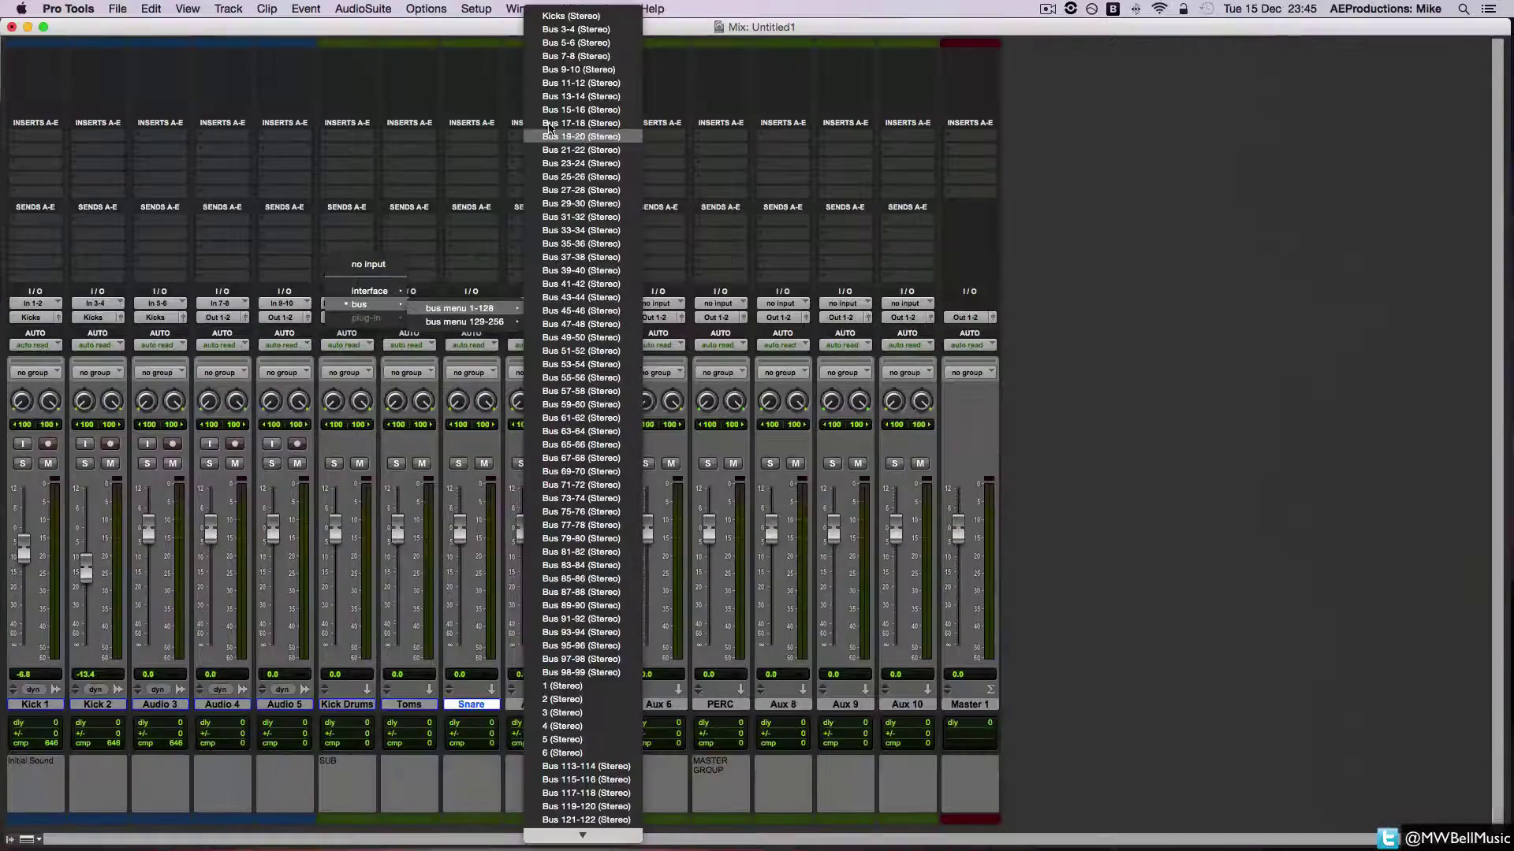
left_click(571, 16)
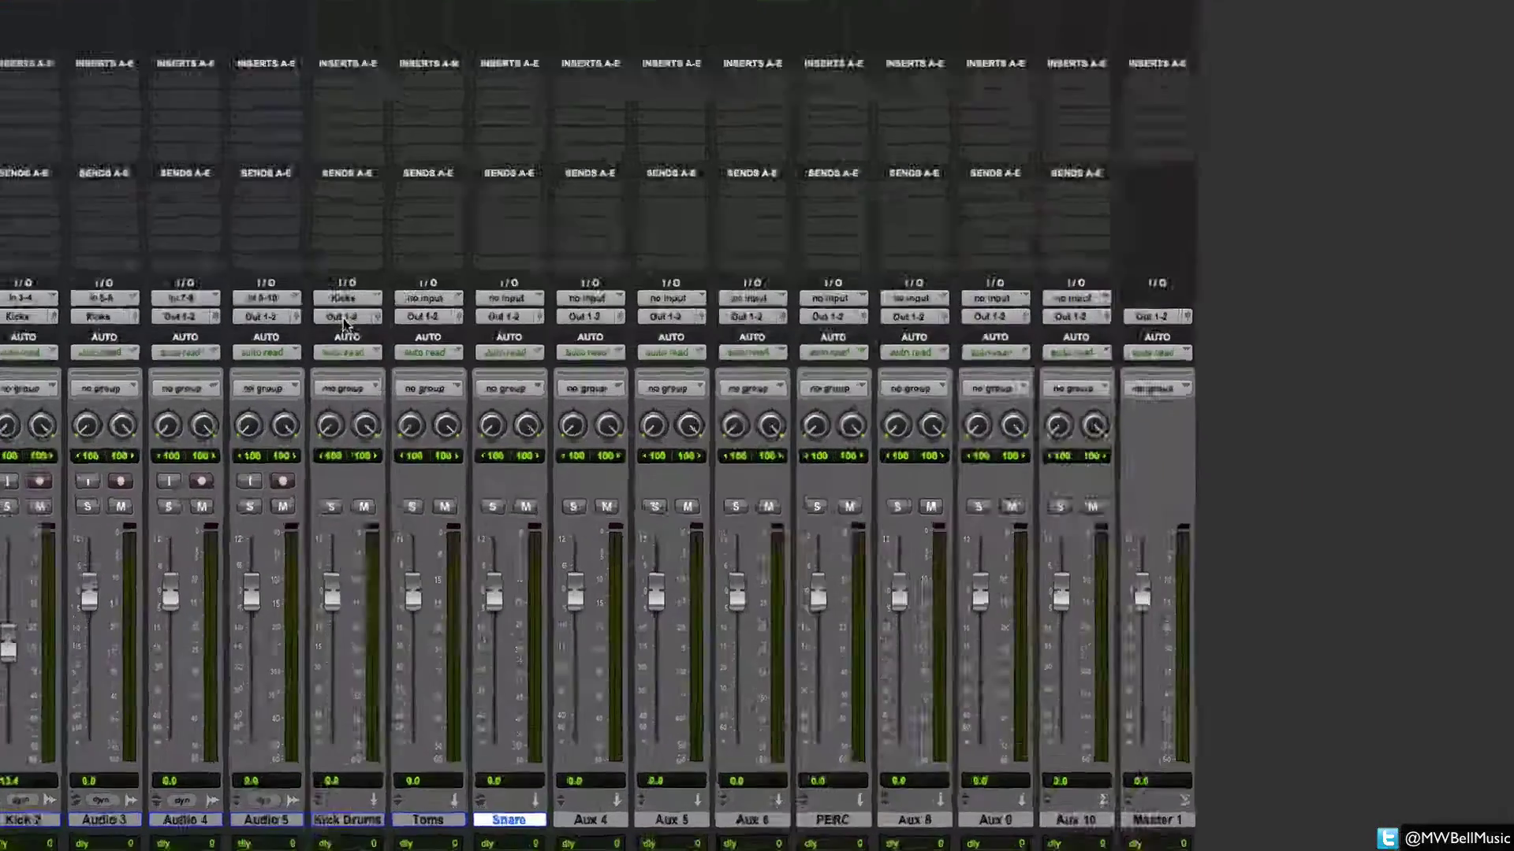
- Send Kick Drums' output to the PERC bus and feed the PERC aux input from PERC
left_click(342, 318)
mouse_move(358, 334)
mouse_move(526, 369)
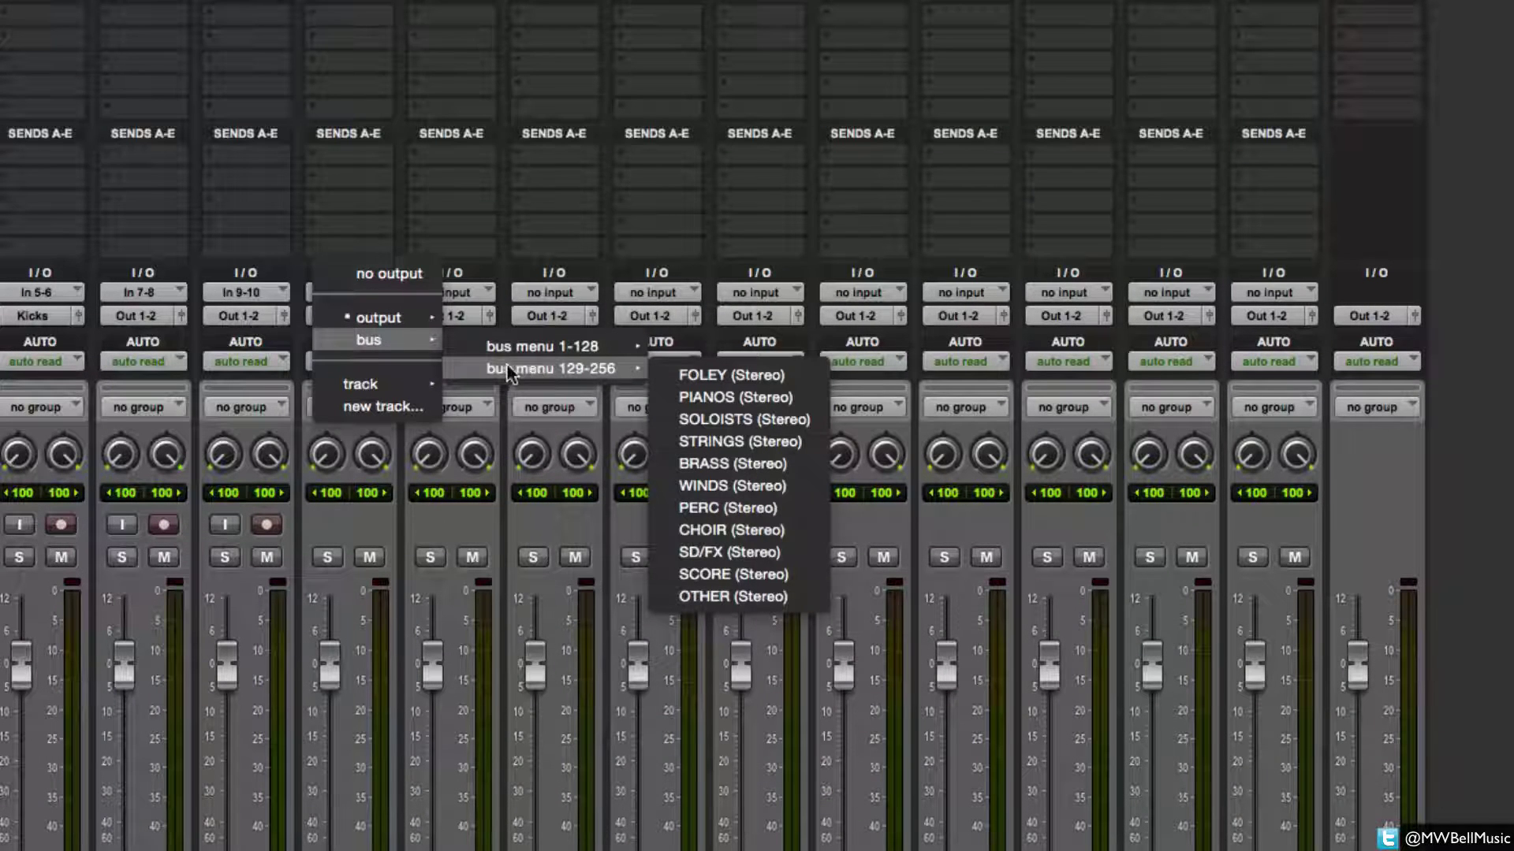
left_click(735, 506)
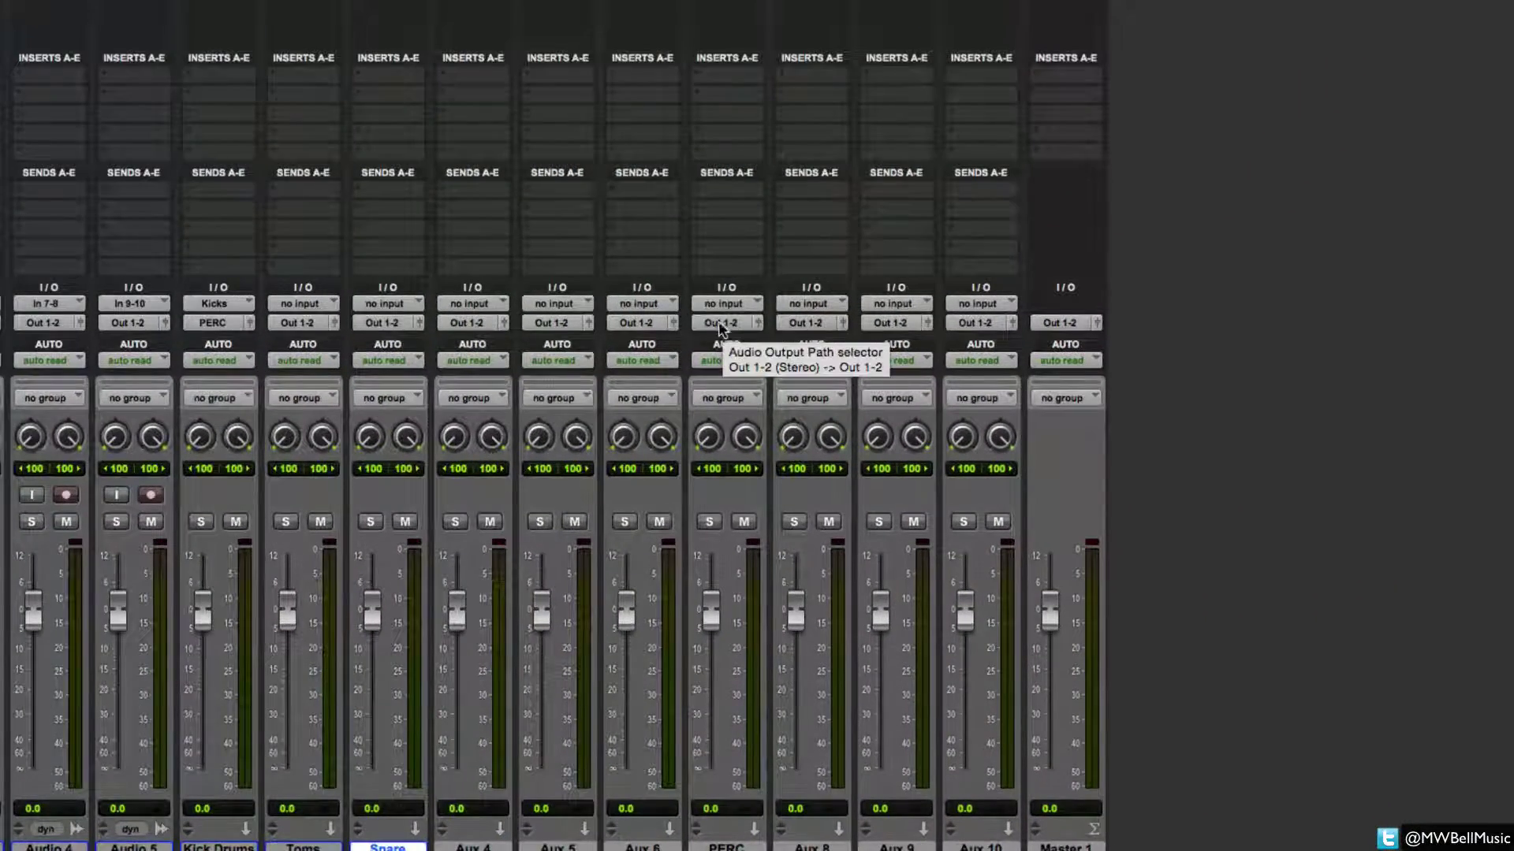
left_click(725, 302)
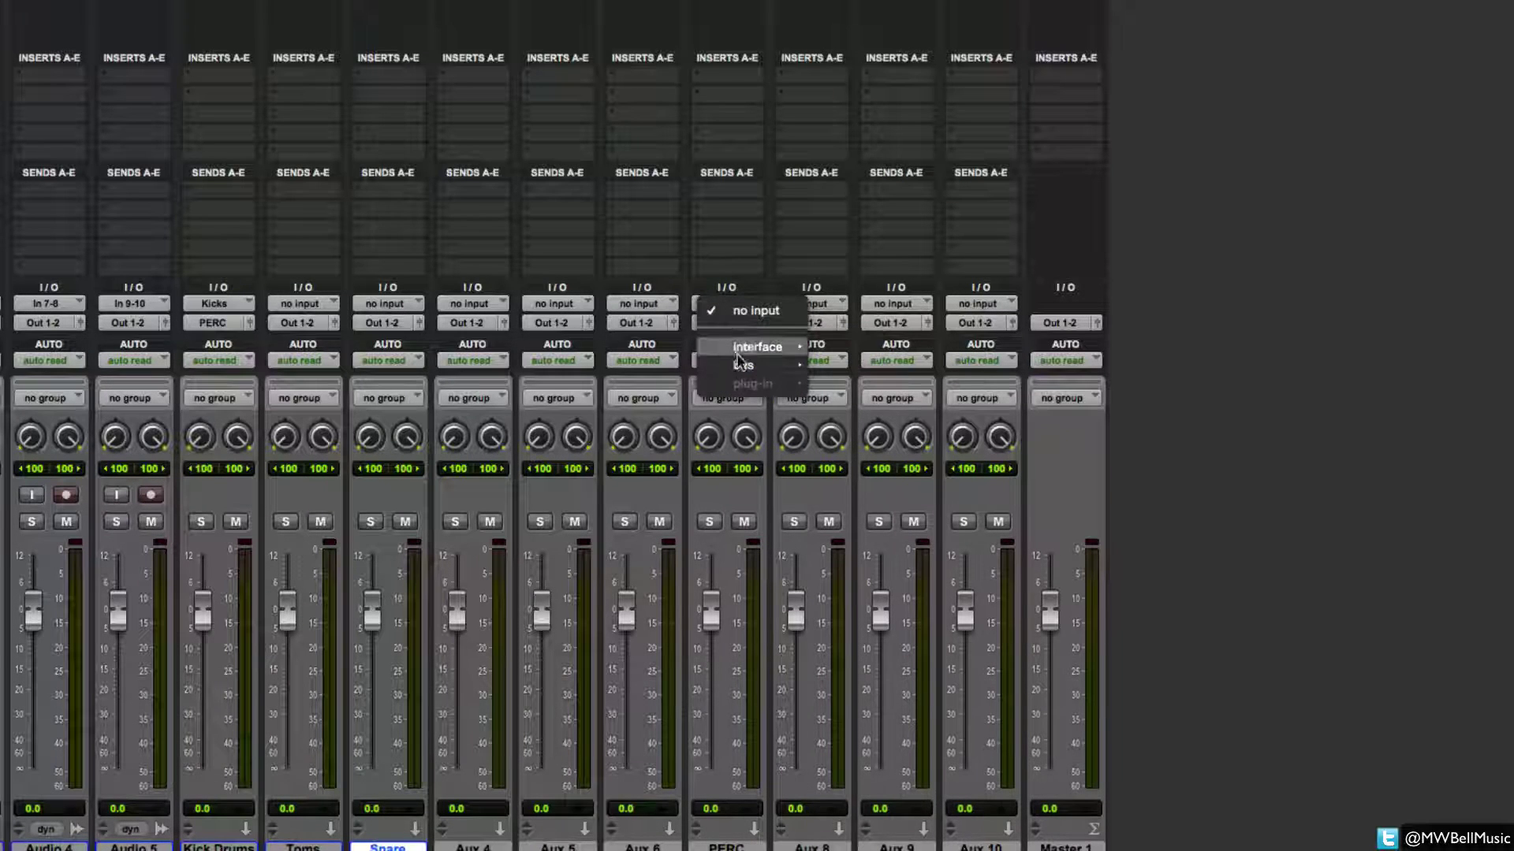
mouse_move(742, 365)
mouse_move(887, 389)
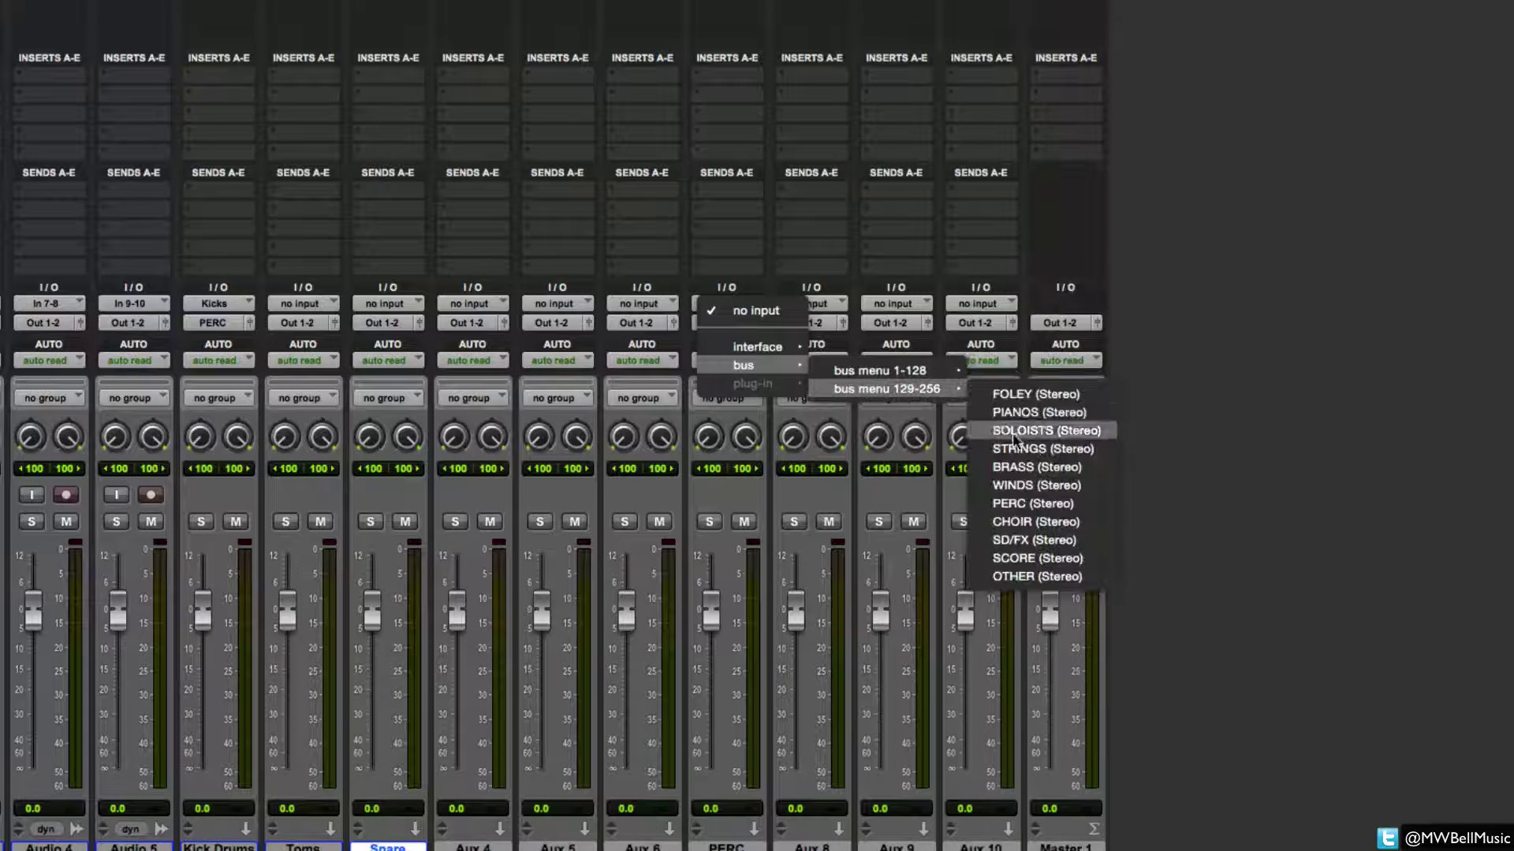
left_click(1039, 504)
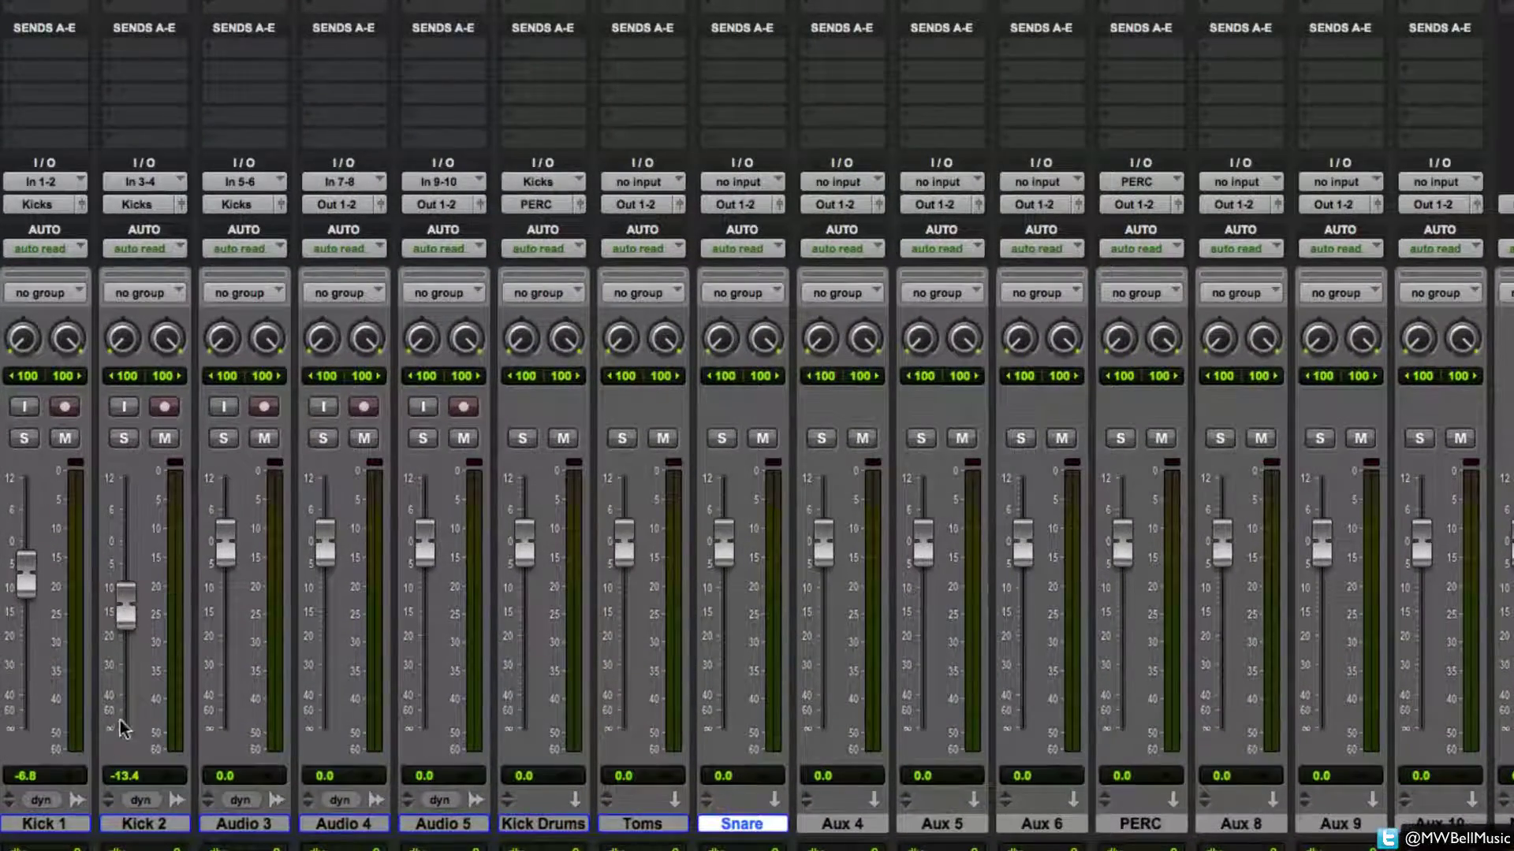
- Raise Kick 1 to -3.3 dB and add EQ3 7-Band, cutting low mids and high mids (-6.3 dB, 4.17 kHz)
left_click_drag(28, 574, 86, 556)
left_click(36, 135)
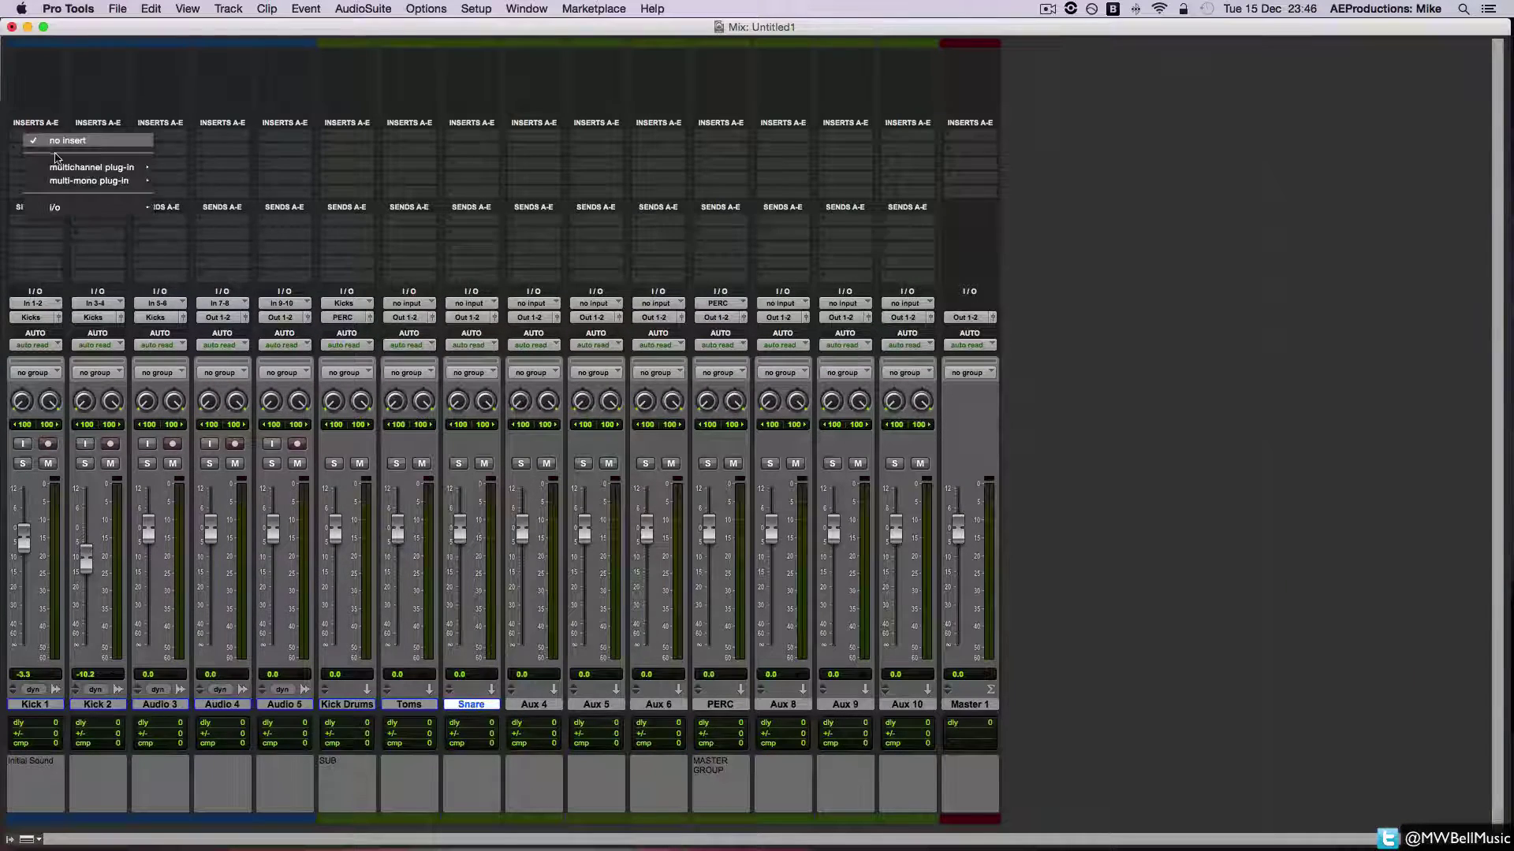
mouse_move(87, 167)
mouse_move(237, 171)
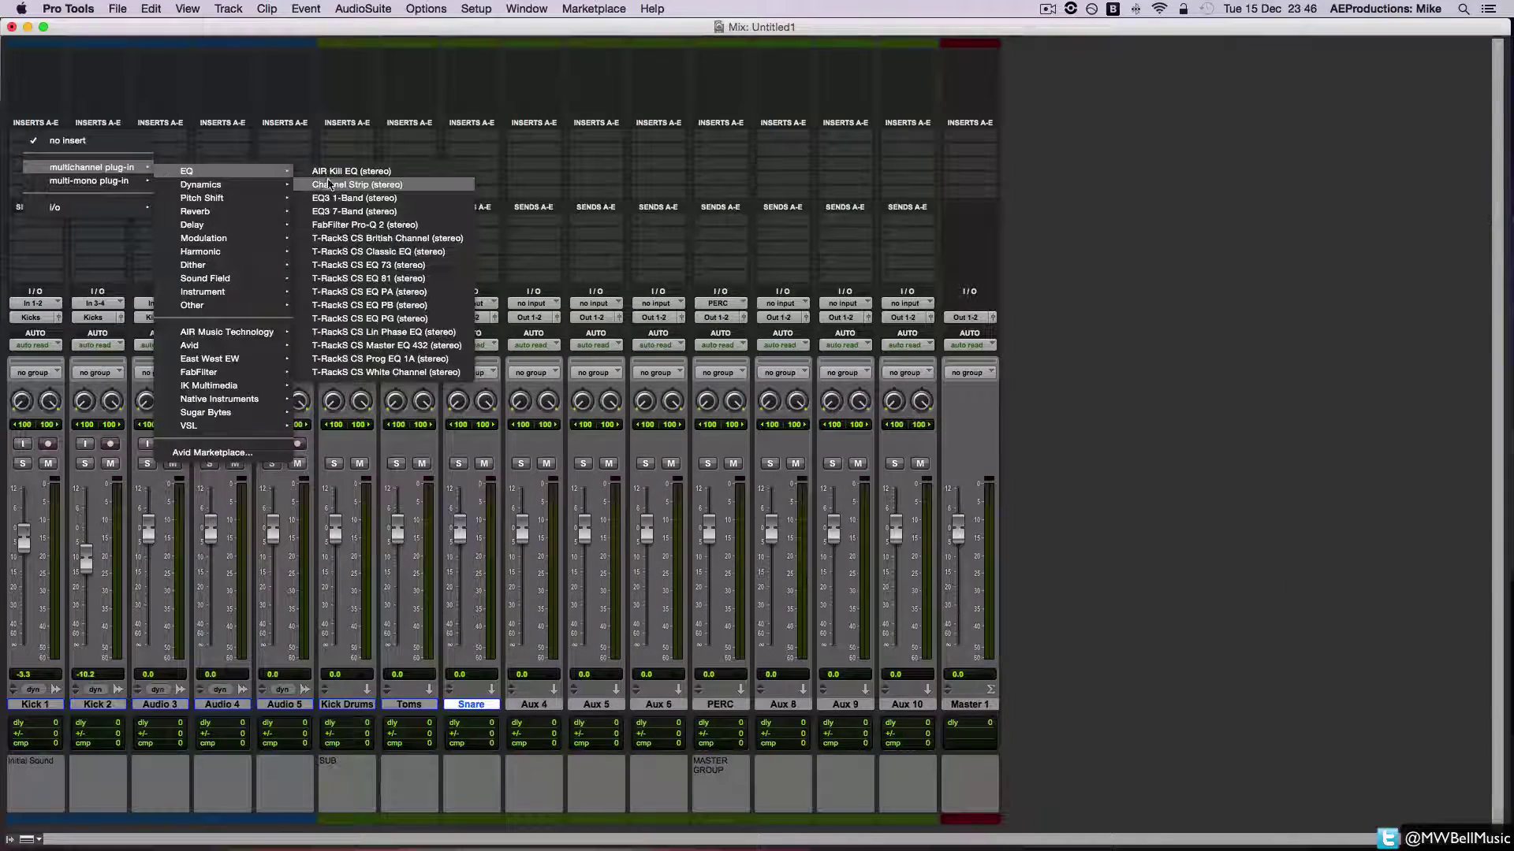
left_click(359, 212)
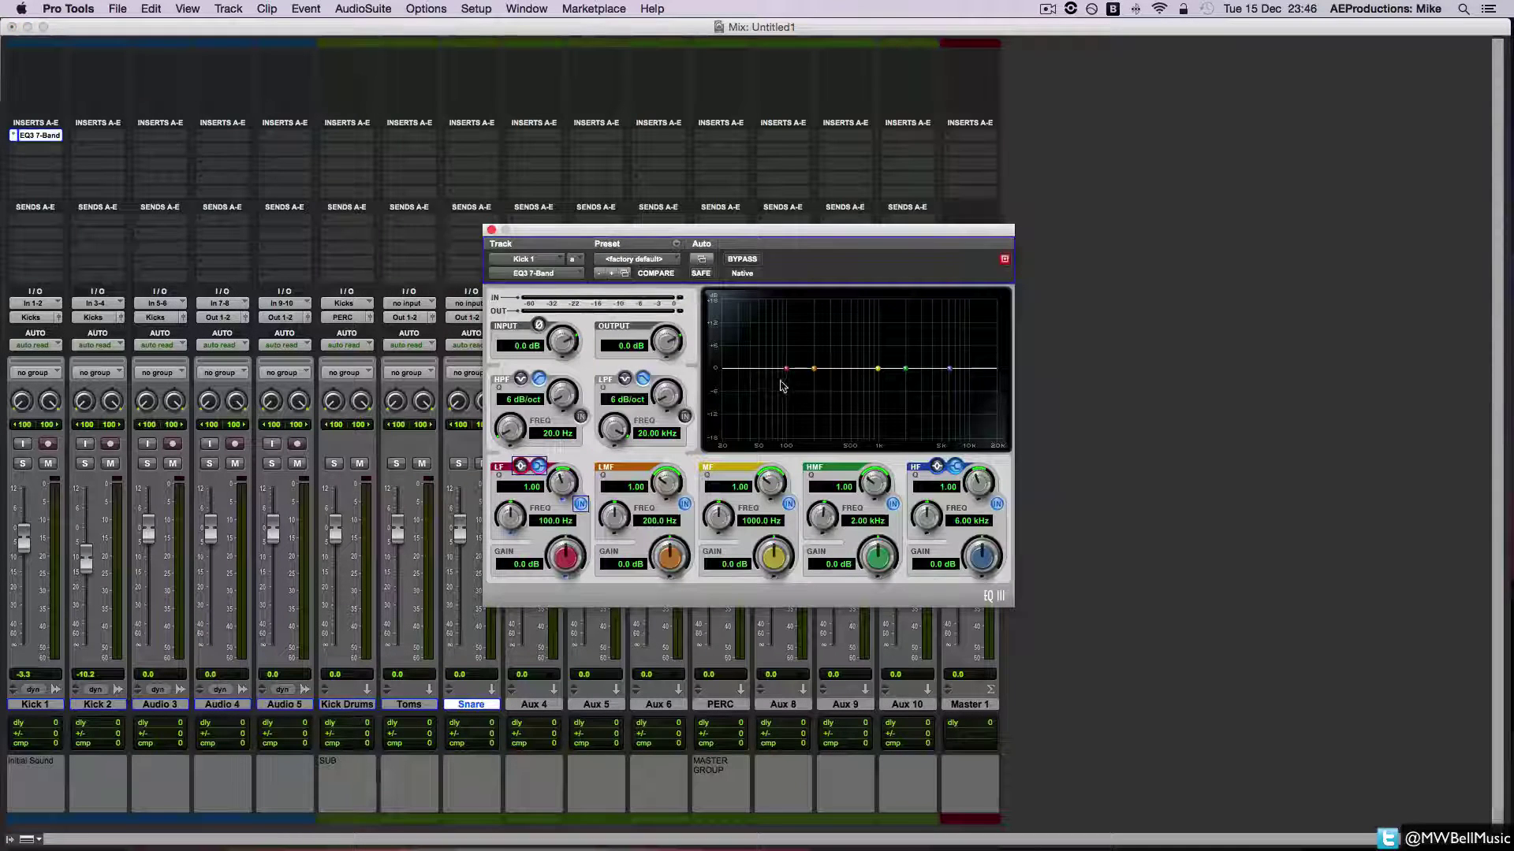
left_click_drag(815, 368, 934, 392)
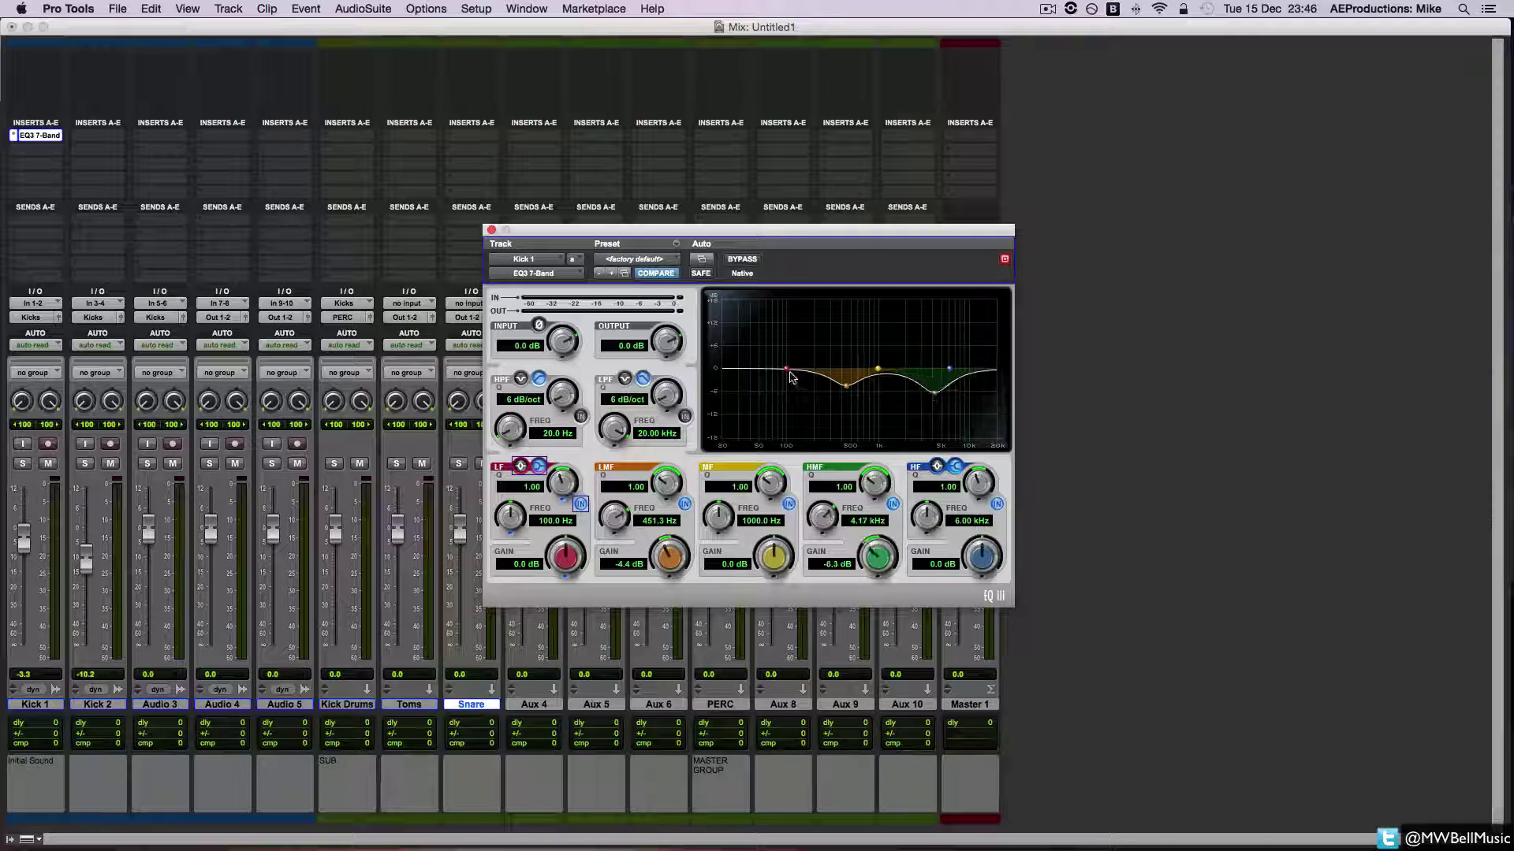
left_click_drag(788, 368, 790, 370)
left_click(492, 229)
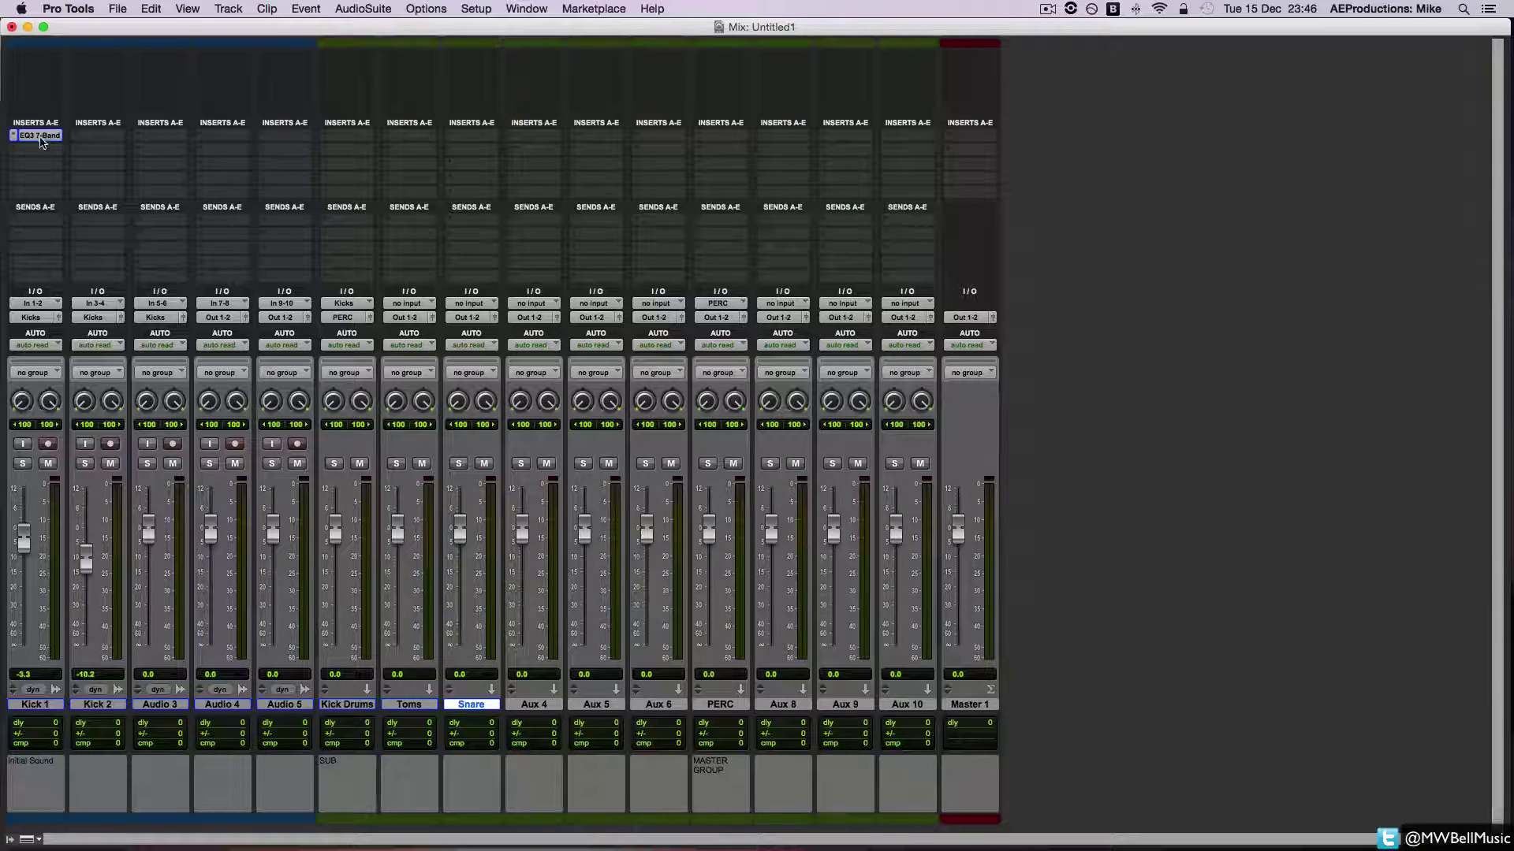
- Copy the EQ to Kick 2, turn its low-mid dip into a boost, and set Kick 2 to -15.0 dB
left_click_drag(42, 140, 98, 149)
left_click(97, 149)
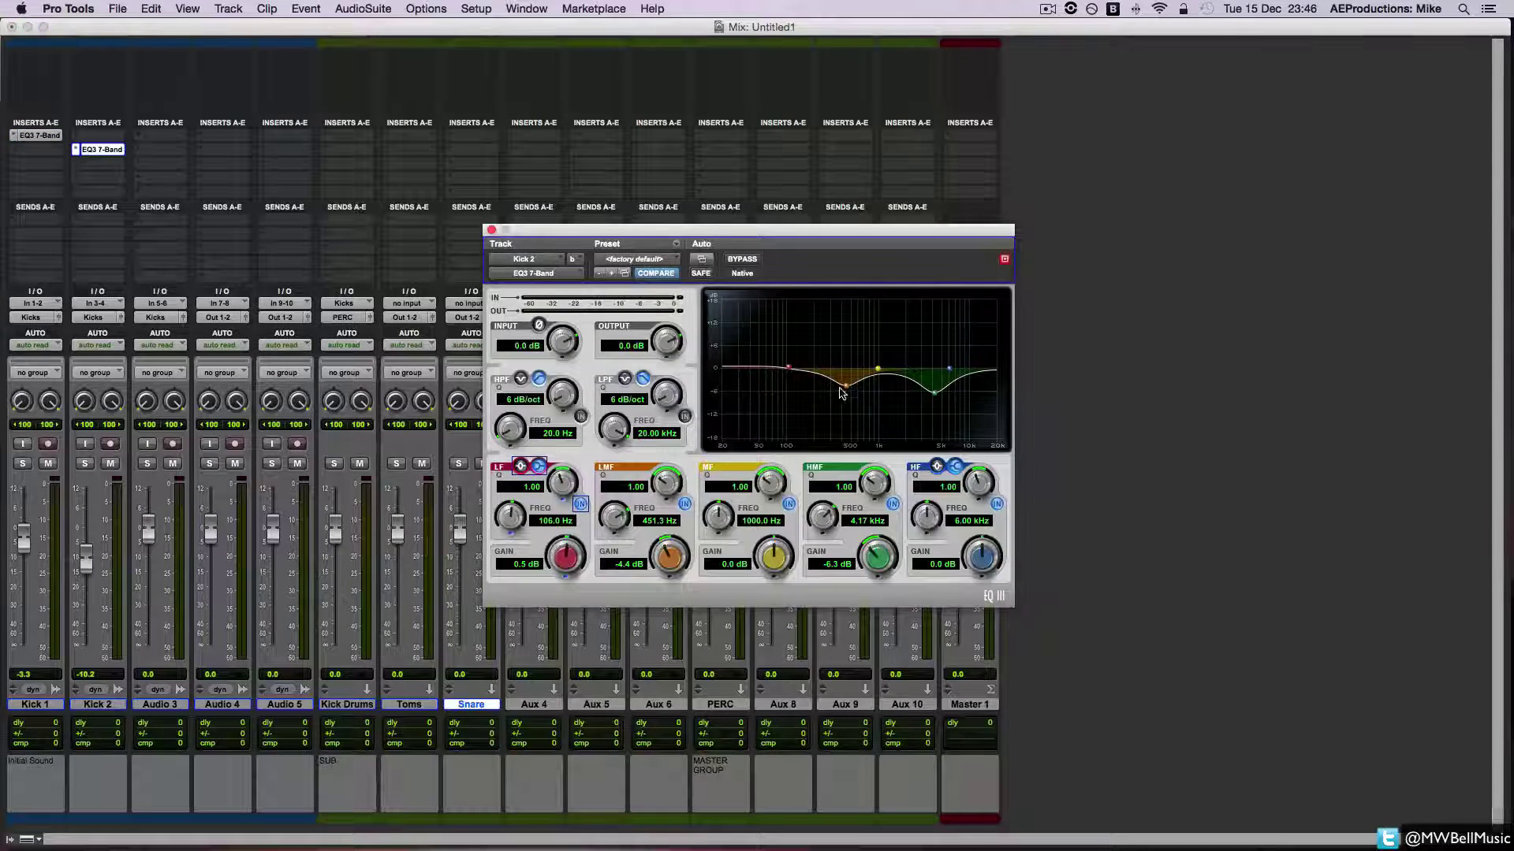
left_click_drag(843, 389, 932, 394)
left_click(491, 229)
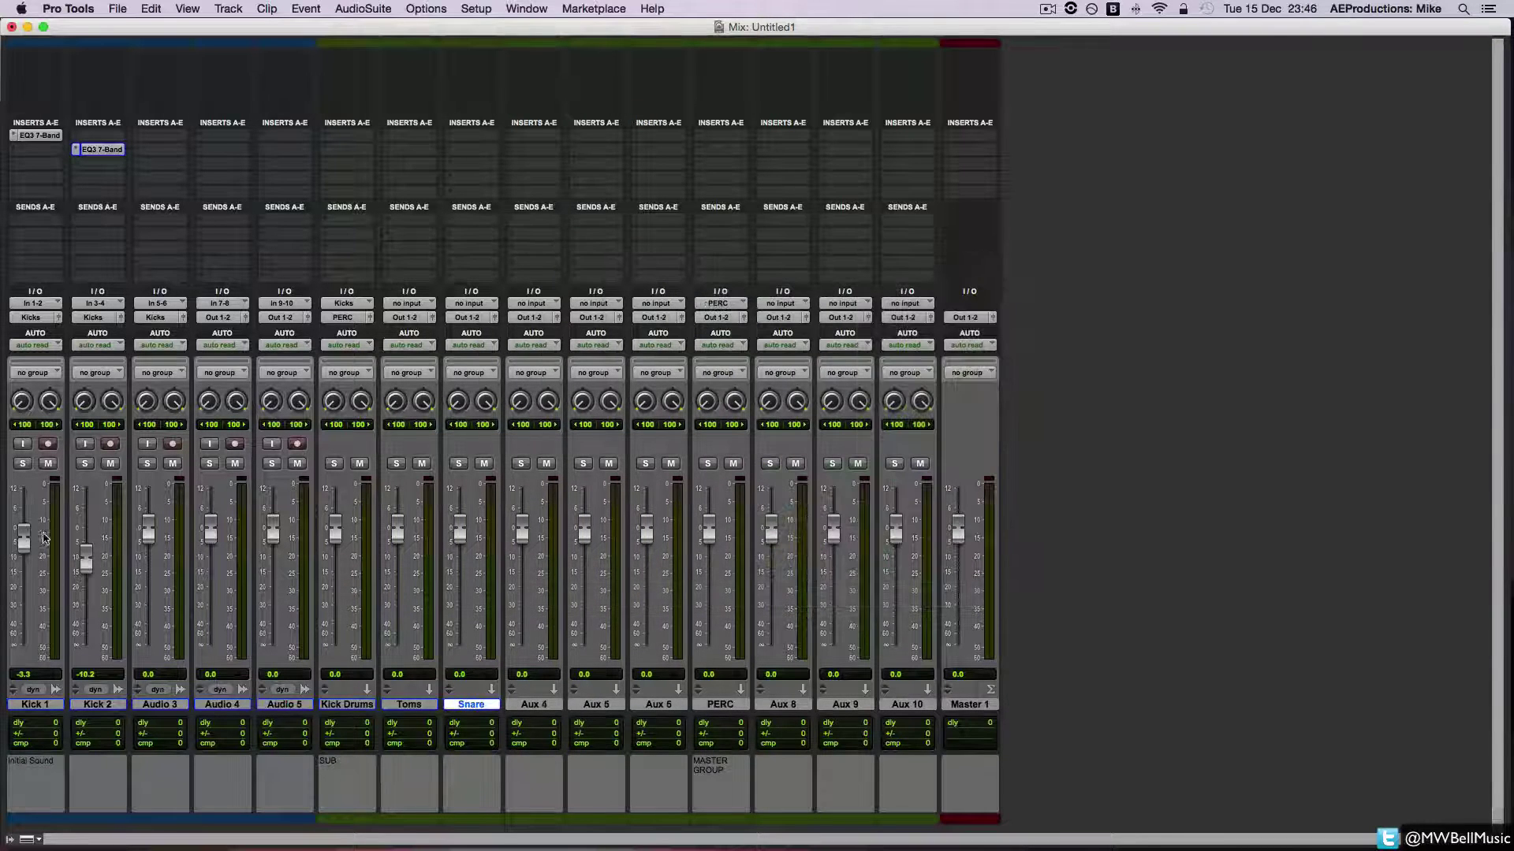
left_click_drag(86, 558, 86, 578)
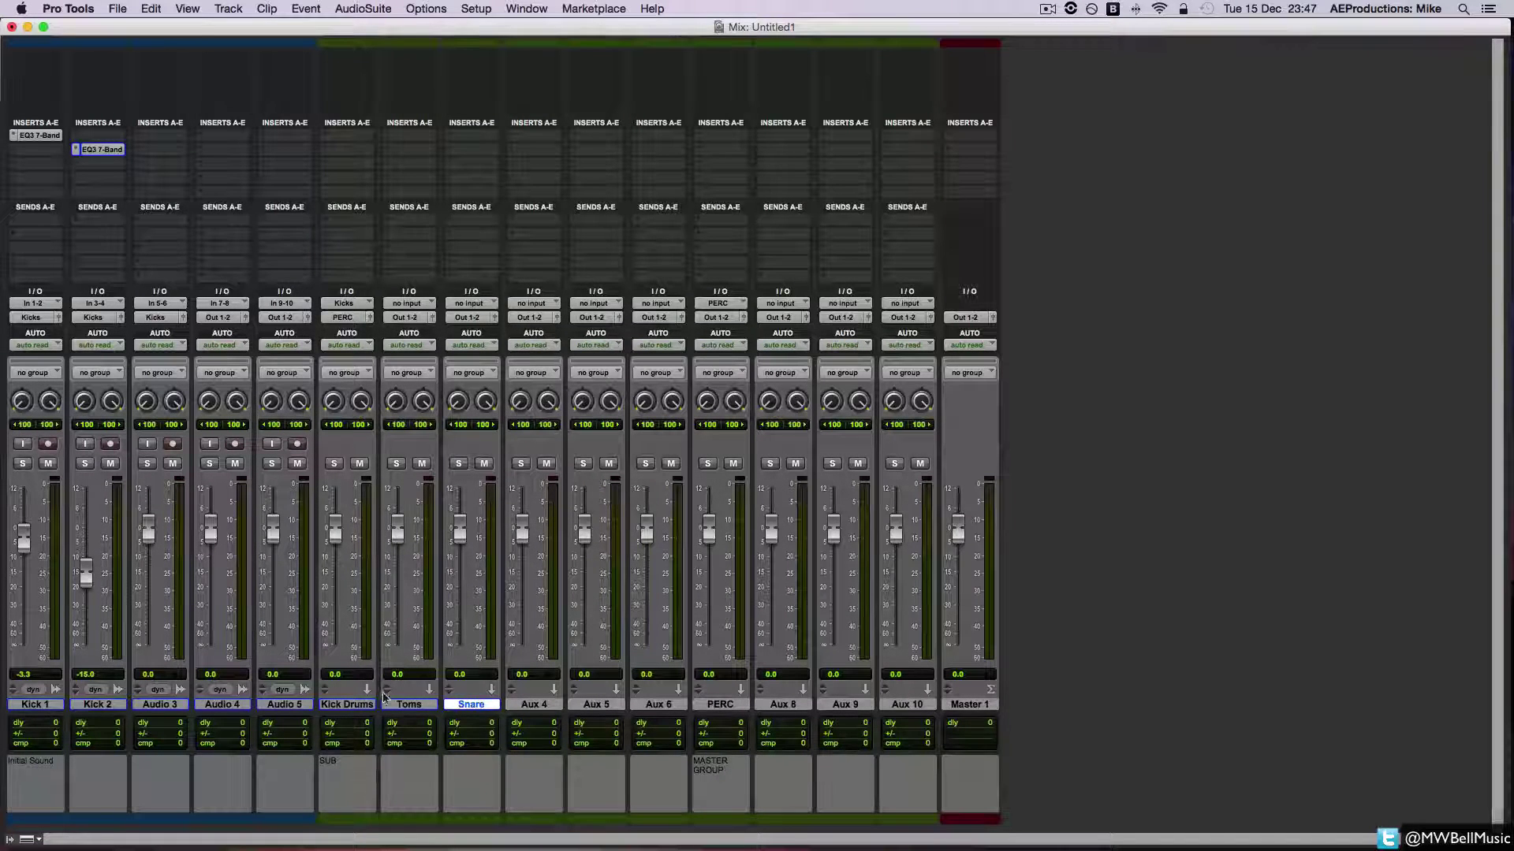
left_click(409, 704)
left_click(471, 704)
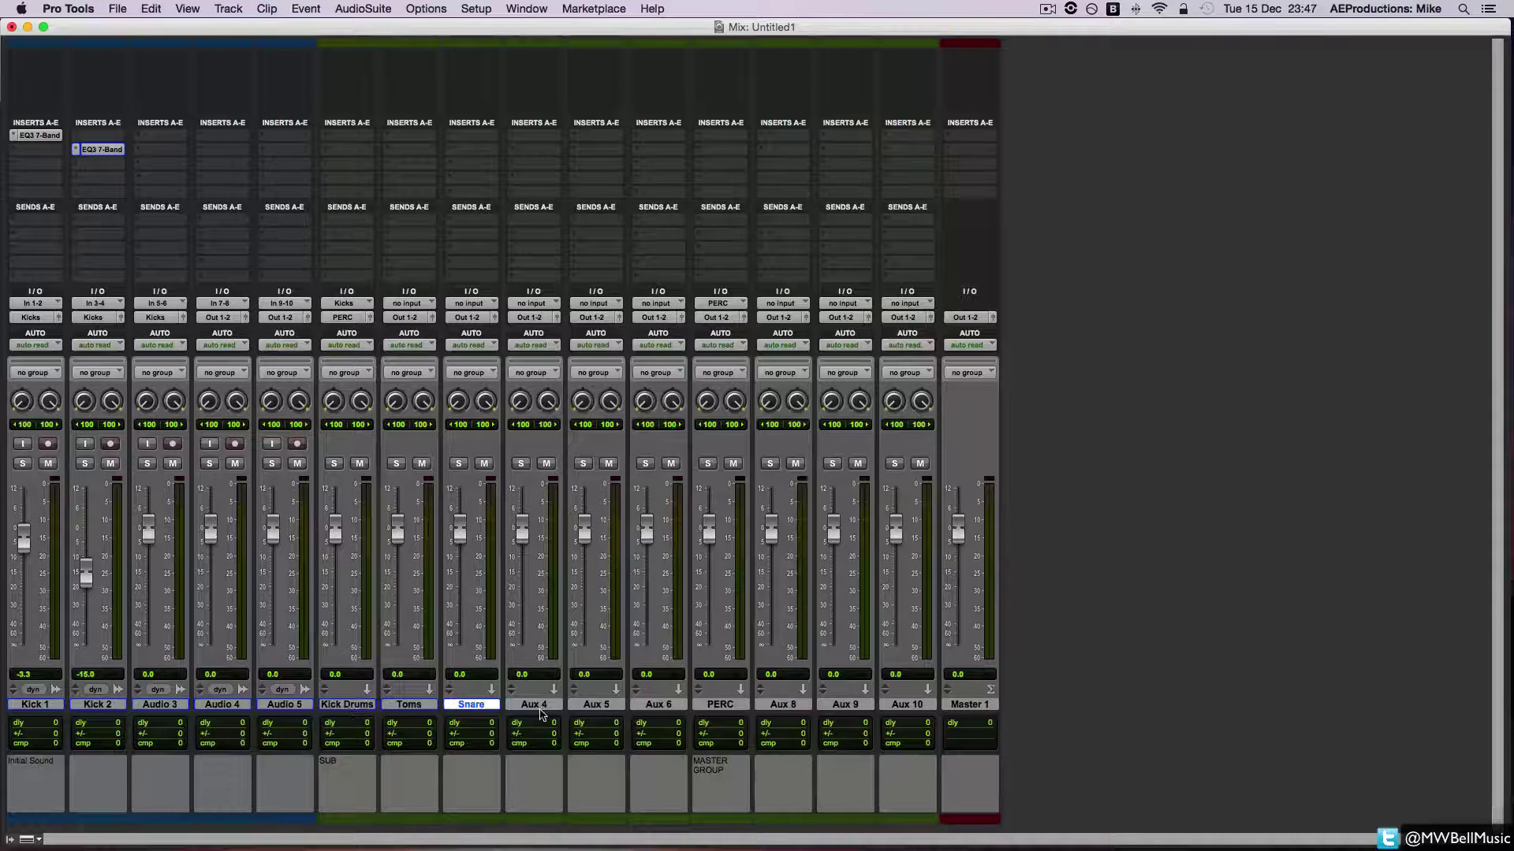
left_click(345, 704)
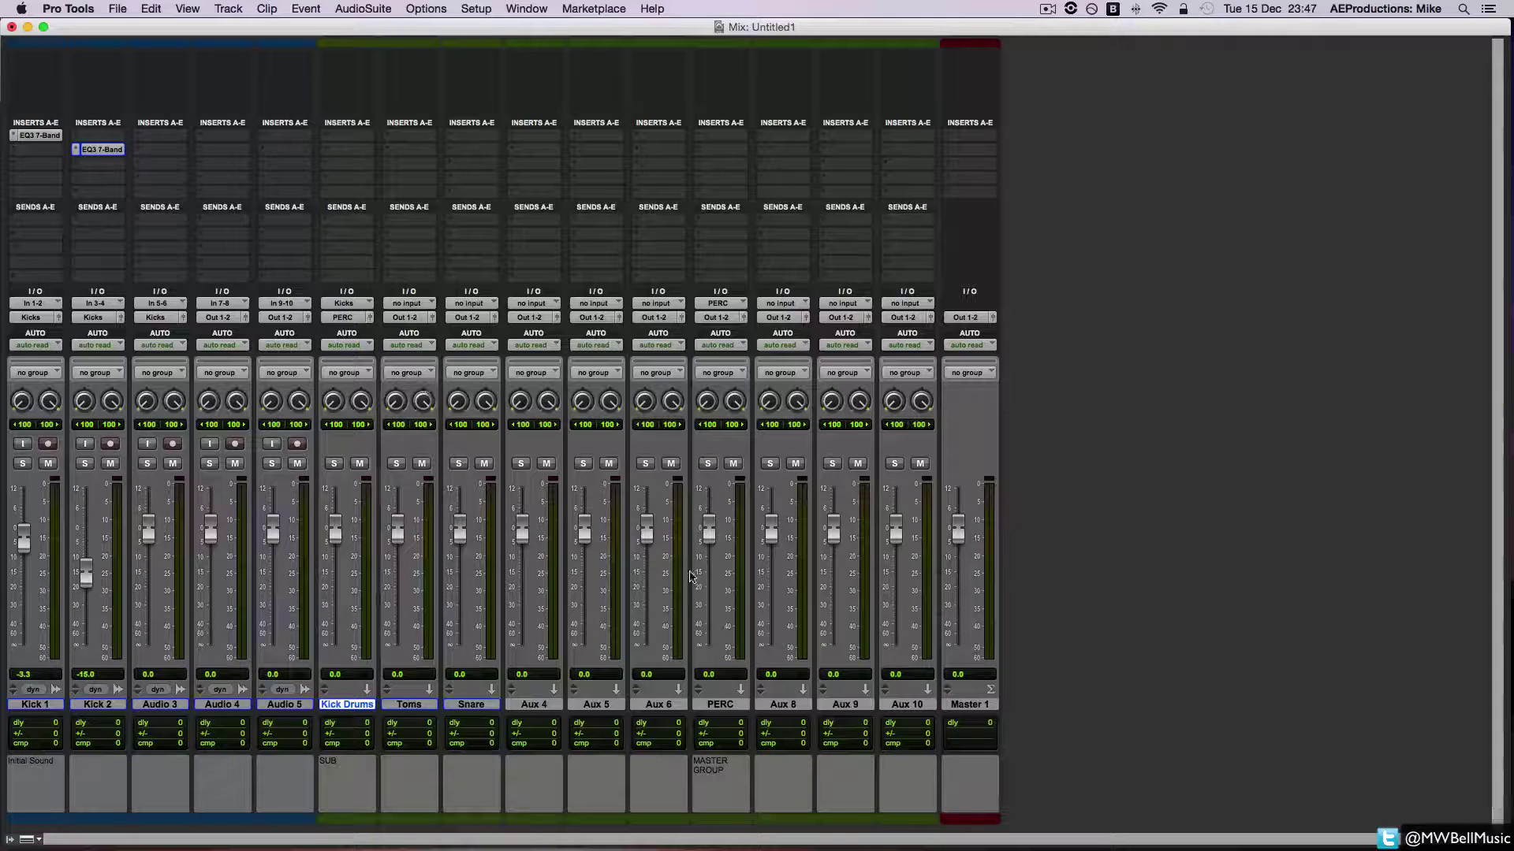
- Set PERC to -10.7 dB, rename Aux 6 to VOCAL at -4.3 dB, and return to the Edit window
left_click_drag(708, 535, 770, 522)
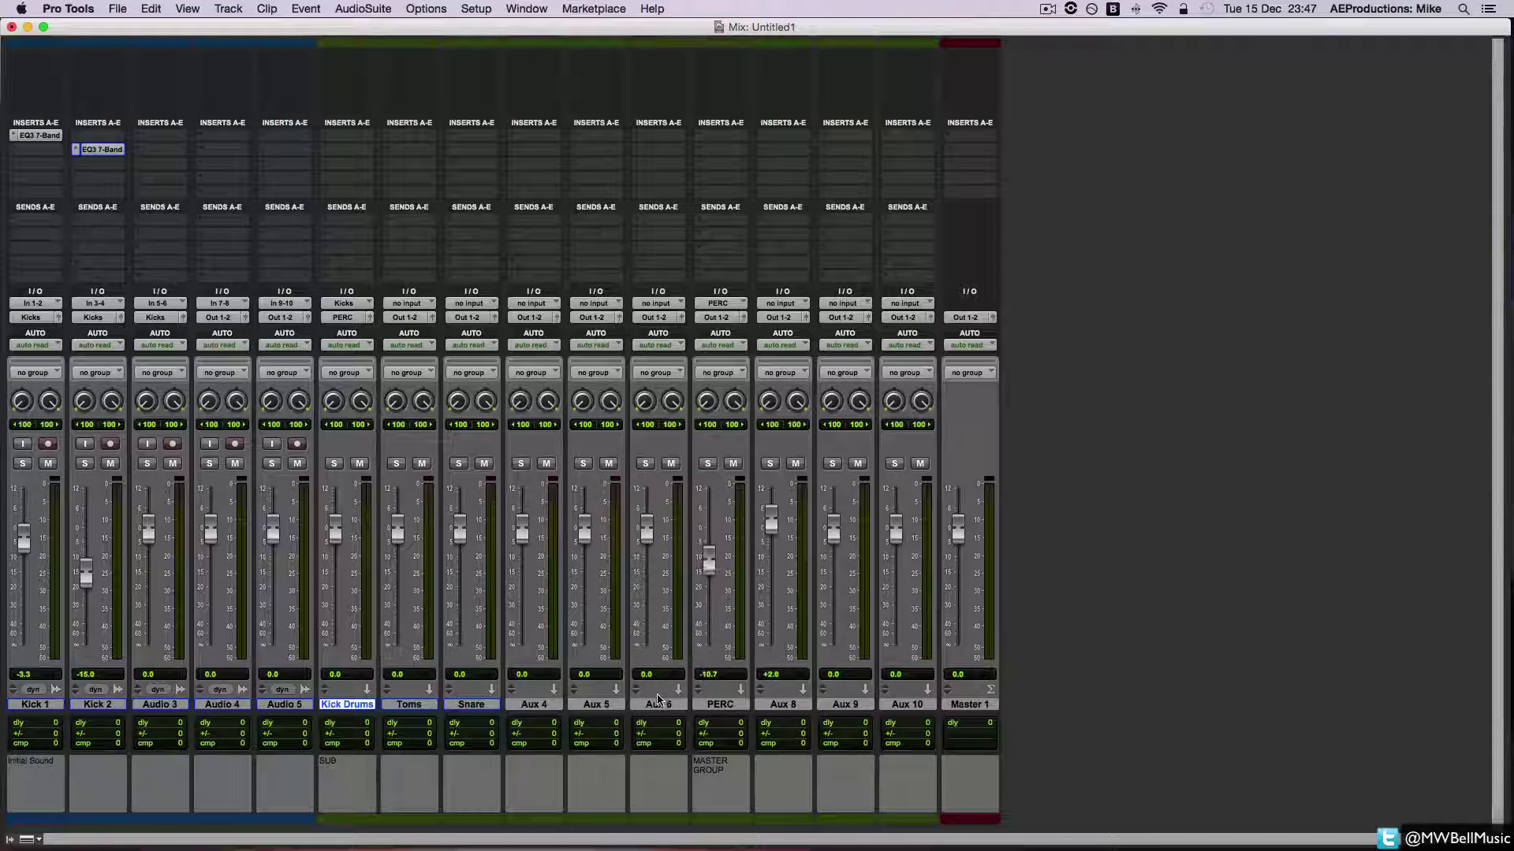
double_click(658, 704)
type("VC")
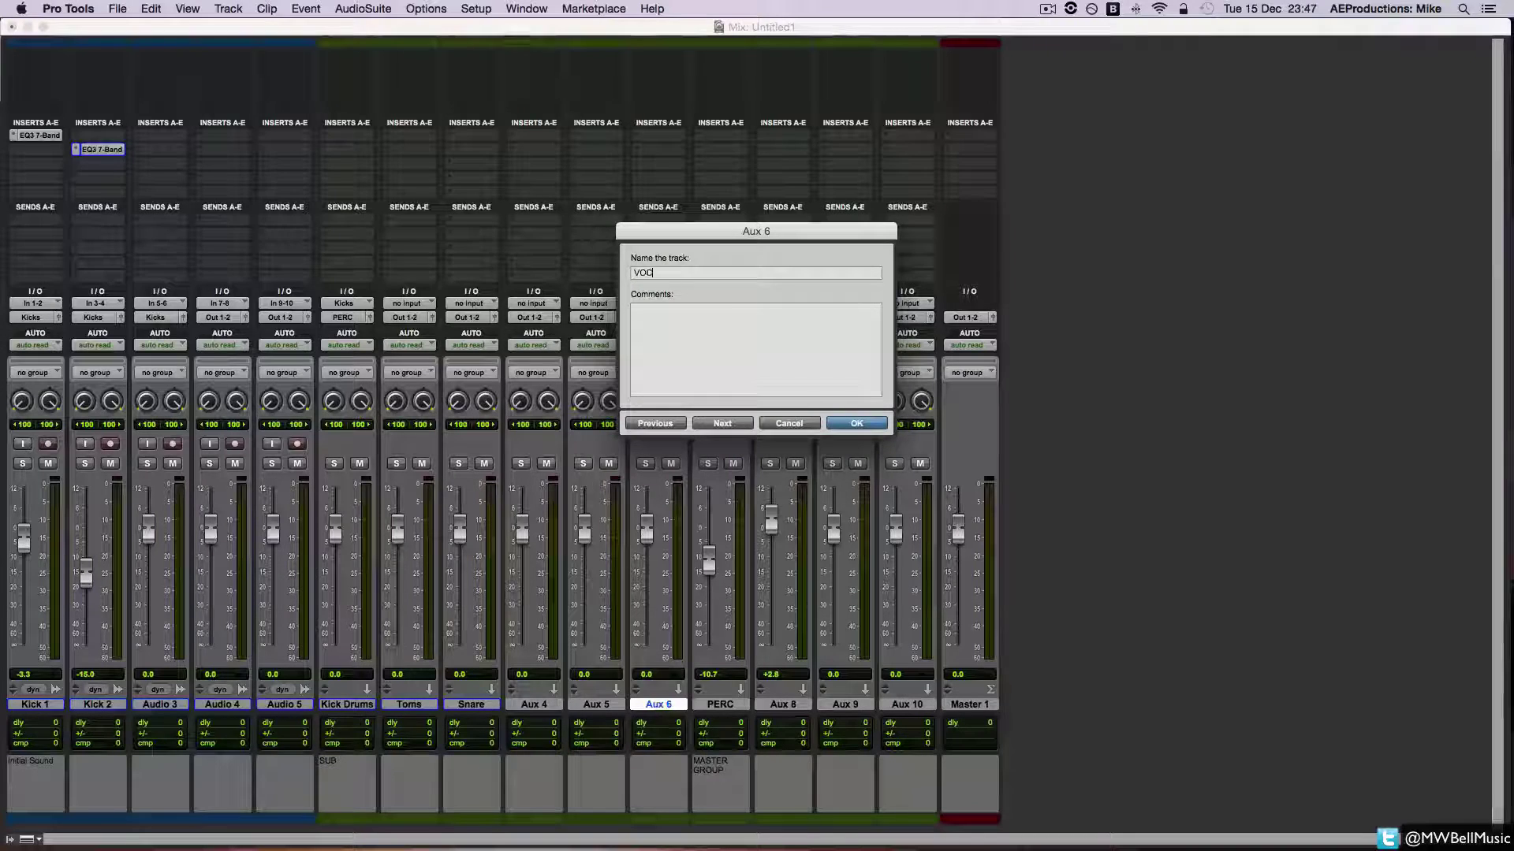
type("CAL")
key("Return")
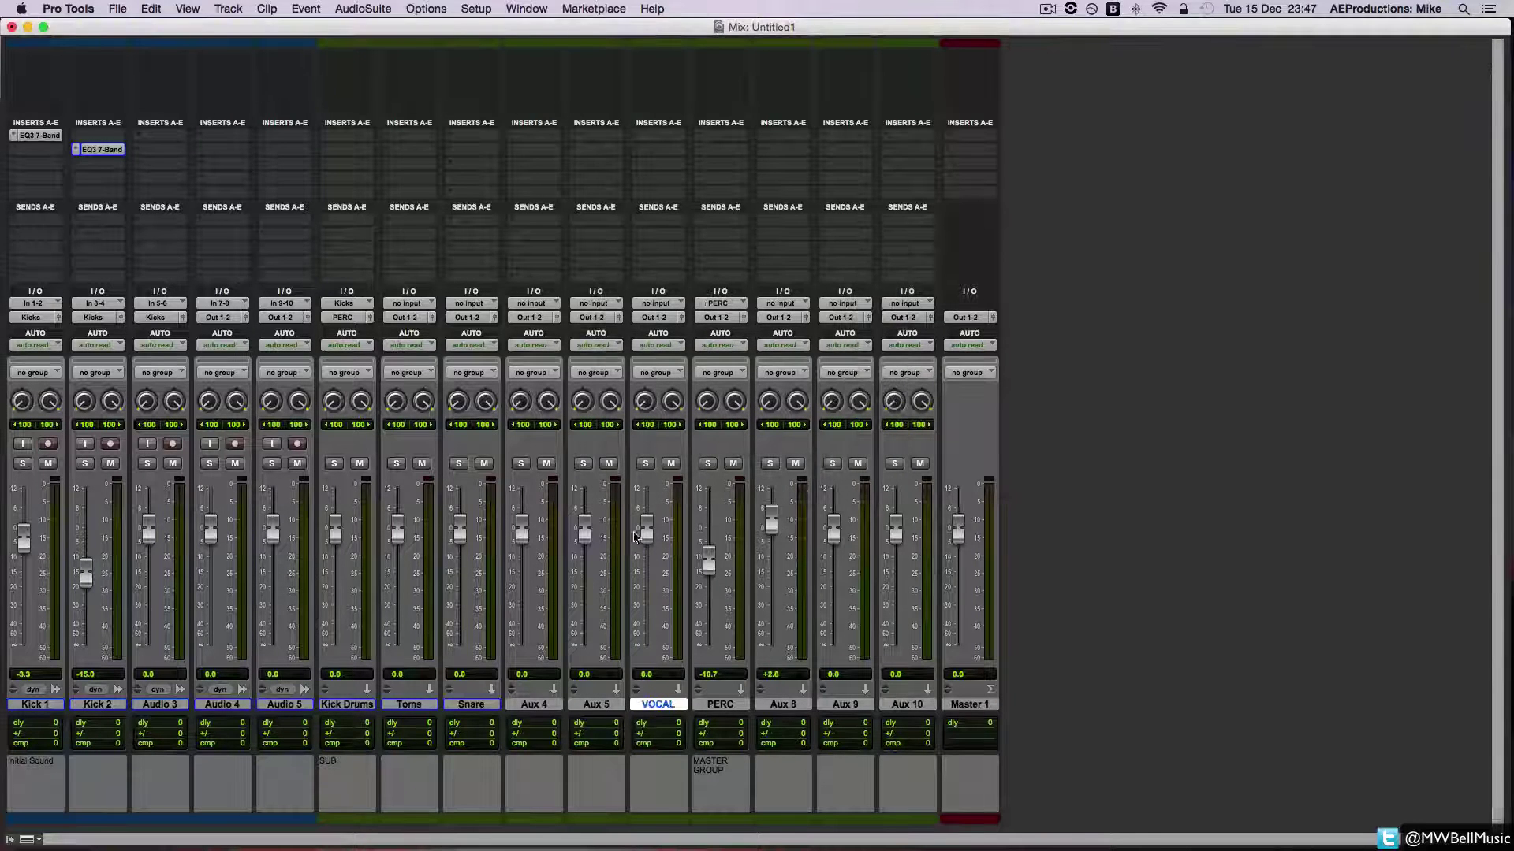
left_click_drag(645, 533, 646, 545)
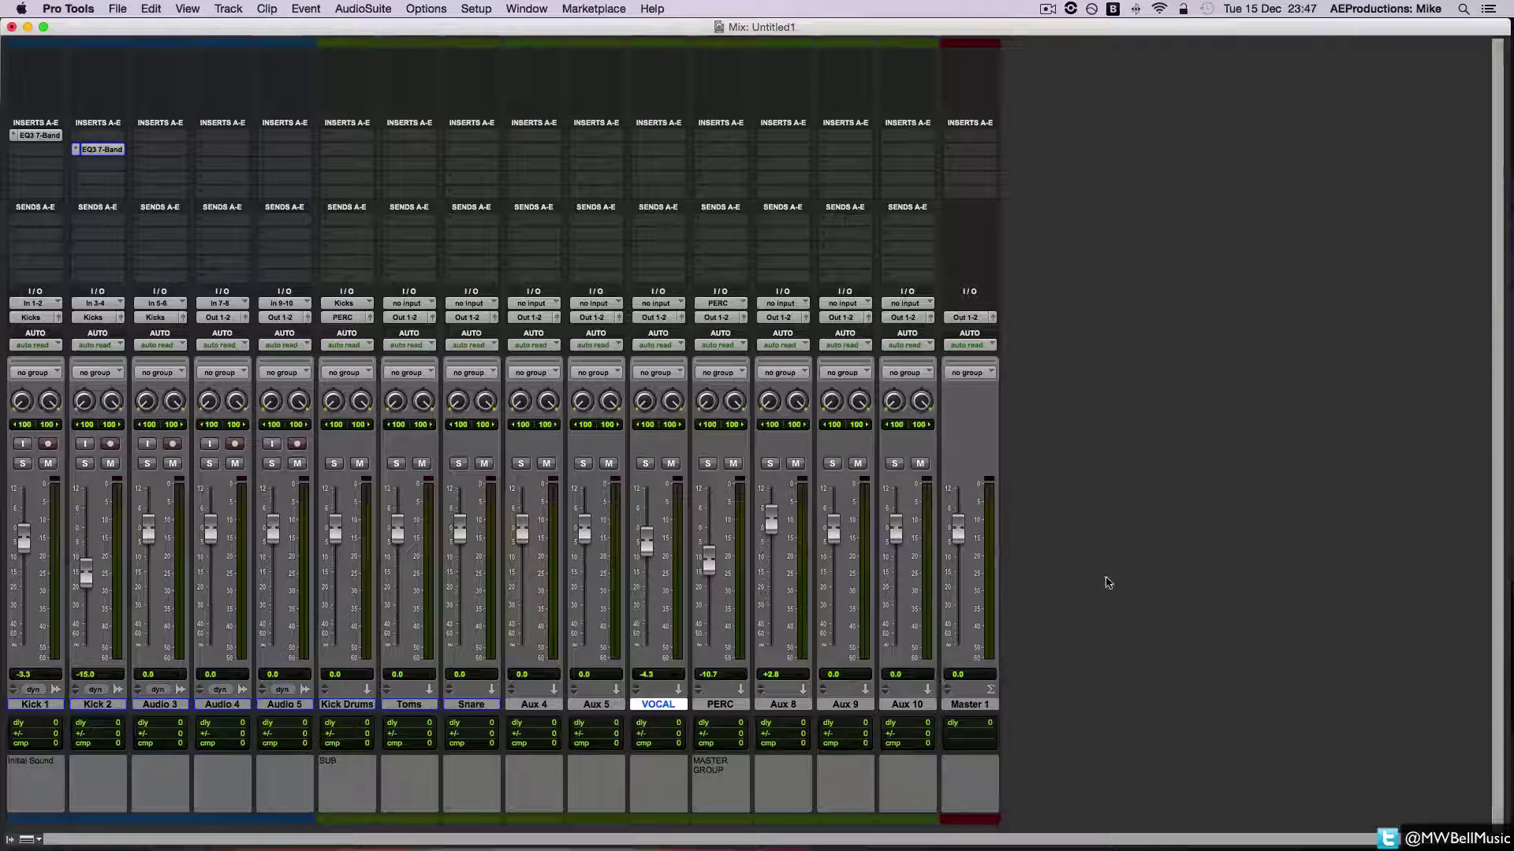
key("super+equal")
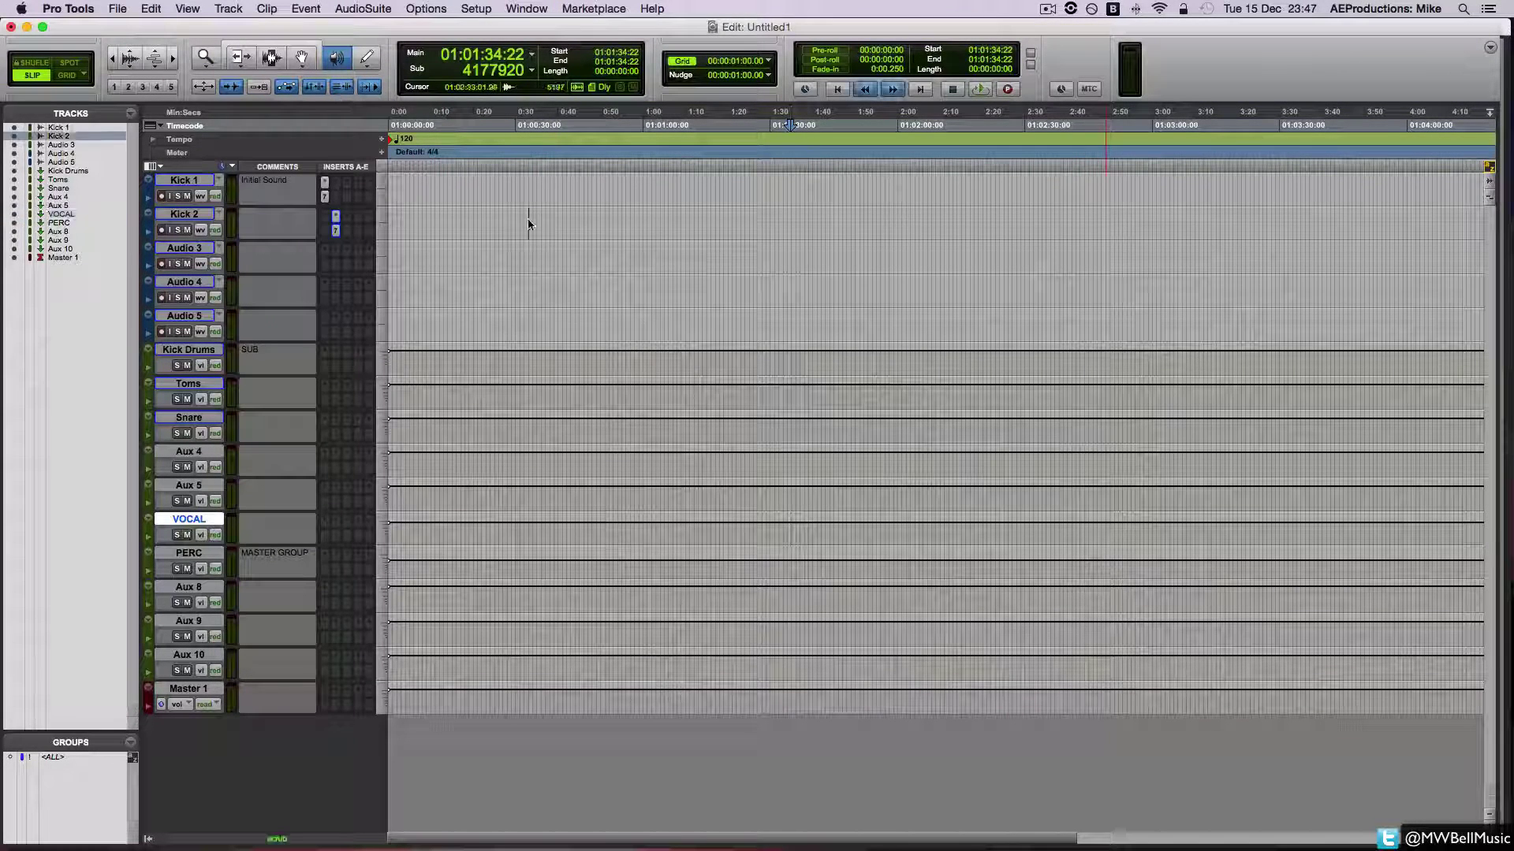
- Place the insertion point on the Kick 2 track at 01:00:47:16
key("F7")
key("F7")
left_click(494, 221)
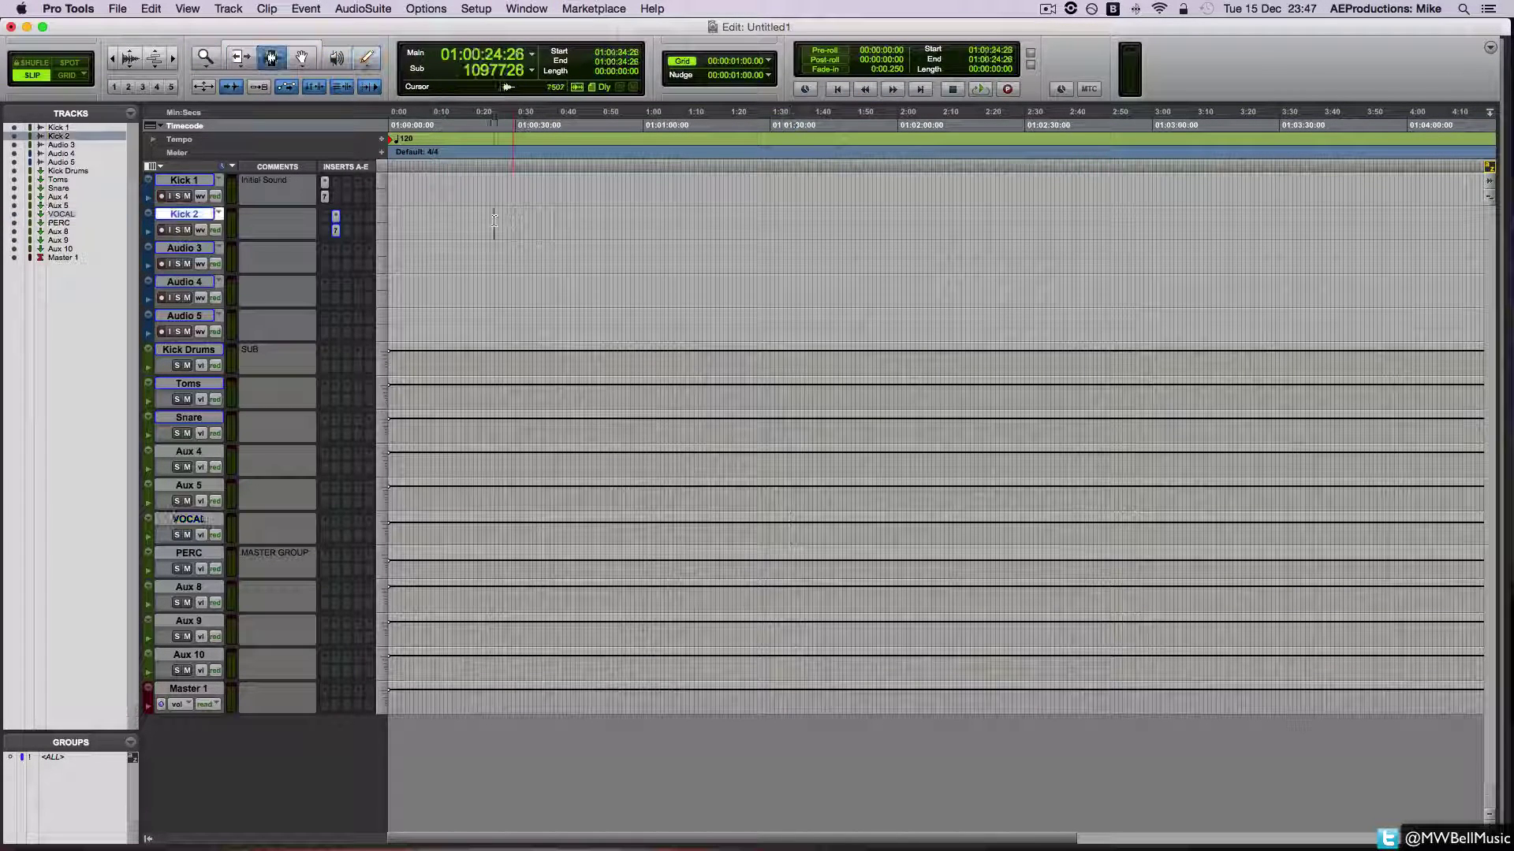
left_click(494, 221)
scroll(494, 221, "right", 3)
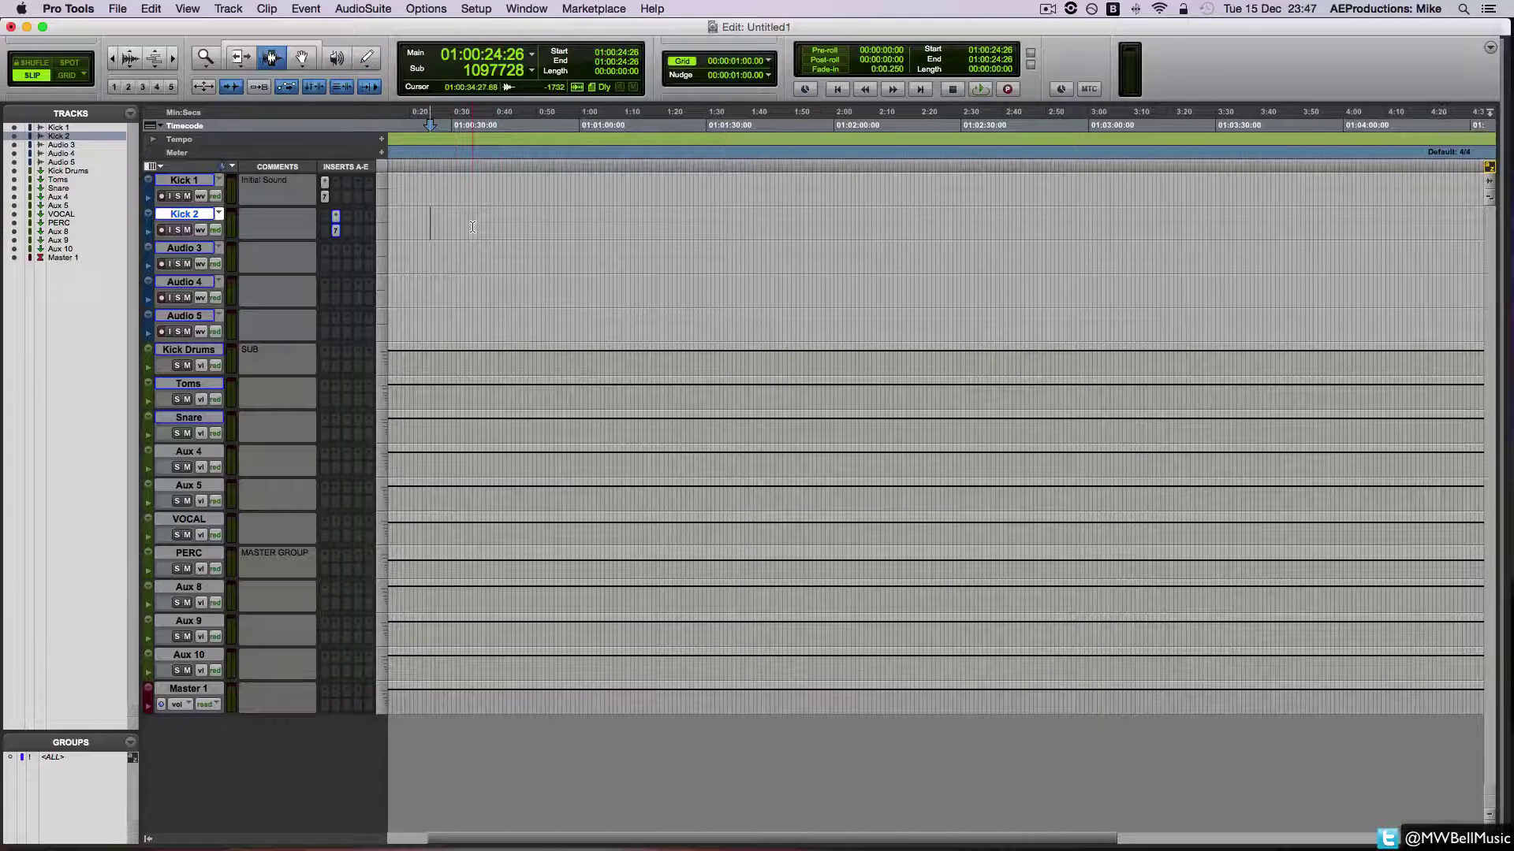
left_click(526, 234)
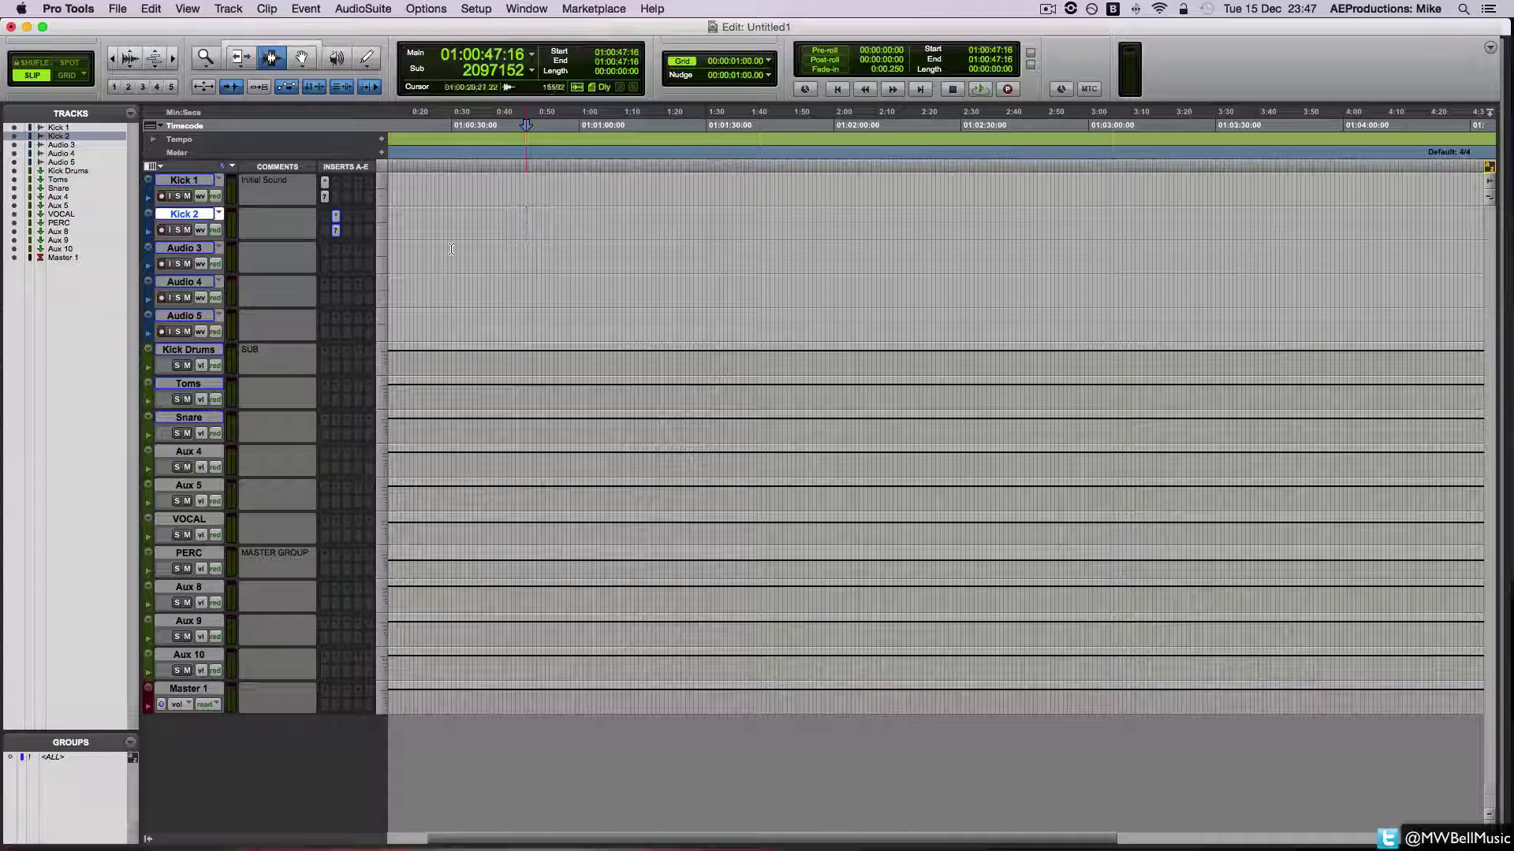